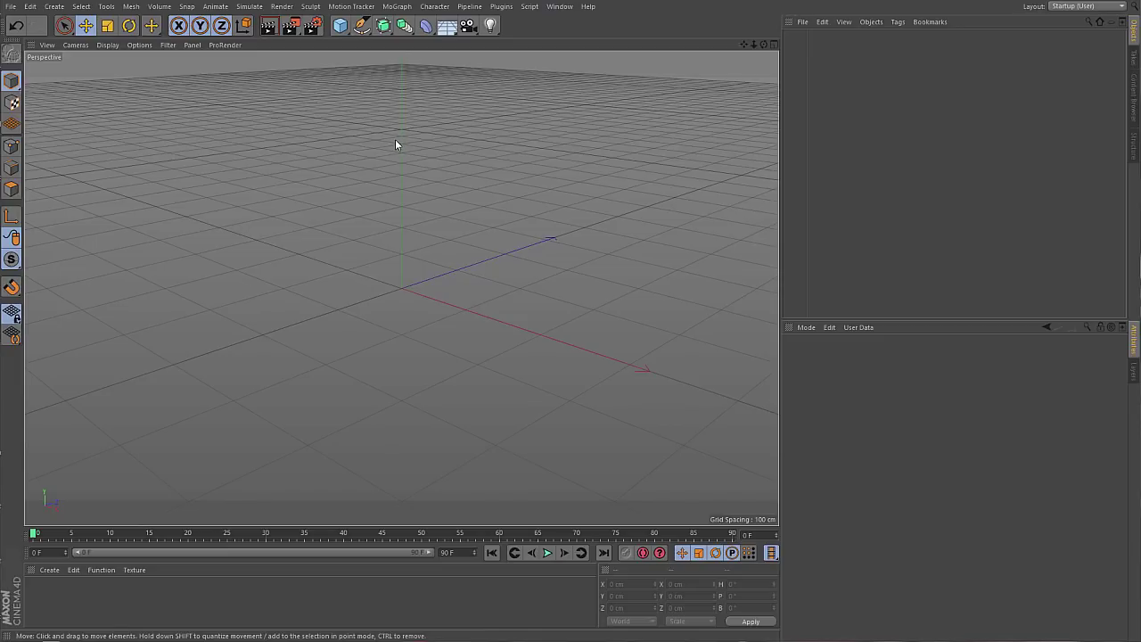
# Step: Create a Cloner with a child Cube and set it to a 10 × 1 × 10 Grid Array
pyautogui.click(396, 6)
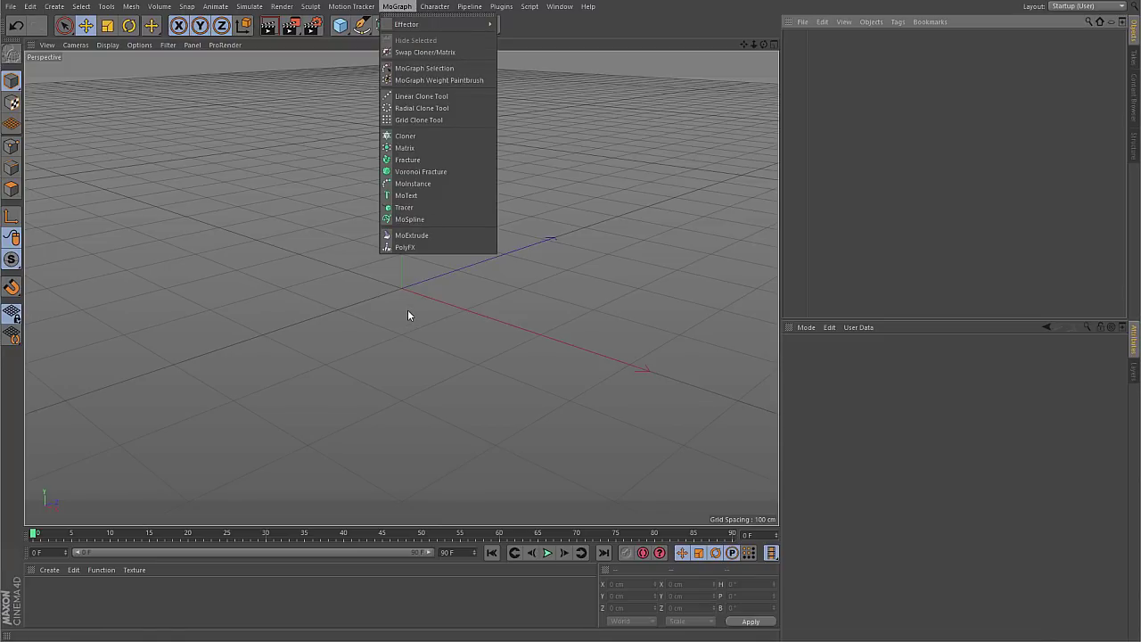
pyautogui.click(415, 137)
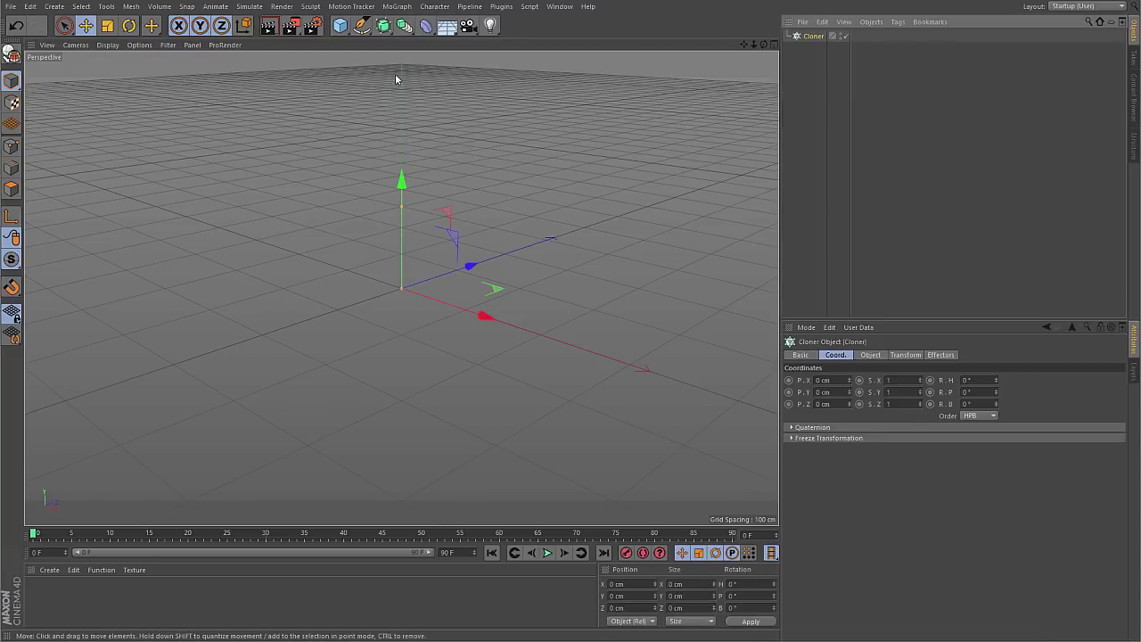
pyautogui.moveTo(340, 25); pyautogui.dragTo(367, 41)
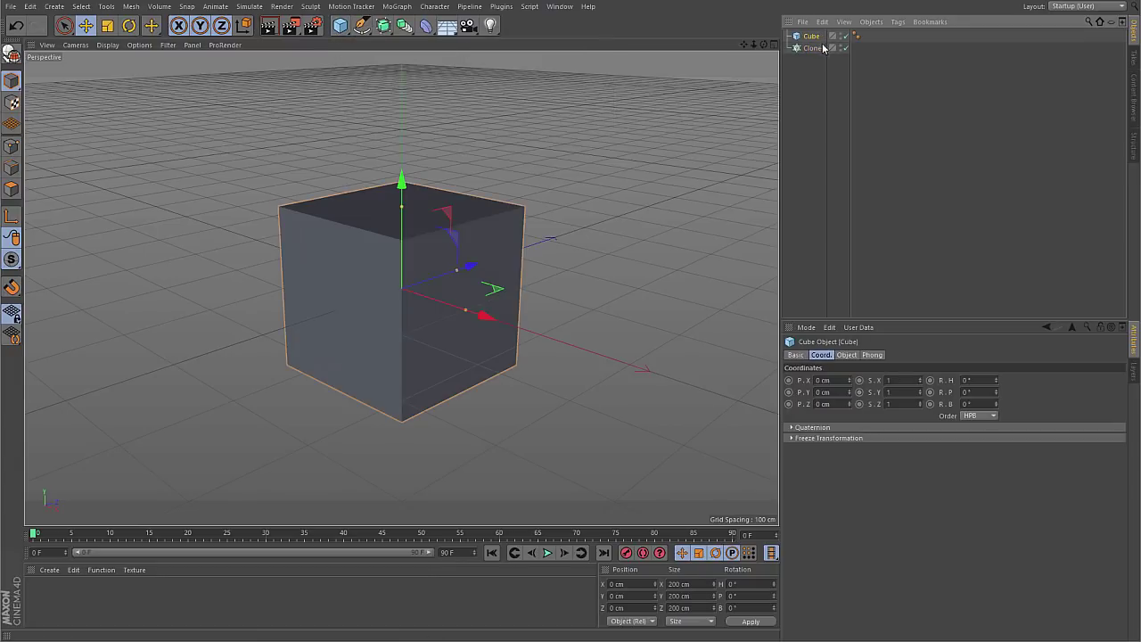
pyautogui.moveTo(817, 42)
pyautogui.mouseDown()
pyautogui.moveTo(822, 85)
pyautogui.moveTo(813, 48)
pyautogui.mouseUp()
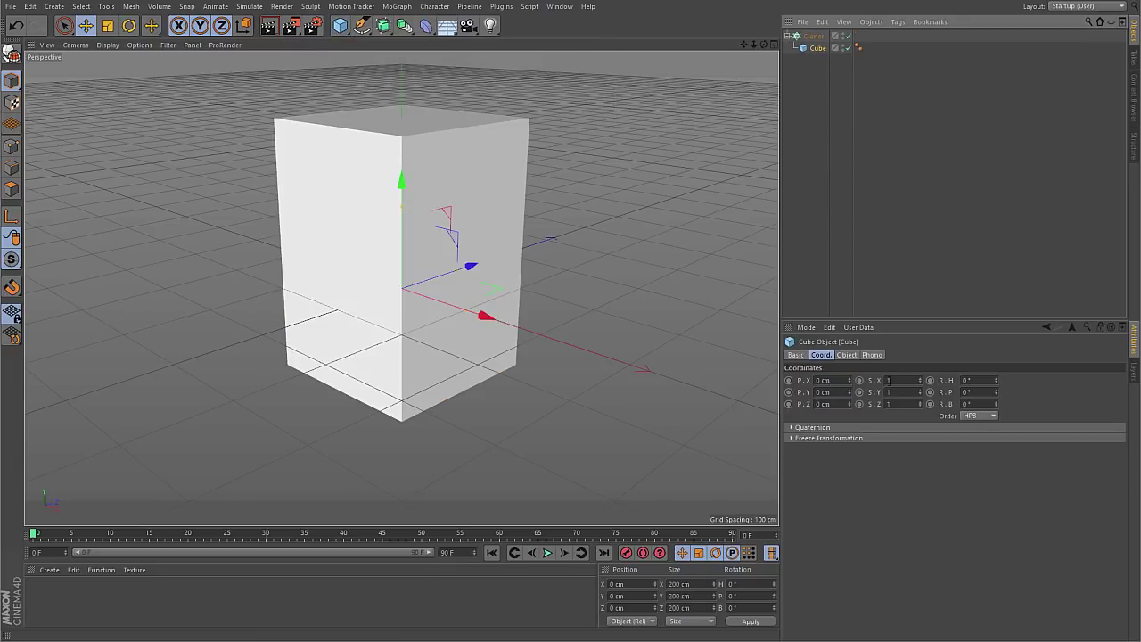
pyautogui.click(847, 355)
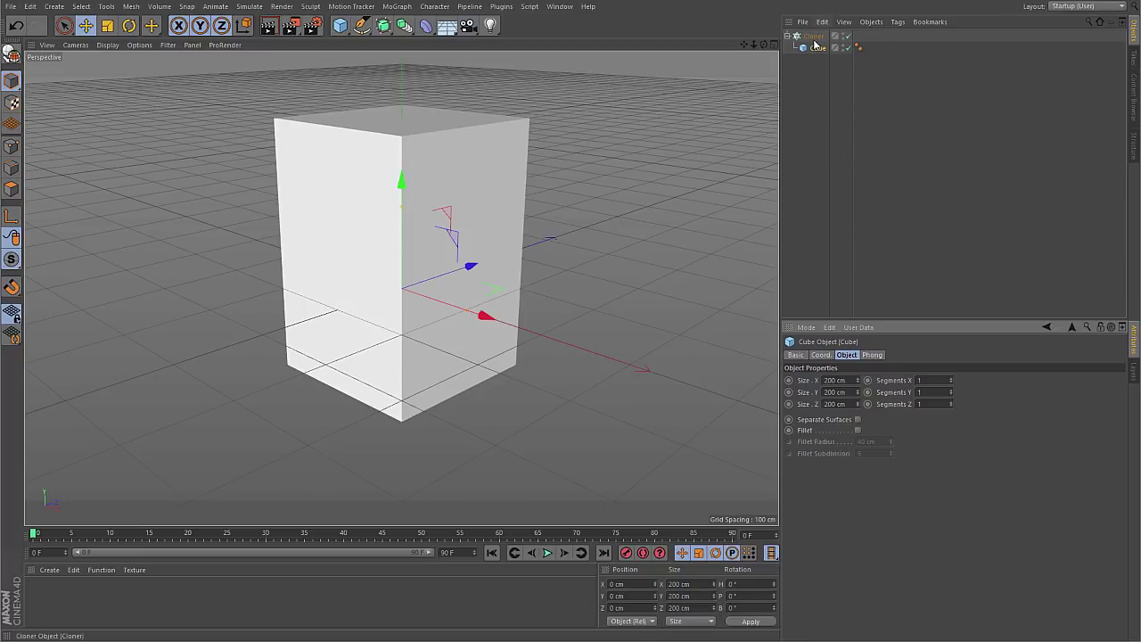
pyautogui.click(812, 35)
pyautogui.click(860, 384)
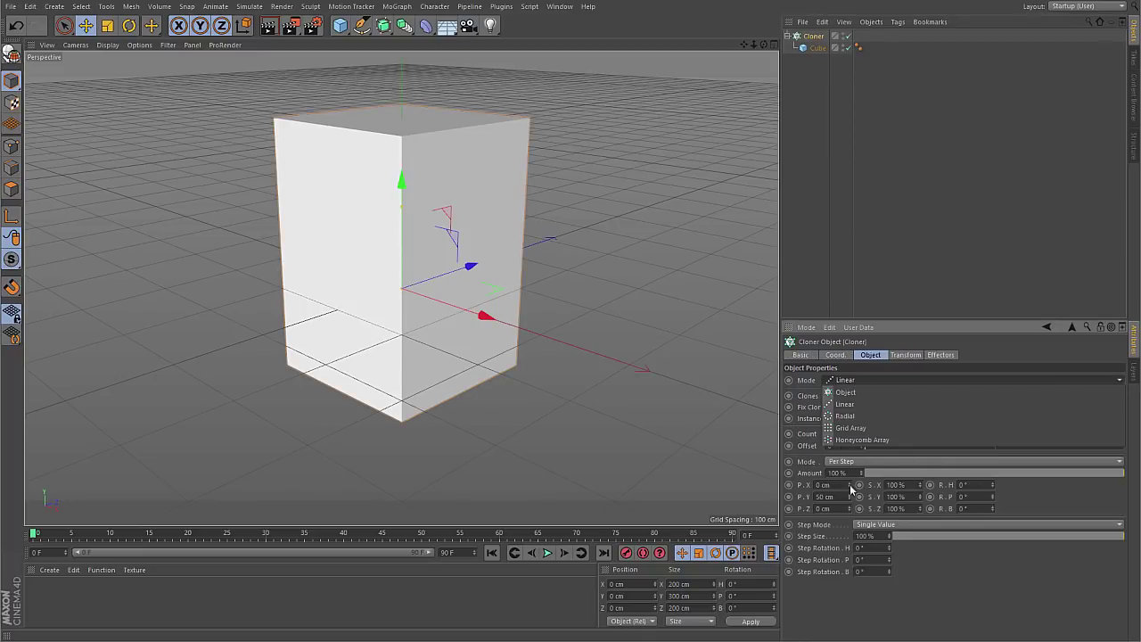
pyautogui.click(866, 431)
pyautogui.click(824, 433)
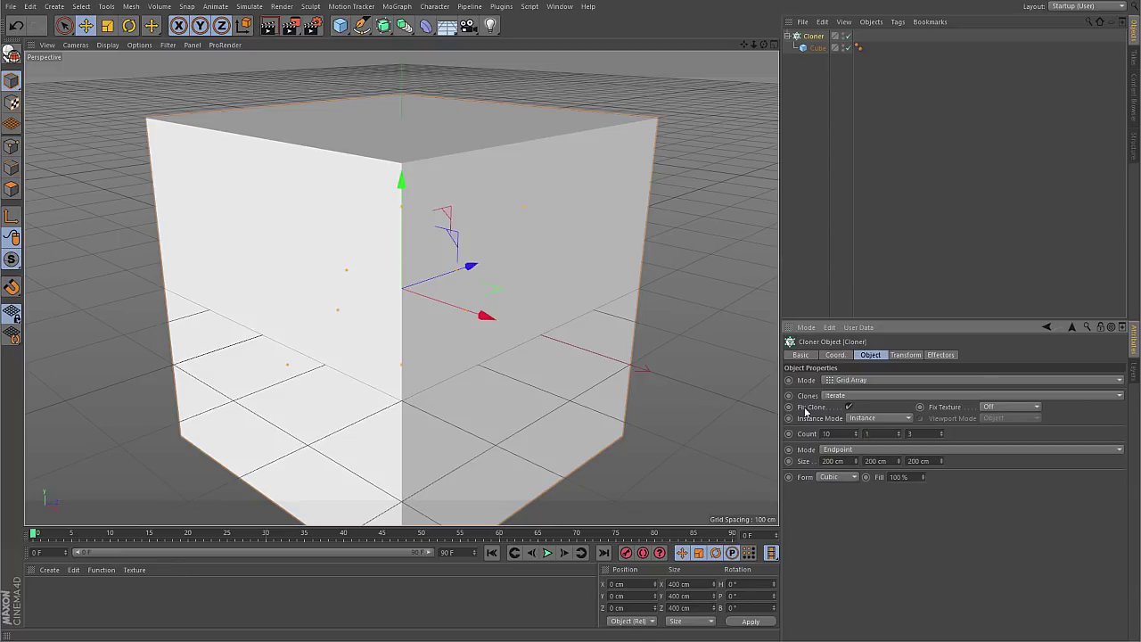
pyautogui.press('Tab')
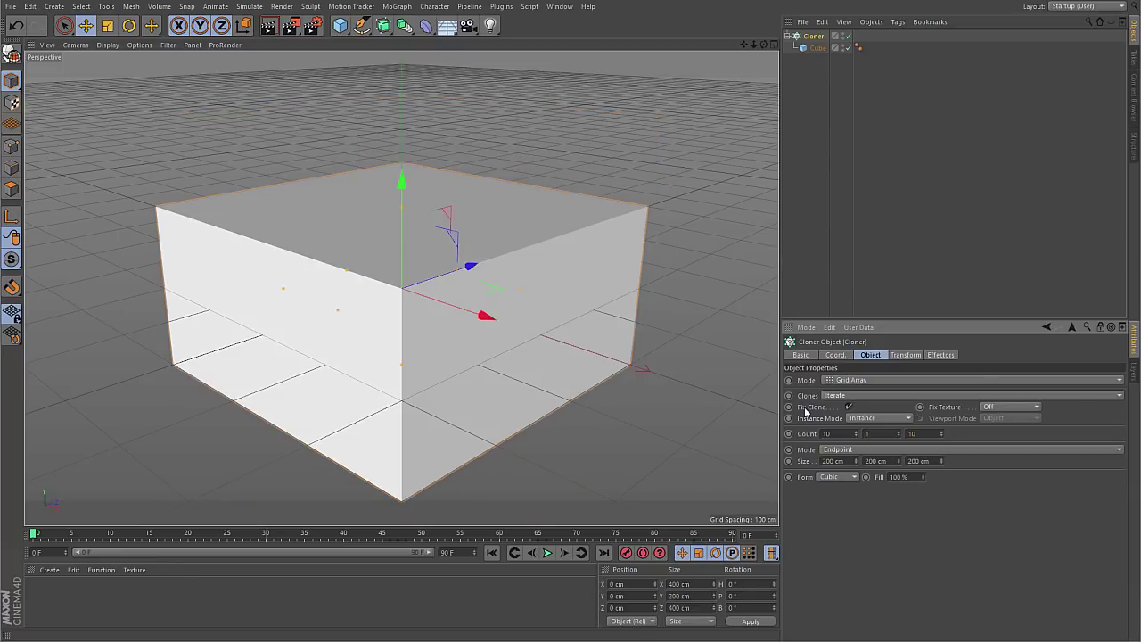
# Step: Scale the cloned cube down to about 13.24 cm and view the grid from above
pyautogui.click(816, 48)
pyautogui.click(106, 25)
pyautogui.moveTo(732, 147); pyautogui.dragTo(316, 288)
pyautogui.keyDown('alt'); pyautogui.moveTo(316, 288); pyautogui.dragTo(388, 325); pyautogui.keyUp('alt')
pyautogui.scroll(6, 388, 324)
pyautogui.scroll(-5, 387, 324)
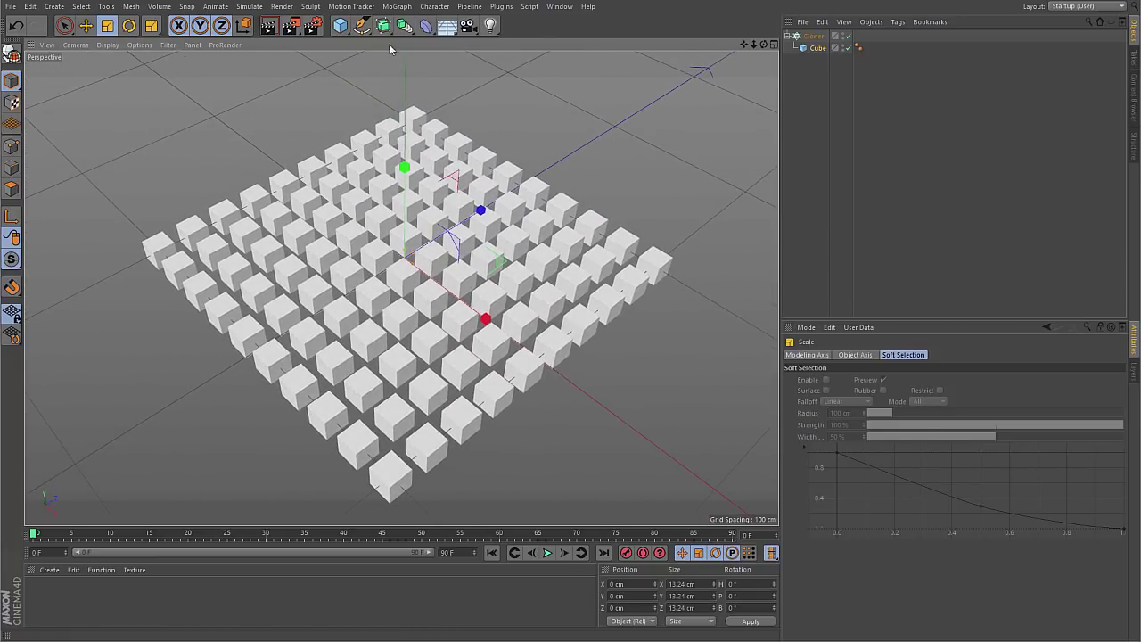
# Step: Create a Plain effector and add it to the Cloner's Effectors list, lifting clones 100 cm
pyautogui.click(397, 6)
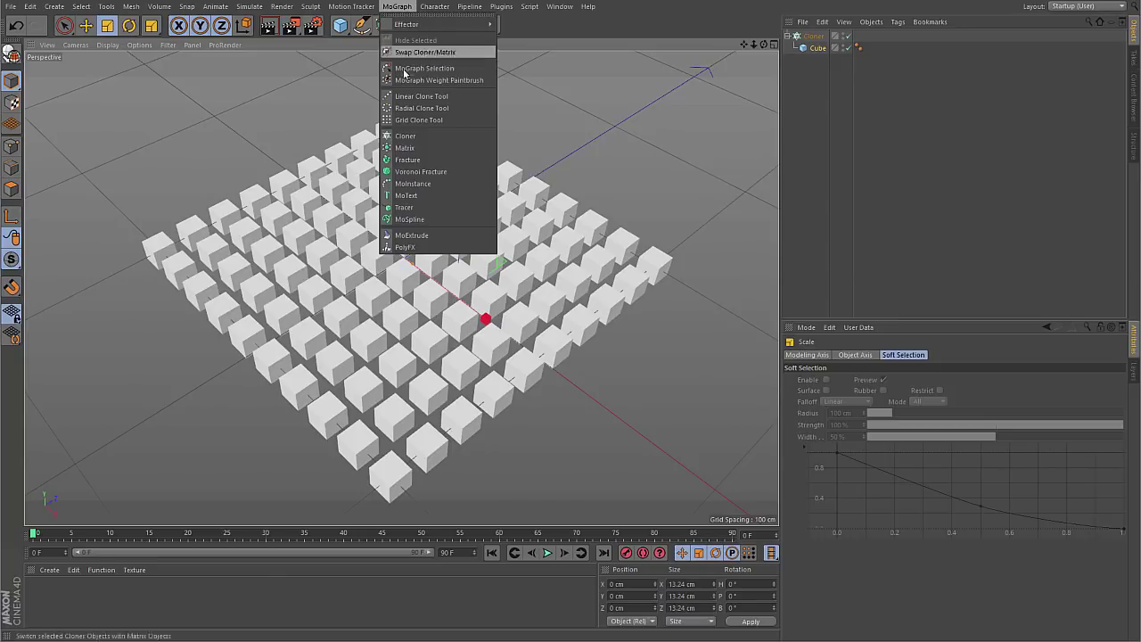
pyautogui.moveTo(442, 24)
pyautogui.click(517, 44)
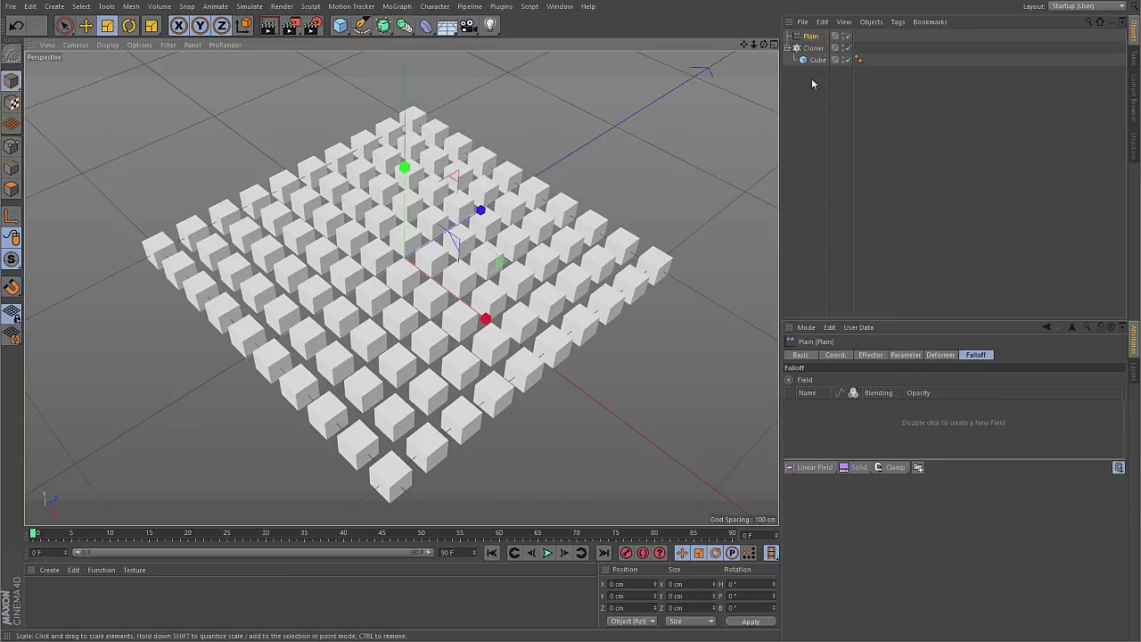
pyautogui.click(812, 48)
pyautogui.click(939, 354)
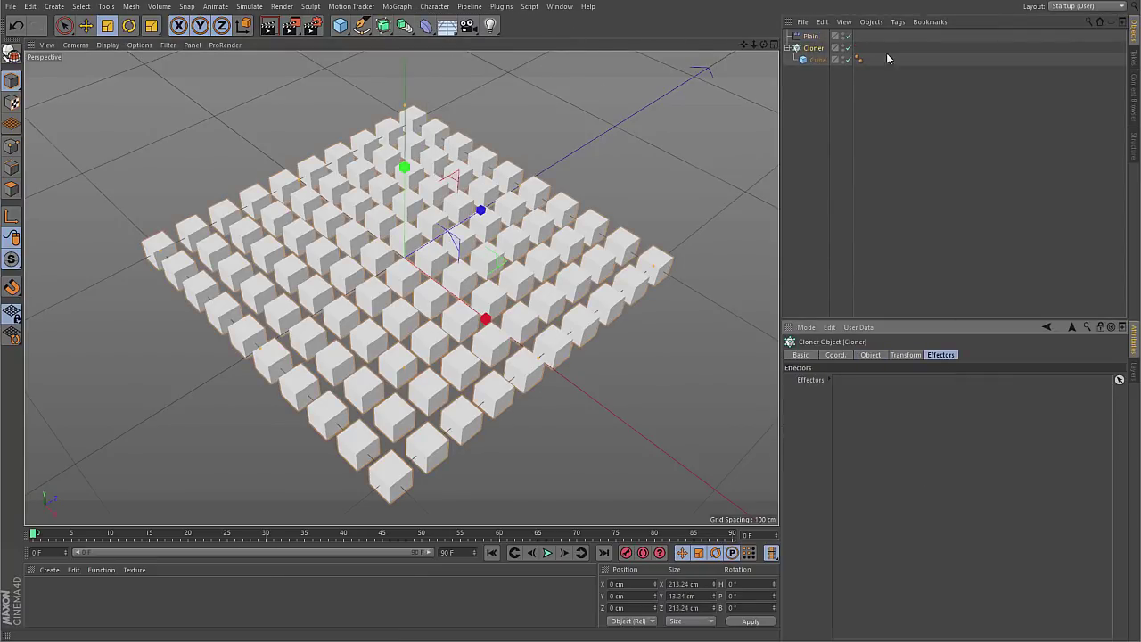
pyautogui.moveTo(811, 37); pyautogui.dragTo(845, 407)
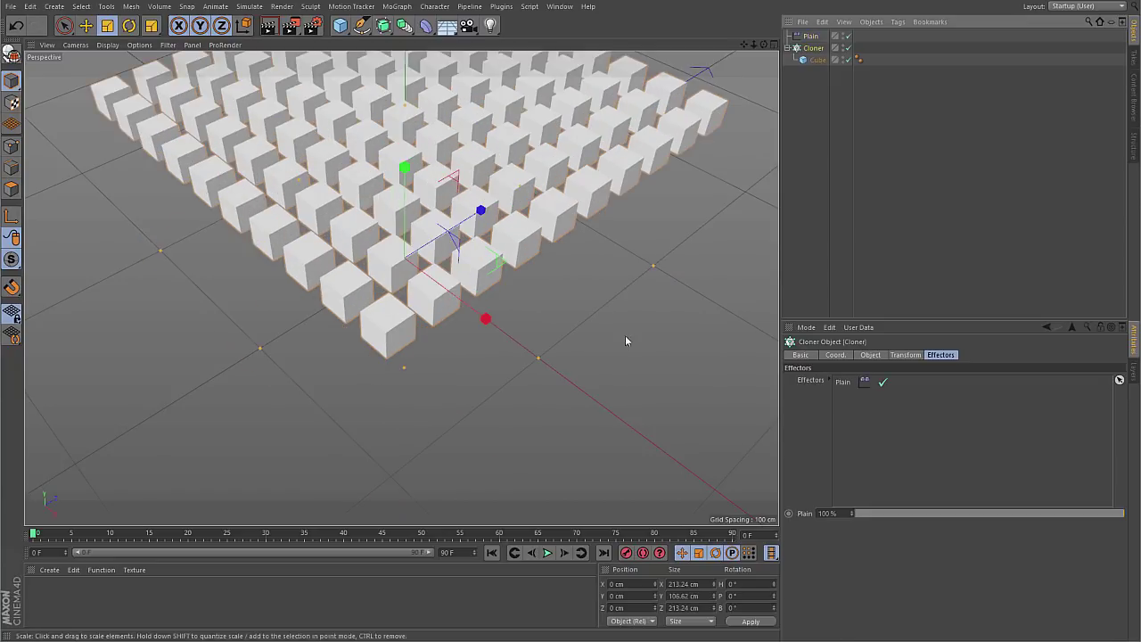
# Step: Inspect the lifted grid and show the Plain effector's Falloff settings
pyautogui.scroll(-5, 553, 309)
pyautogui.keyDown('alt'); pyautogui.moveTo(552, 310); pyautogui.dragTo(550, 264); pyautogui.keyUp('alt')
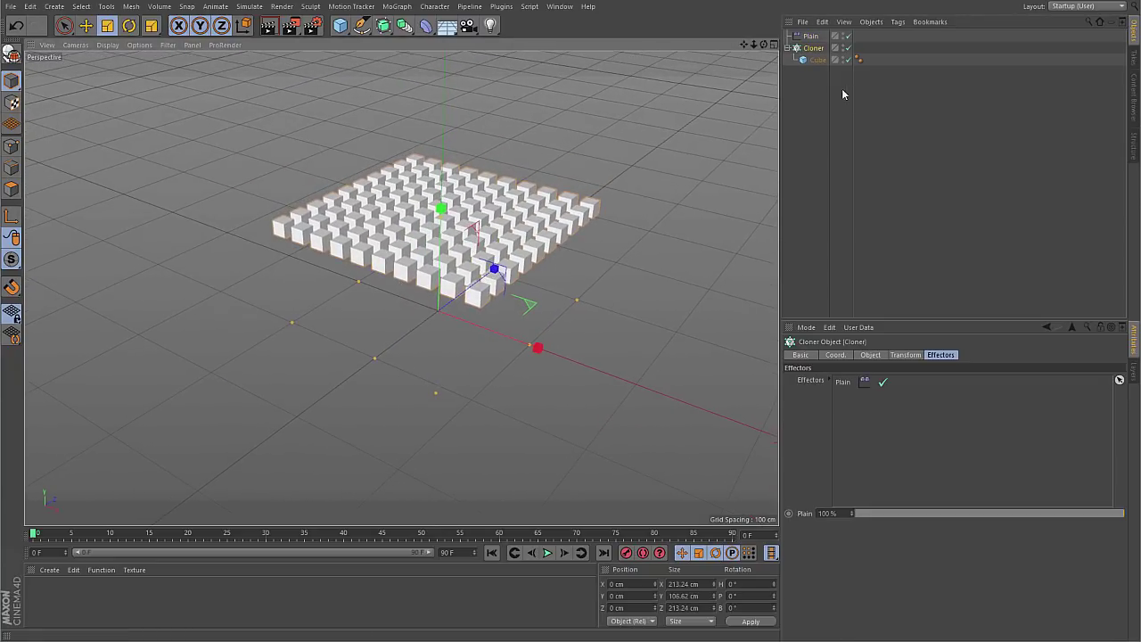
pyautogui.click(811, 37)
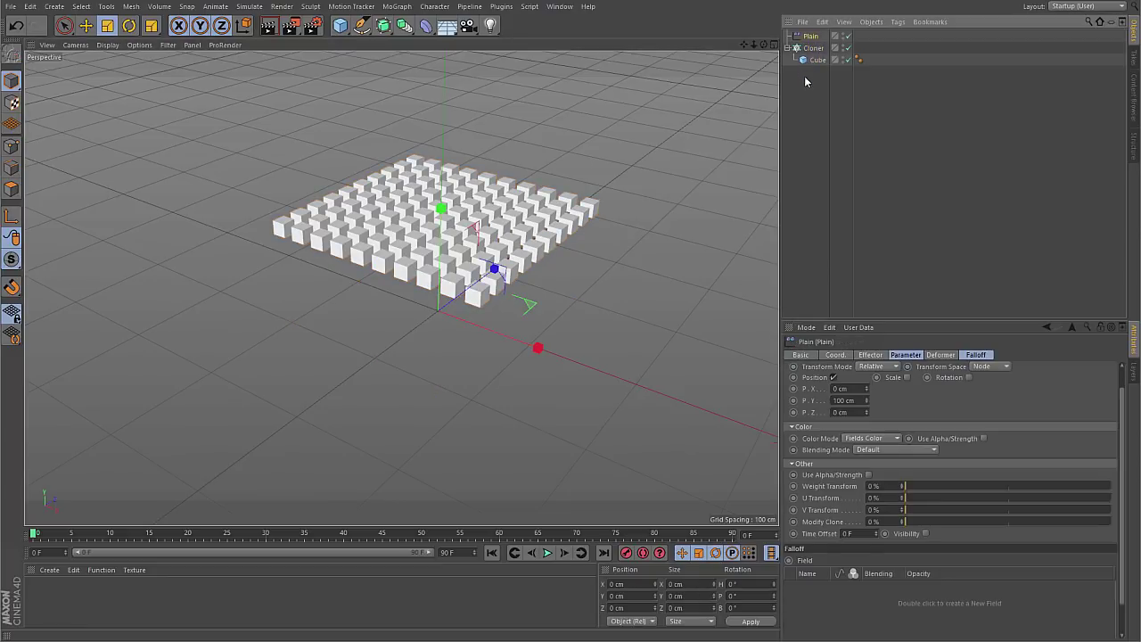
pyautogui.click(973, 356)
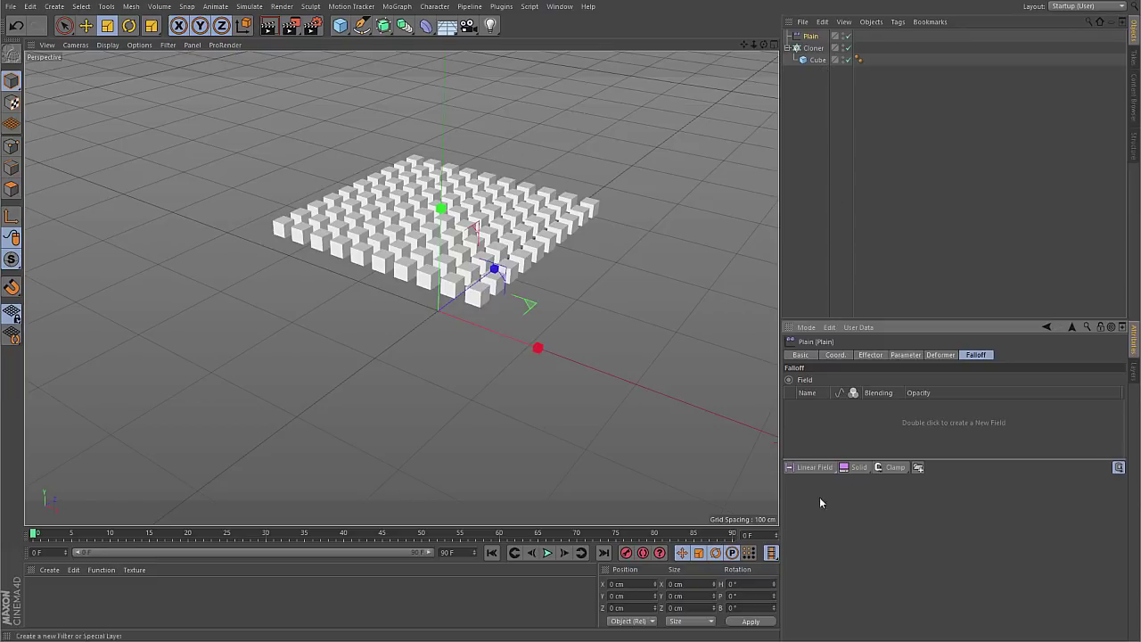
# Step: Add a Spherical Field to Plain's falloff and move it along Z over the grid
pyautogui.click(814, 467)
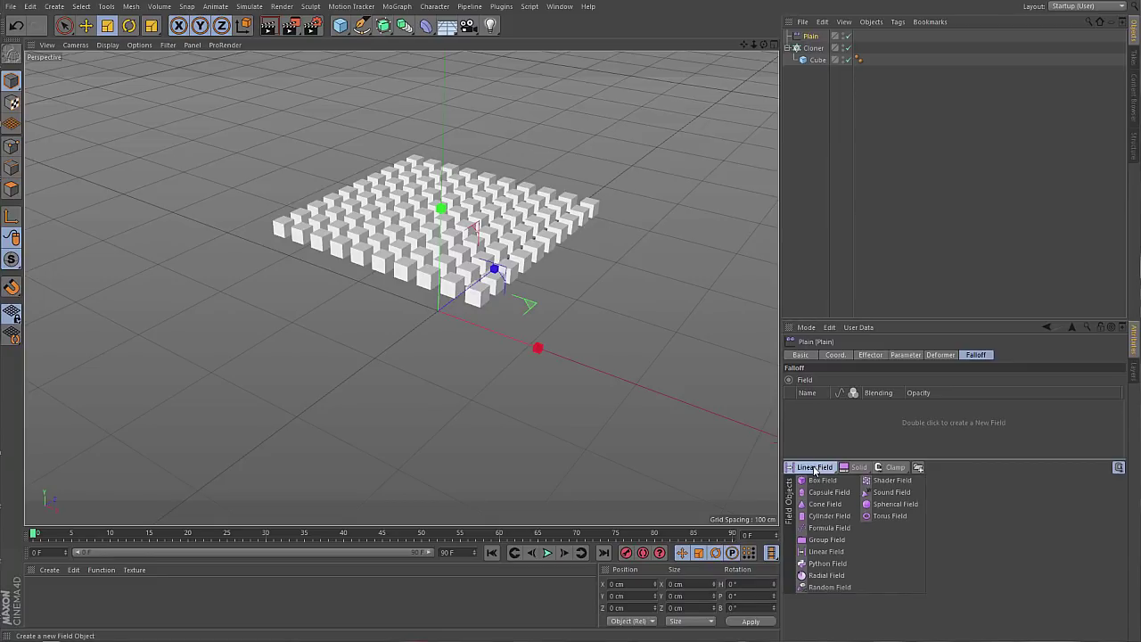
pyautogui.click(895, 504)
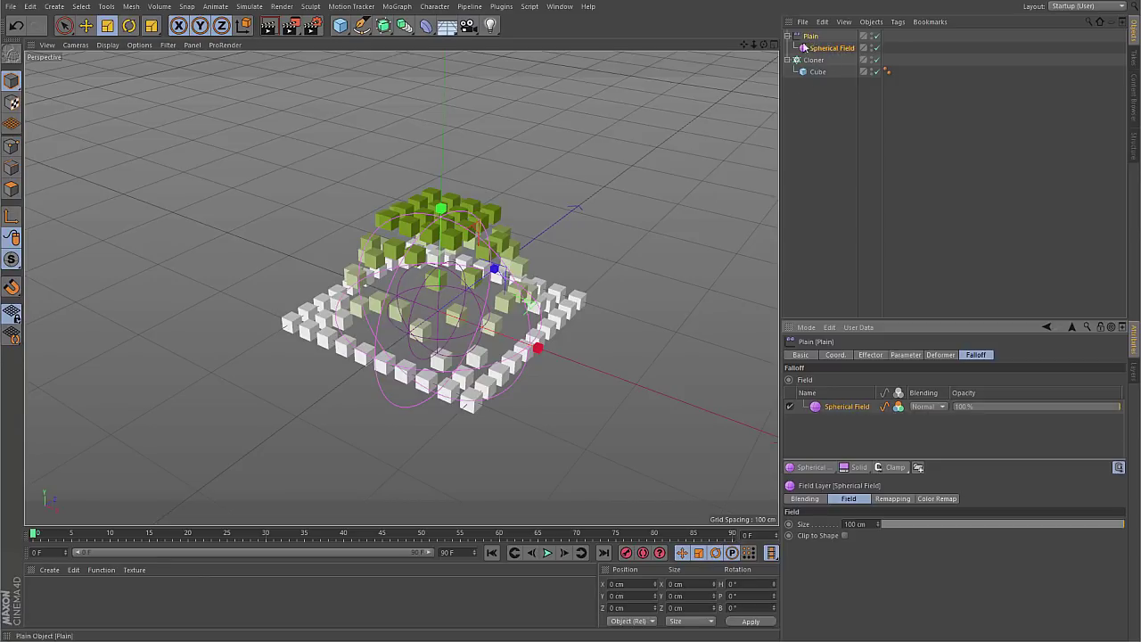
pyautogui.moveTo(807, 49); pyautogui.dragTo(805, 49)
pyautogui.click(320, 212)
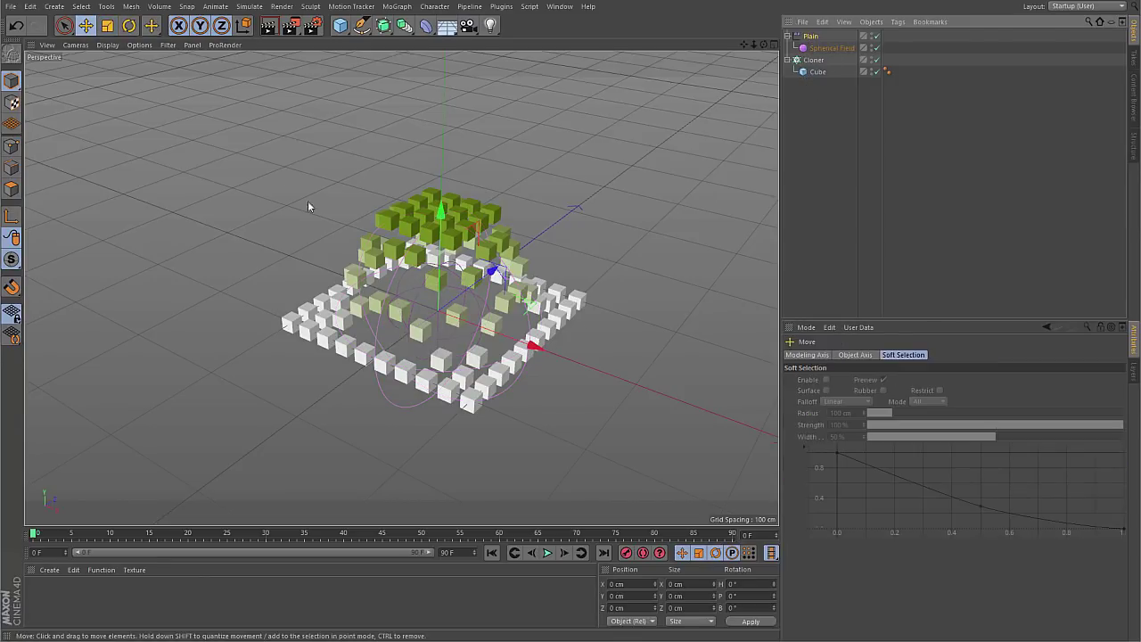
pyautogui.keyDown('alt'); pyautogui.moveTo(575, 307); pyautogui.dragTo(519, 242); pyautogui.keyUp('alt')
pyautogui.moveTo(520, 243); pyautogui.dragTo(512, 357)
pyautogui.click(825, 48)
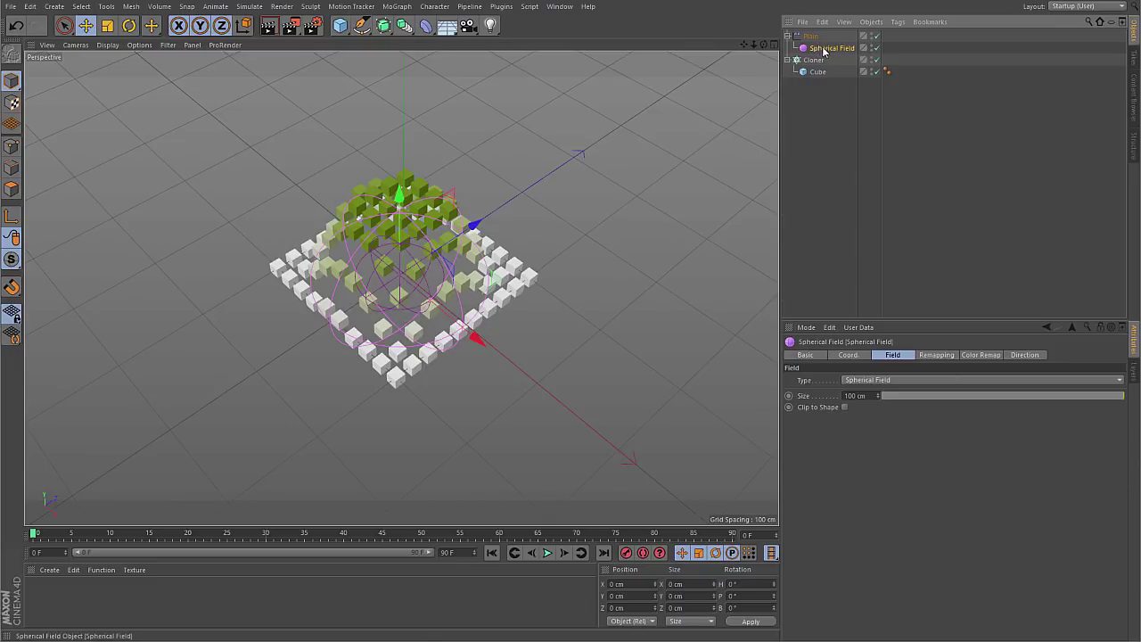
# Step: Move the Spherical Field to the top level and slide it to Z 65.336 cm
pyautogui.moveTo(822, 51); pyautogui.dragTo(816, 37)
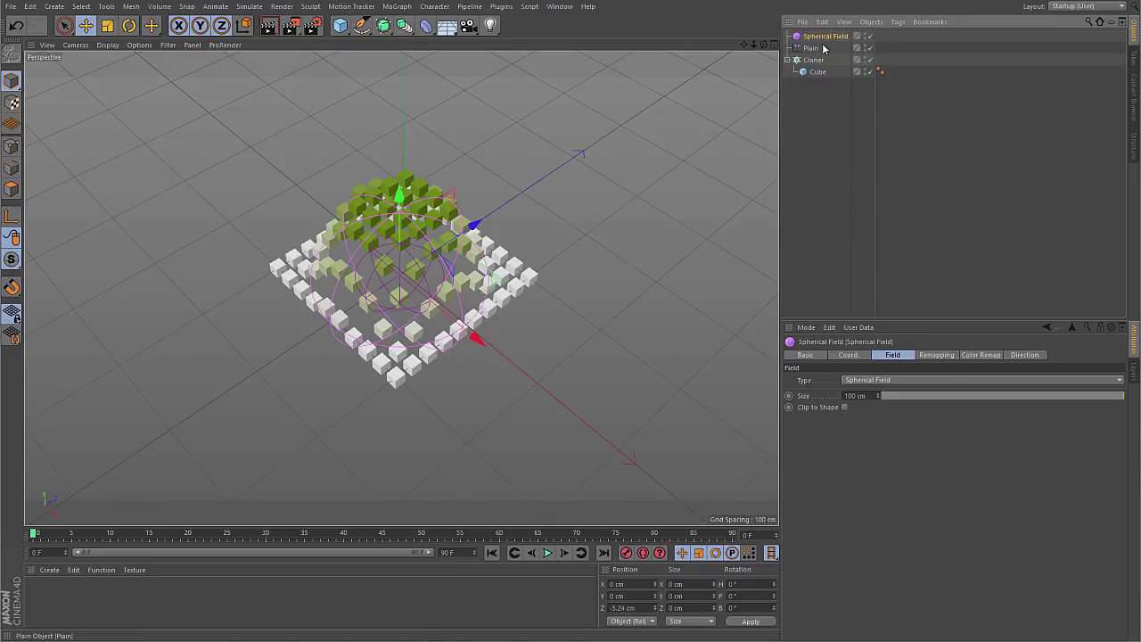
pyautogui.moveTo(472, 224); pyautogui.dragTo(356, 326)
pyautogui.click(836, 49)
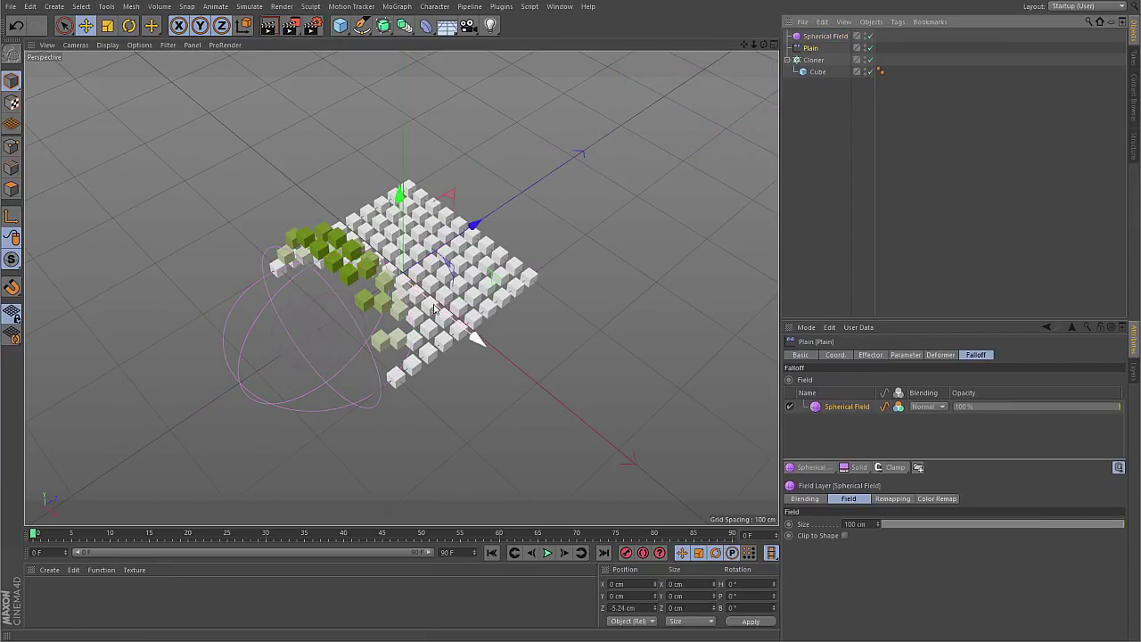
pyautogui.hotkey('ctrl', 'z')
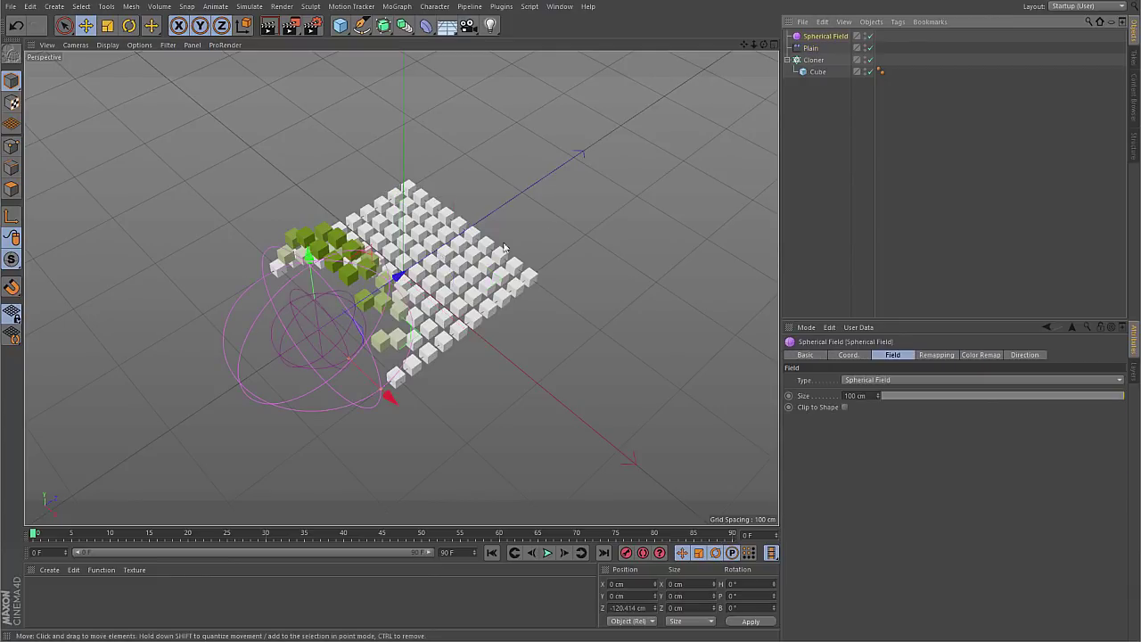
pyautogui.moveTo(399, 278); pyautogui.dragTo(540, 233)
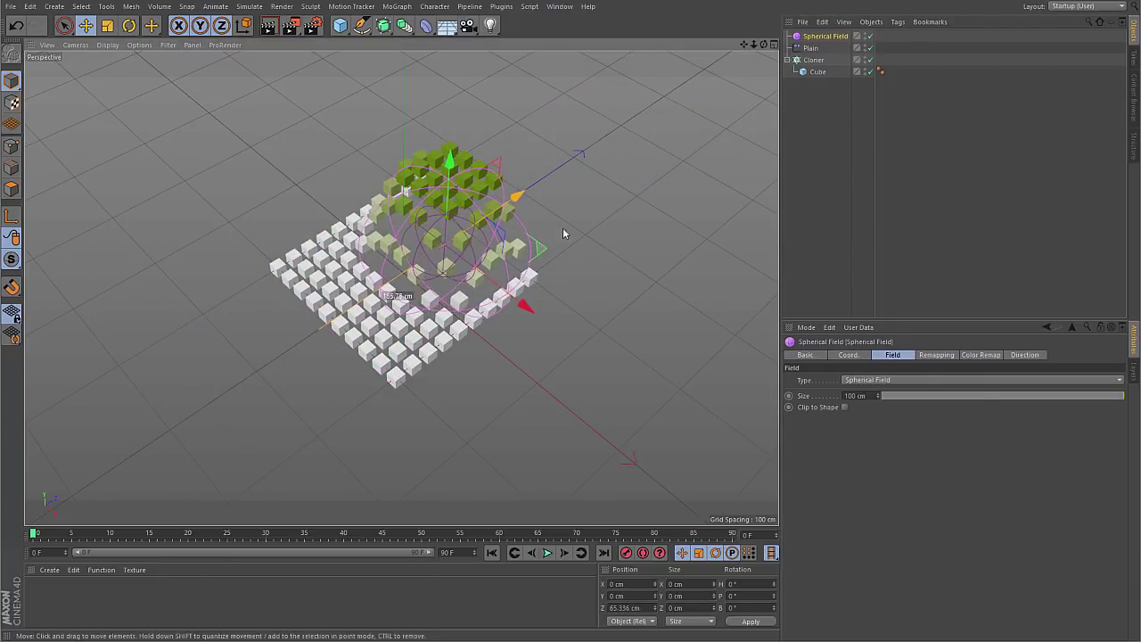
pyautogui.click(814, 48)
# Step: Add a Linear Field to Plain's falloff and slide it along X to 61.728 cm
pyautogui.click(818, 468)
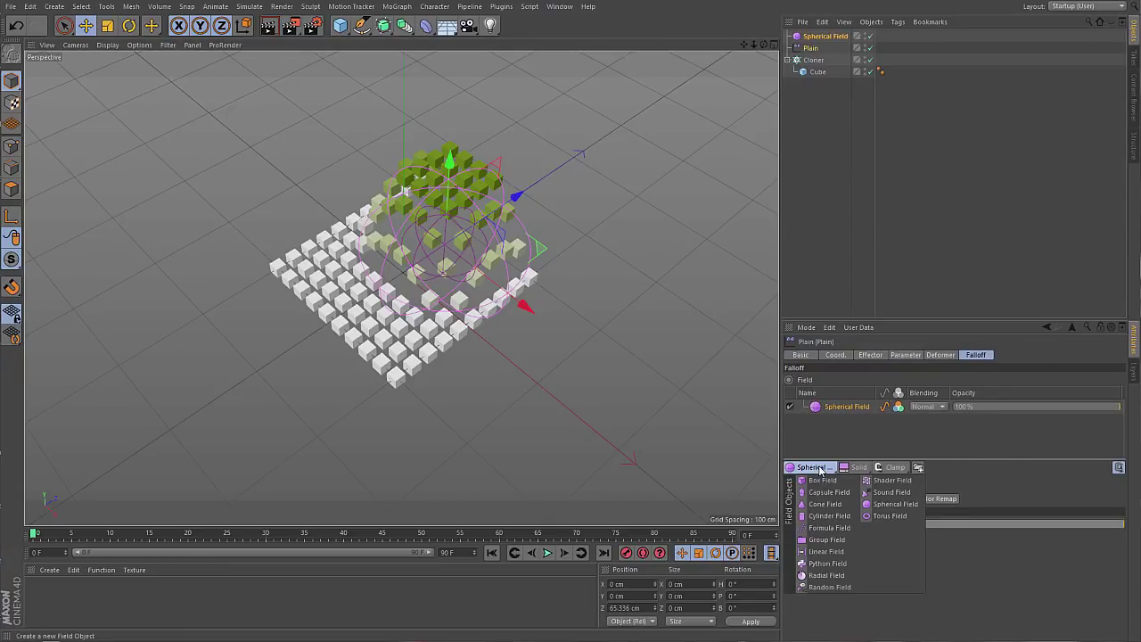
pyautogui.click(827, 551)
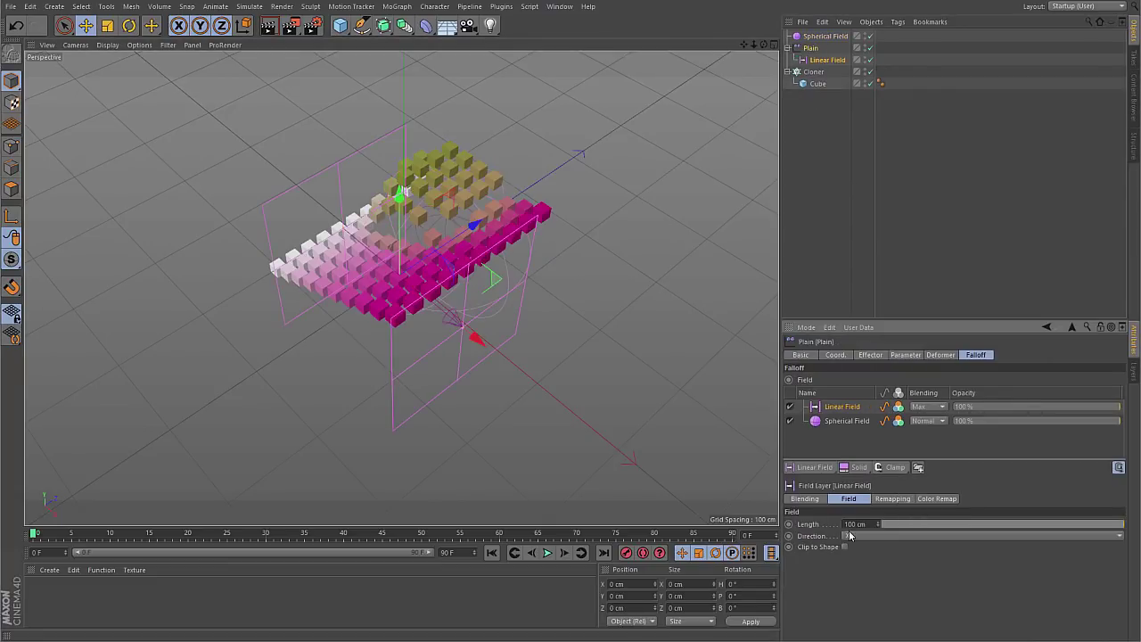
pyautogui.moveTo(468, 191); pyautogui.dragTo(645, 141)
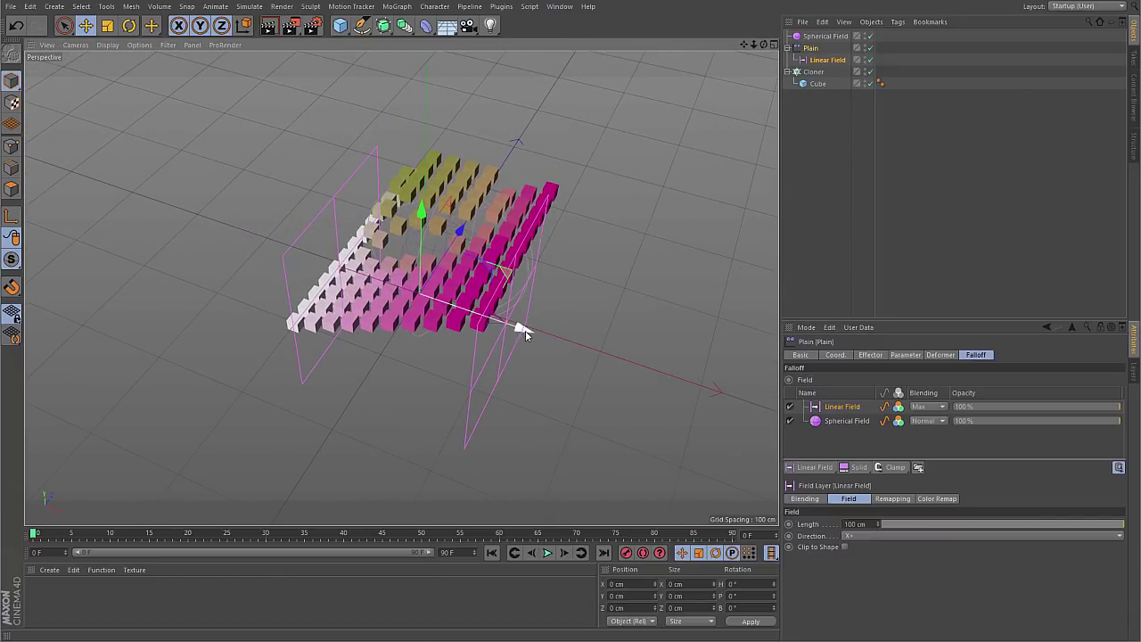
pyautogui.moveTo(524, 330); pyautogui.dragTo(209, 387)
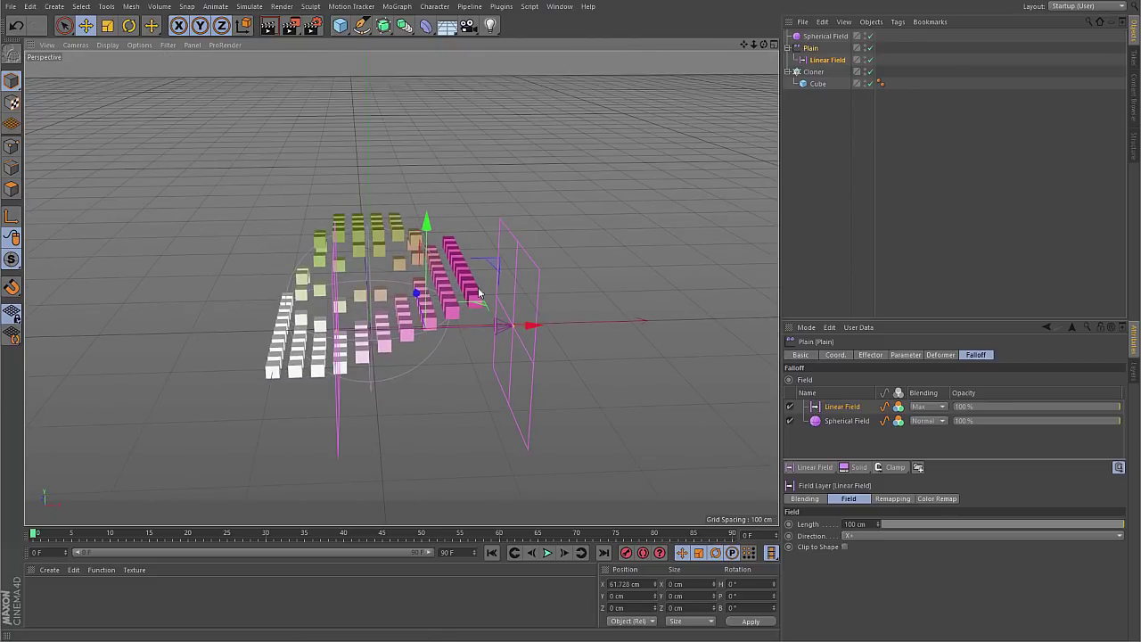
pyautogui.keyDown('alt'); pyautogui.moveTo(561, 262); pyautogui.dragTo(464, 214); pyautogui.keyUp('alt')
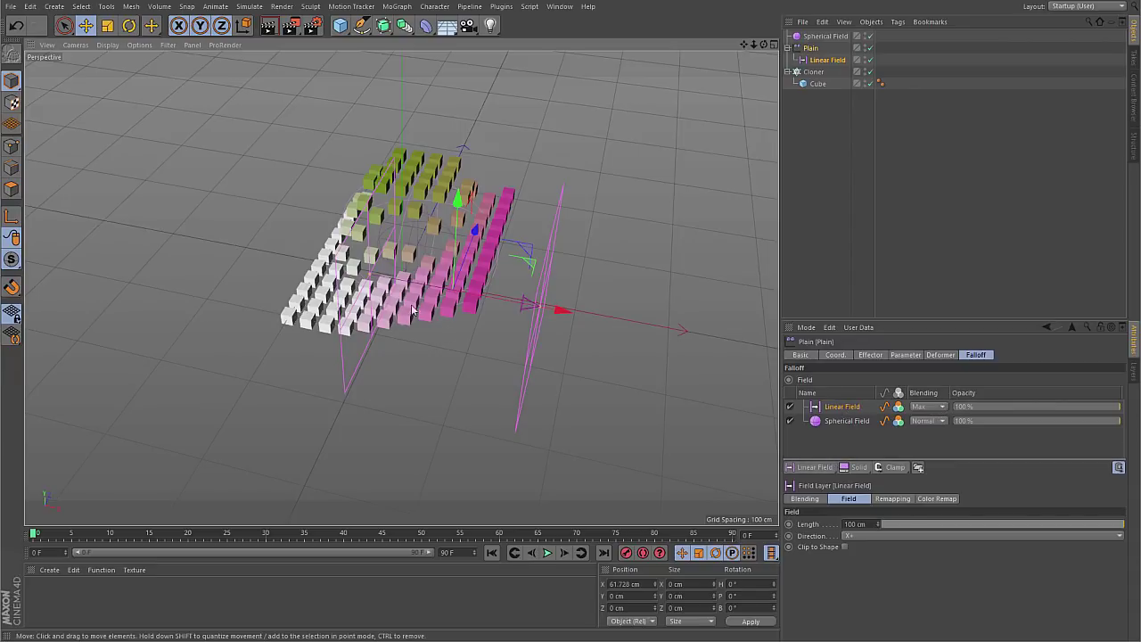
pyautogui.keyDown('alt'); pyautogui.moveTo(407, 305); pyautogui.dragTo(433, 253); pyautogui.keyUp('alt')
pyautogui.keyDown('alt'); pyautogui.moveTo(355, 330); pyautogui.dragTo(475, 270); pyautogui.keyUp('alt')
pyautogui.keyDown('alt'); pyautogui.moveTo(385, 325); pyautogui.dragTo(433, 325); pyautogui.keyUp('alt')
pyautogui.keyDown('alt'); pyautogui.moveTo(499, 385); pyautogui.dragTo(455, 358); pyautogui.keyUp('alt')
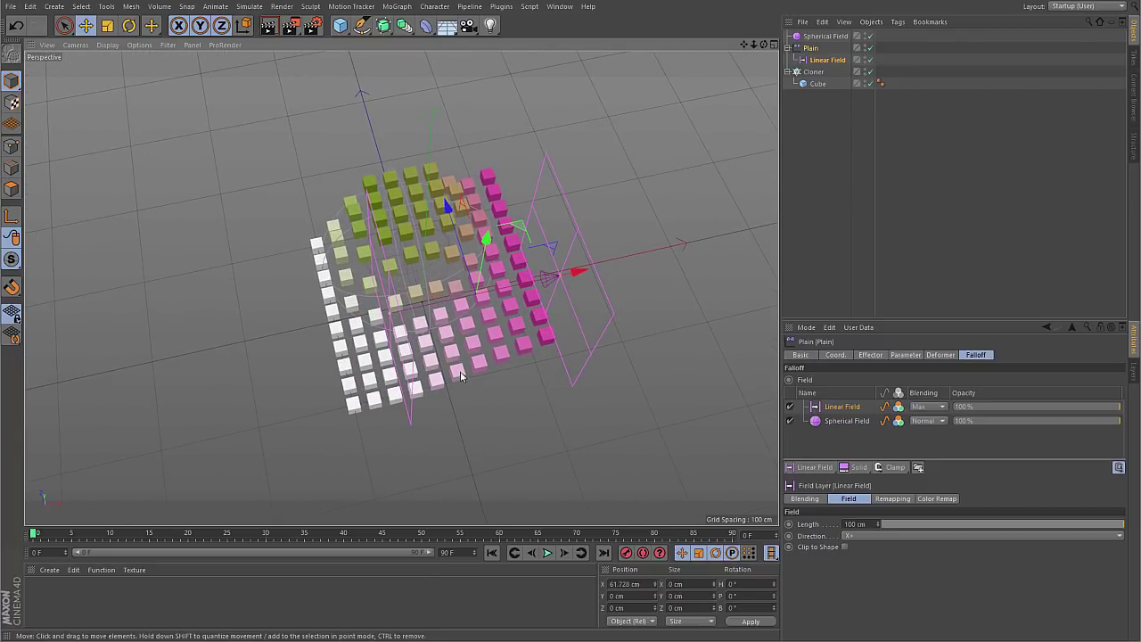
# Step: Try the Linear Field's Blending as Min, then Multiply, checking the grid each time
pyautogui.click(927, 406)
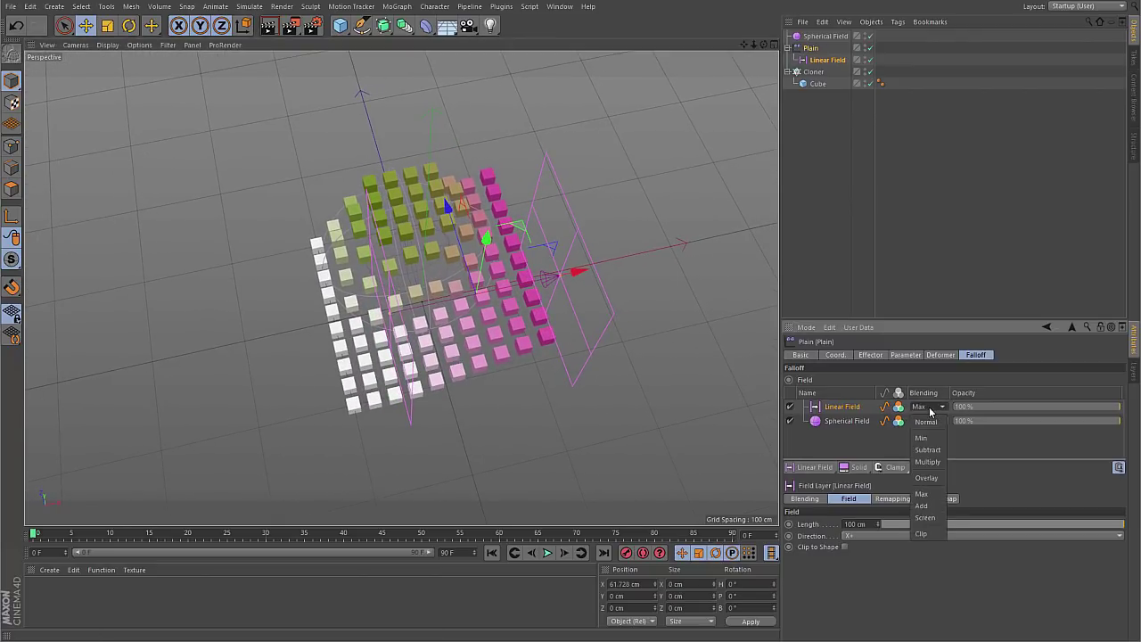
pyautogui.click(923, 438)
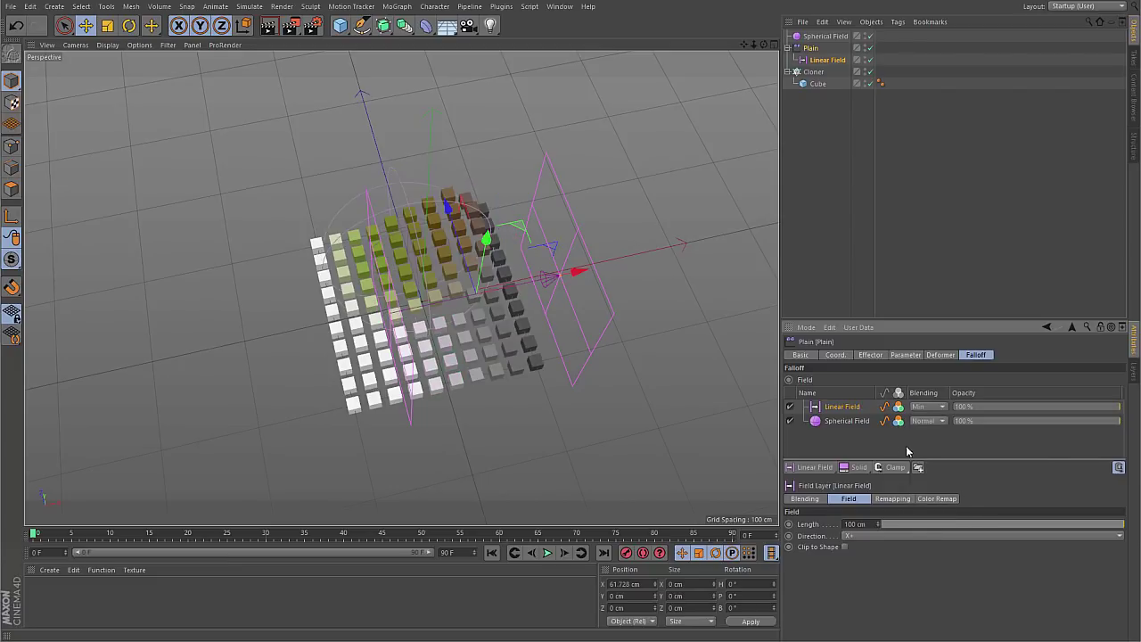
pyautogui.keyDown('alt'); pyautogui.moveTo(439, 338); pyautogui.dragTo(485, 335); pyautogui.keyUp('alt')
pyautogui.click(928, 407)
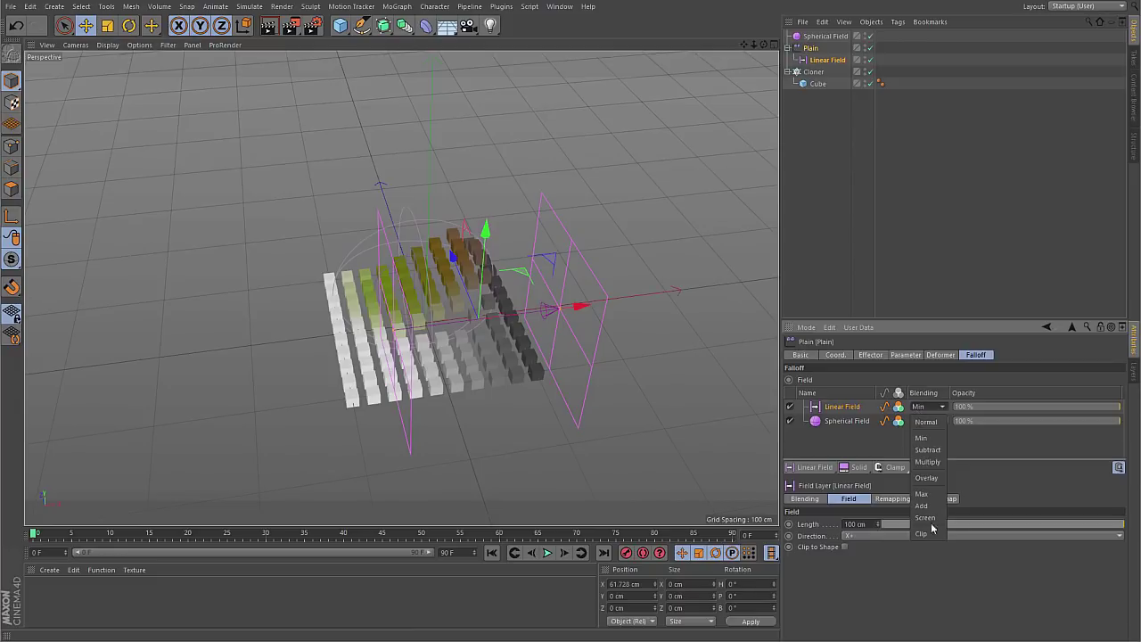
pyautogui.click(927, 461)
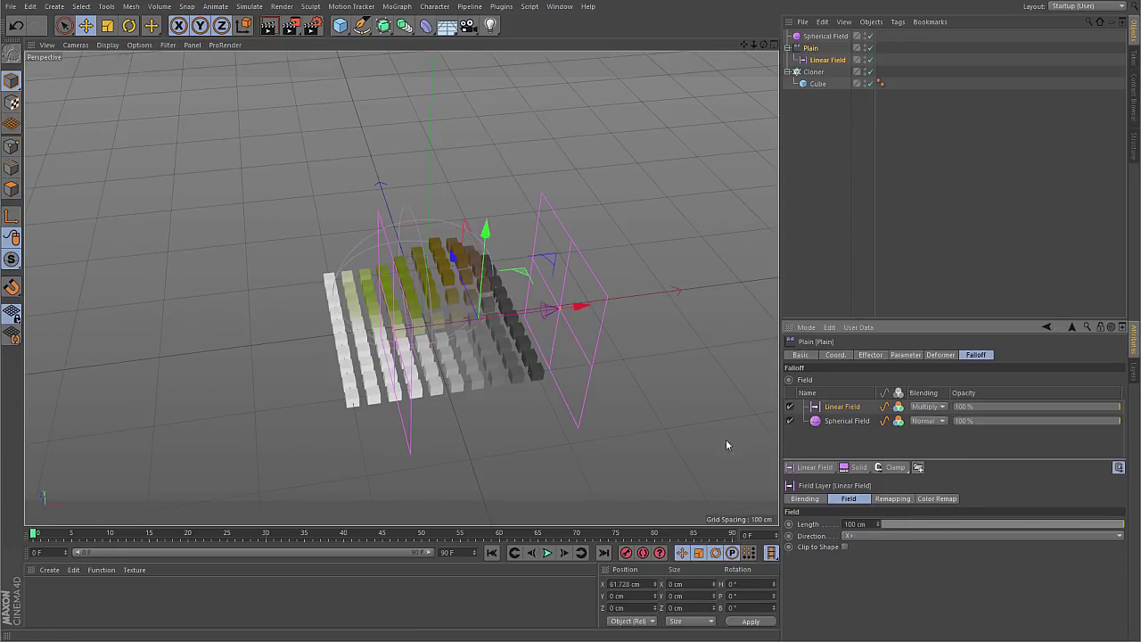
pyautogui.keyDown('alt'); pyautogui.moveTo(457, 379); pyautogui.dragTo(594, 379); pyautogui.keyUp('alt')
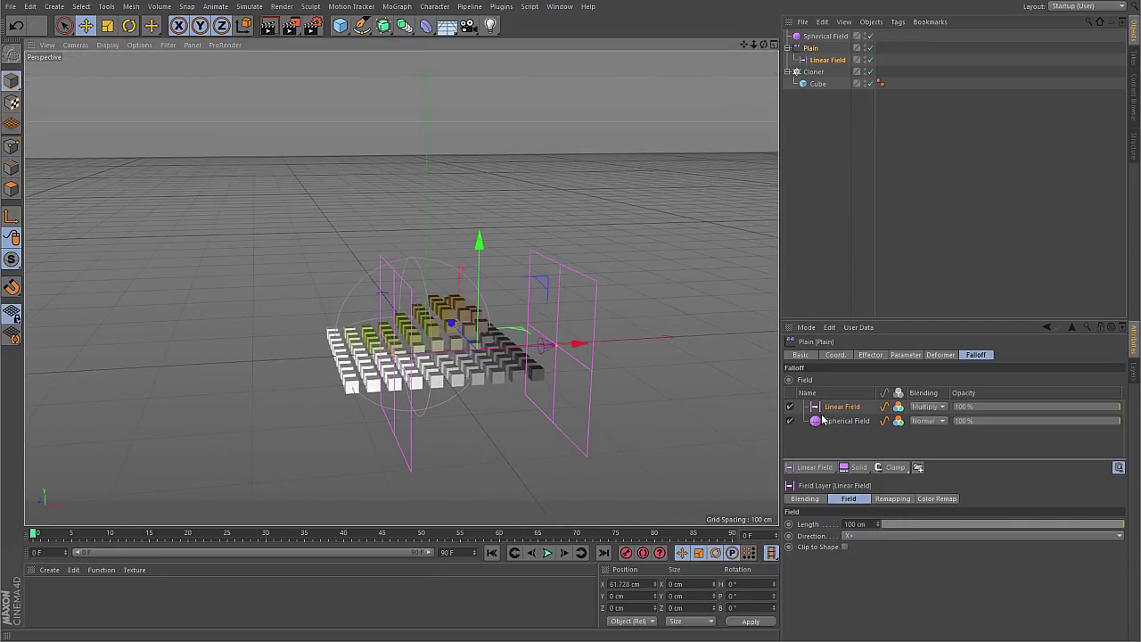
# Step: Try Overlay blending, then settle on Max so pink and green clones both rise
pyautogui.click(928, 407)
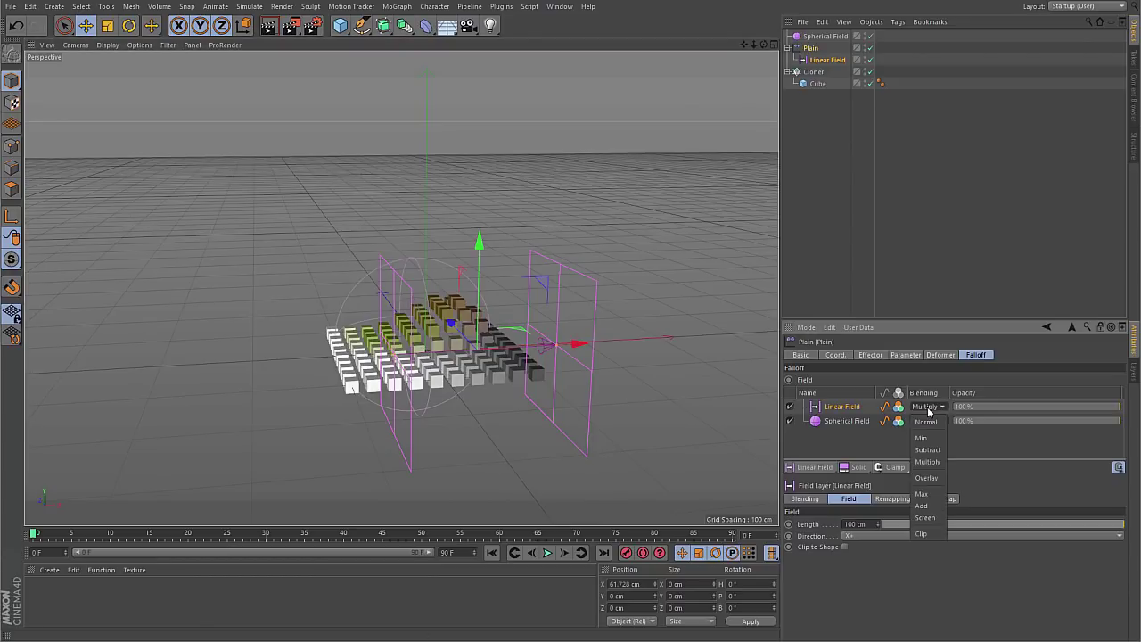
pyautogui.click(927, 478)
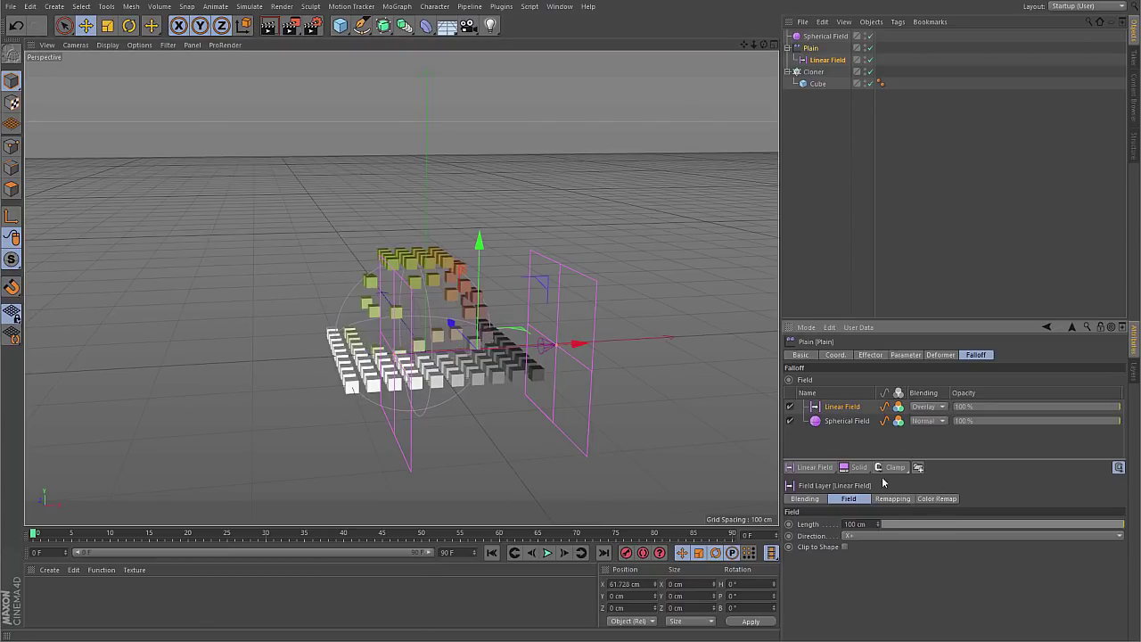
pyautogui.keyDown('alt'); pyautogui.moveTo(517, 384); pyautogui.dragTo(583, 326); pyautogui.keyUp('alt')
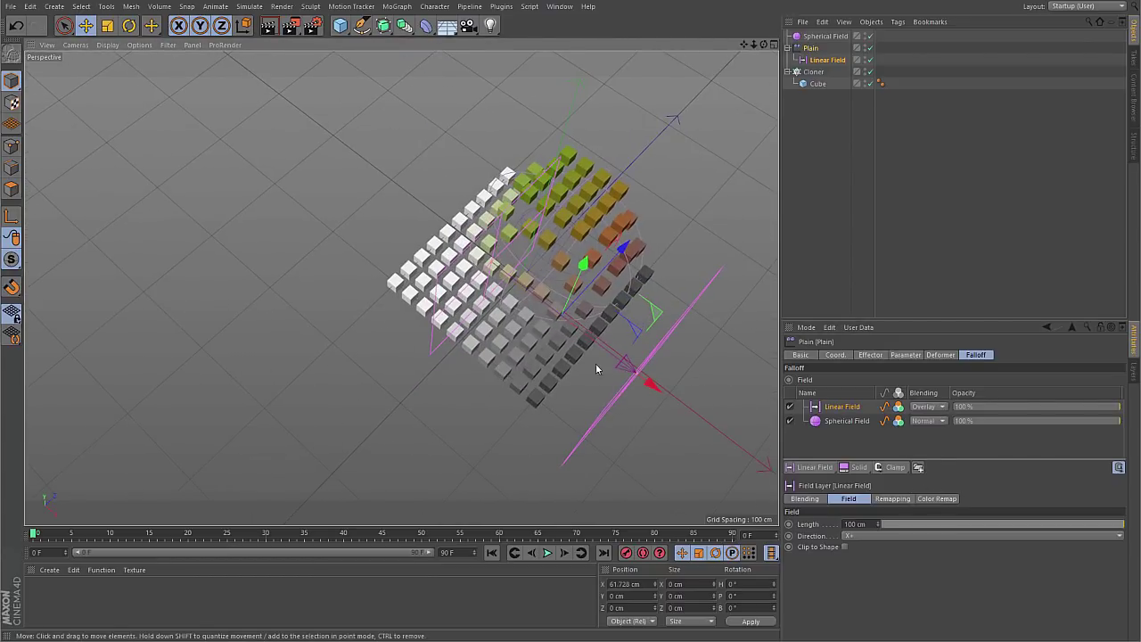
pyautogui.keyDown('alt'); pyautogui.moveTo(647, 382); pyautogui.dragTo(558, 302); pyautogui.keyUp('alt')
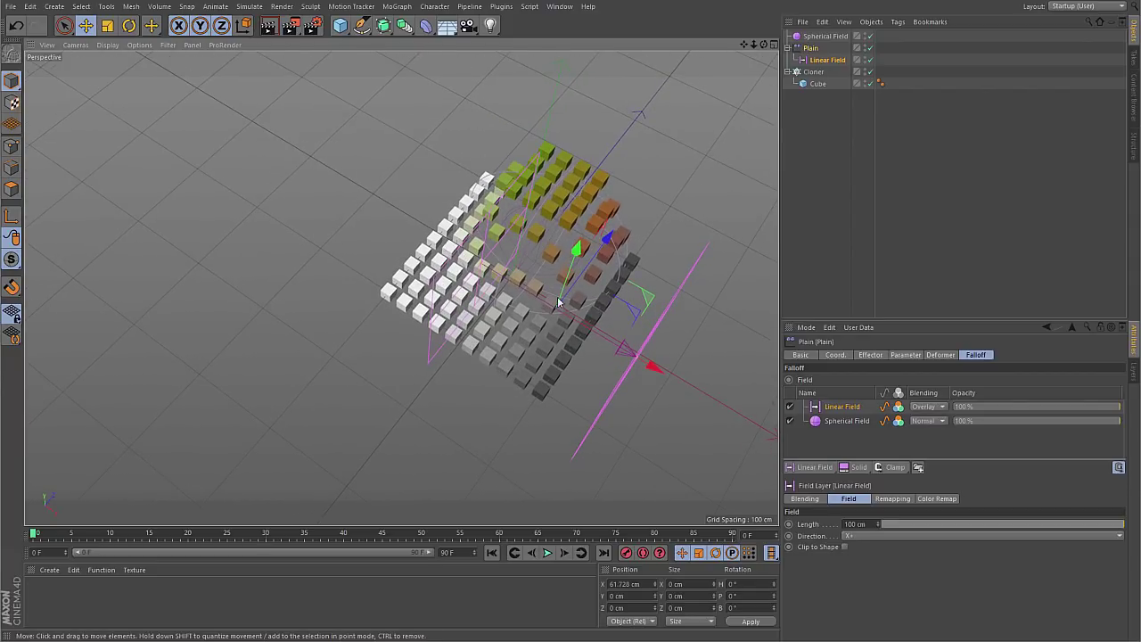
pyautogui.click(928, 406)
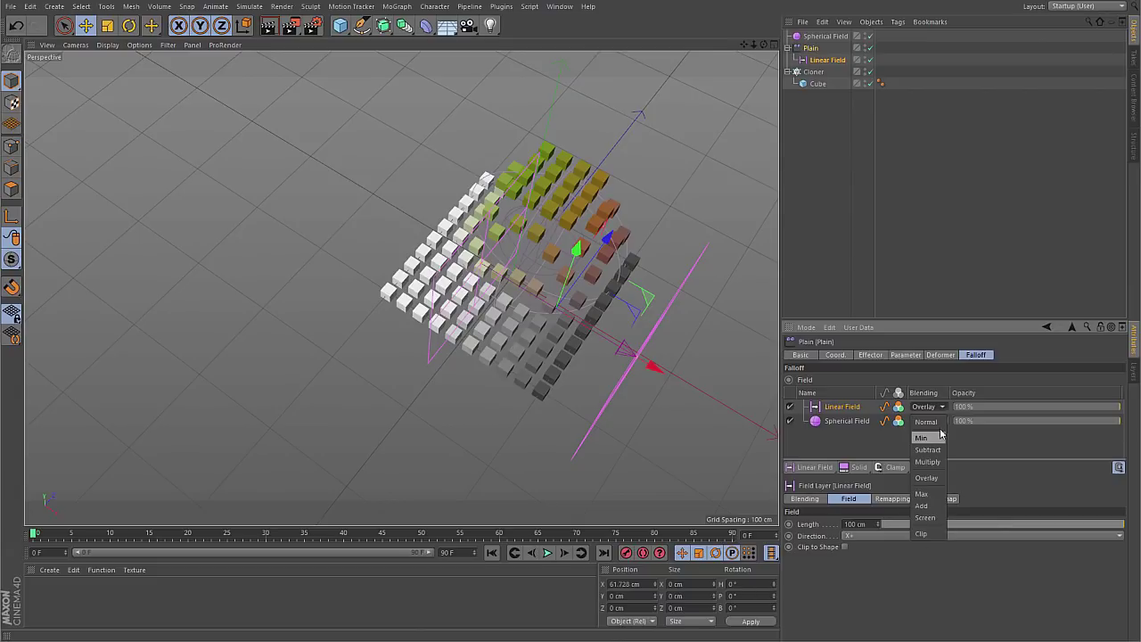
pyautogui.click(921, 494)
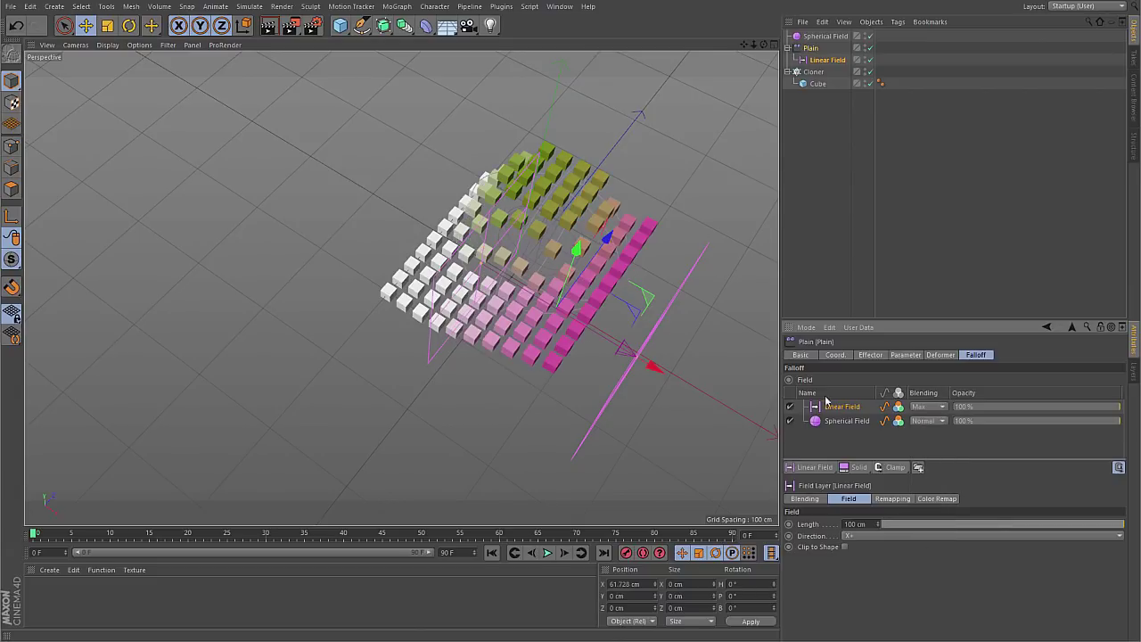
pyautogui.keyDown('alt'); pyautogui.moveTo(499, 294); pyautogui.dragTo(706, 325); pyautogui.keyUp('alt')
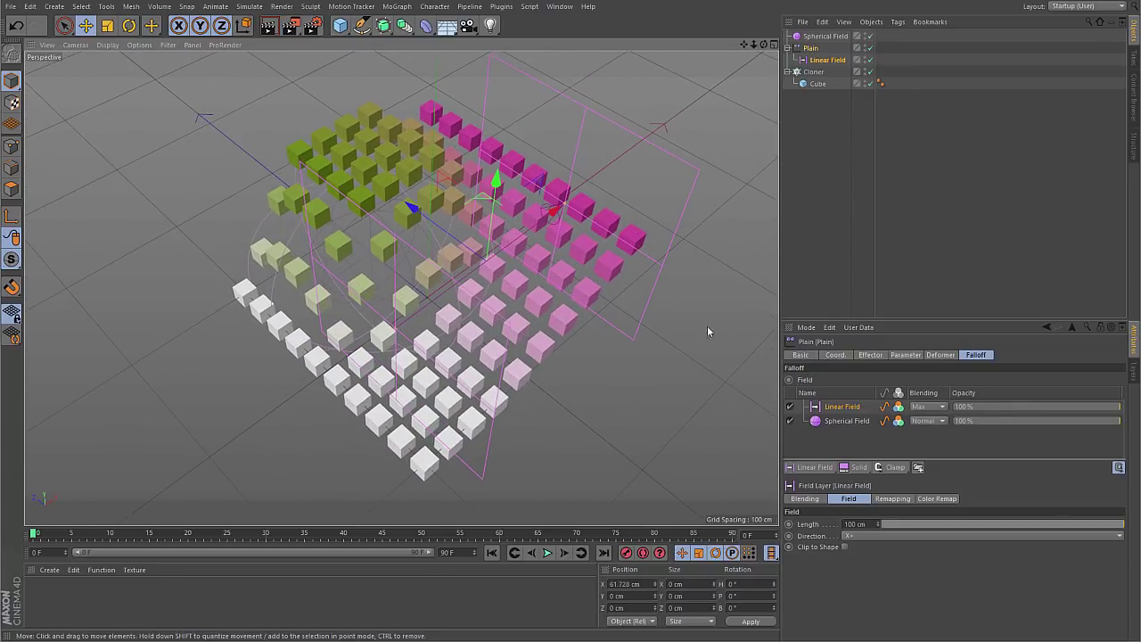
pyautogui.click(897, 409)
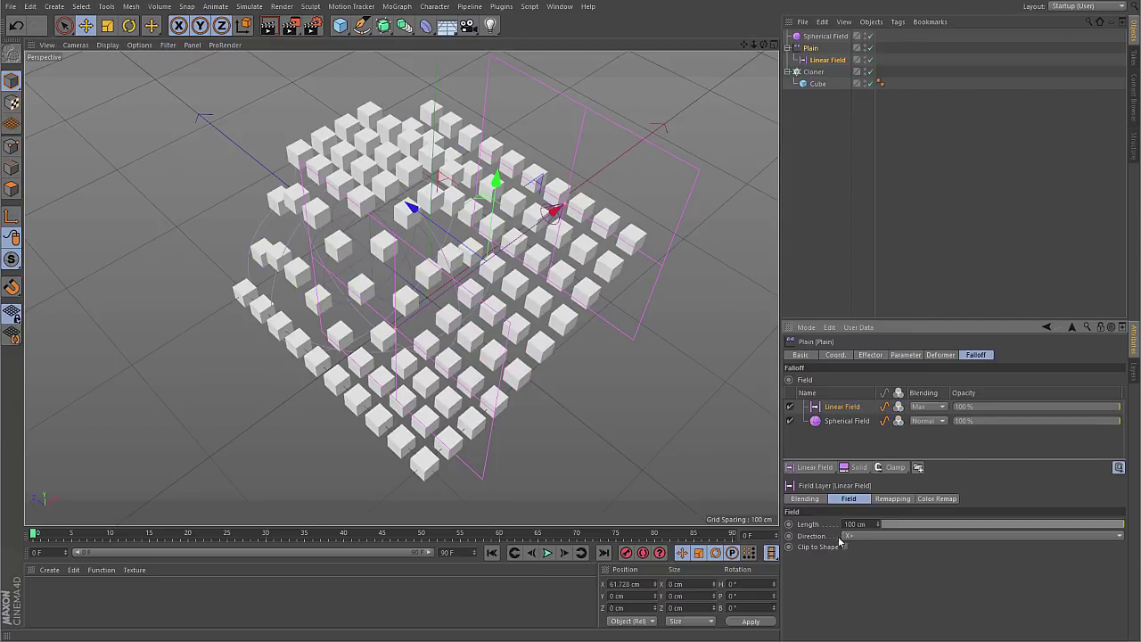
pyautogui.keyDown('alt'); pyautogui.moveTo(540, 343); pyautogui.dragTo(454, 286); pyautogui.keyUp('alt')
pyautogui.click(884, 407)
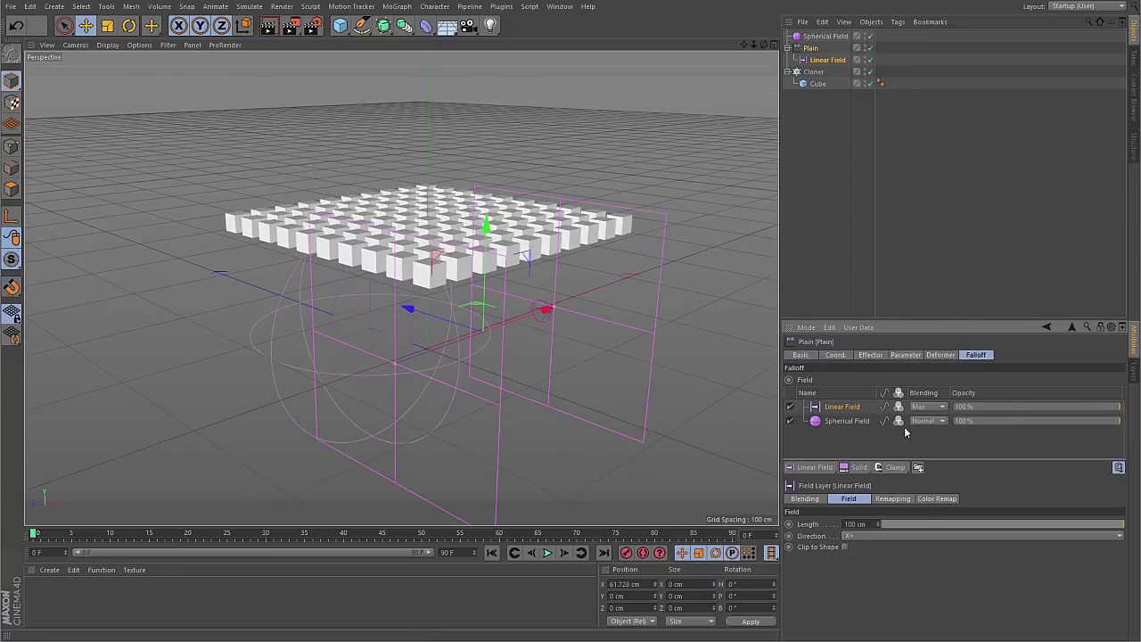
pyautogui.click(899, 419)
pyautogui.click(899, 406)
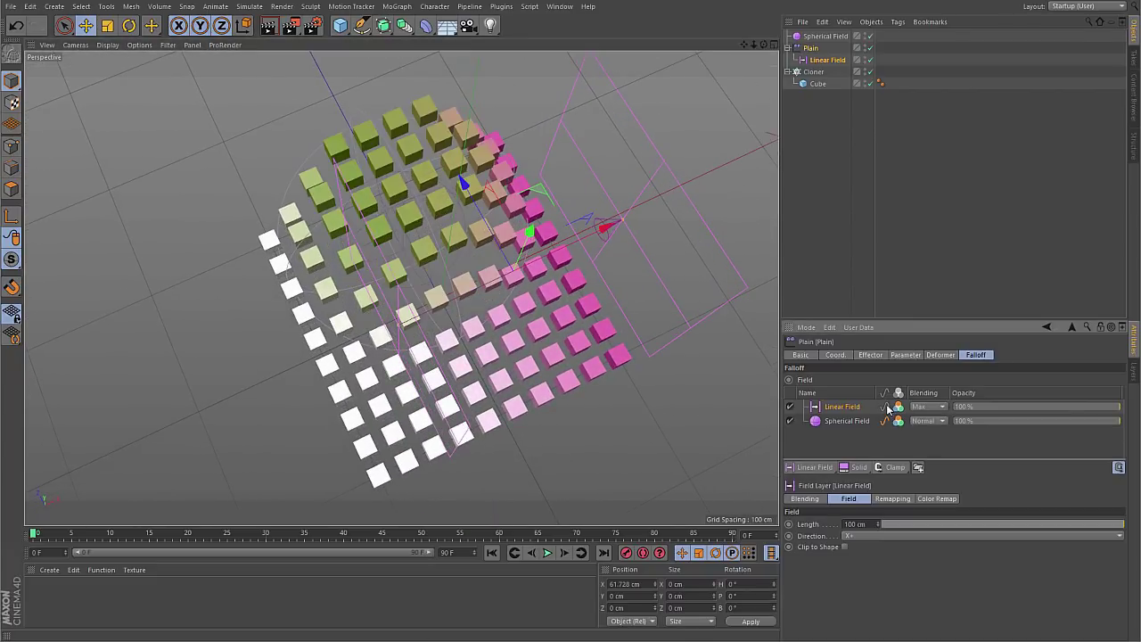
pyautogui.keyDown('alt'); pyautogui.moveTo(596, 323); pyautogui.dragTo(570, 264); pyautogui.keyUp('alt')
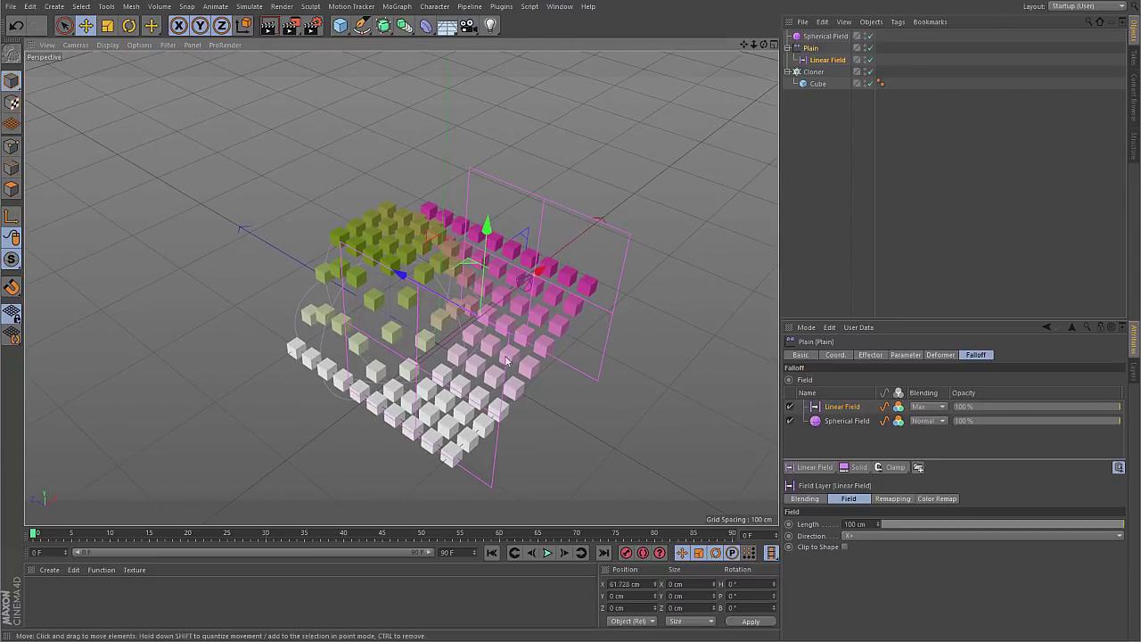
pyautogui.keyDown('alt'); pyautogui.moveTo(502, 359); pyautogui.dragTo(454, 377); pyautogui.keyUp('alt')
# Step: Delete the Linear Field from the scene
pyautogui.click(828, 60)
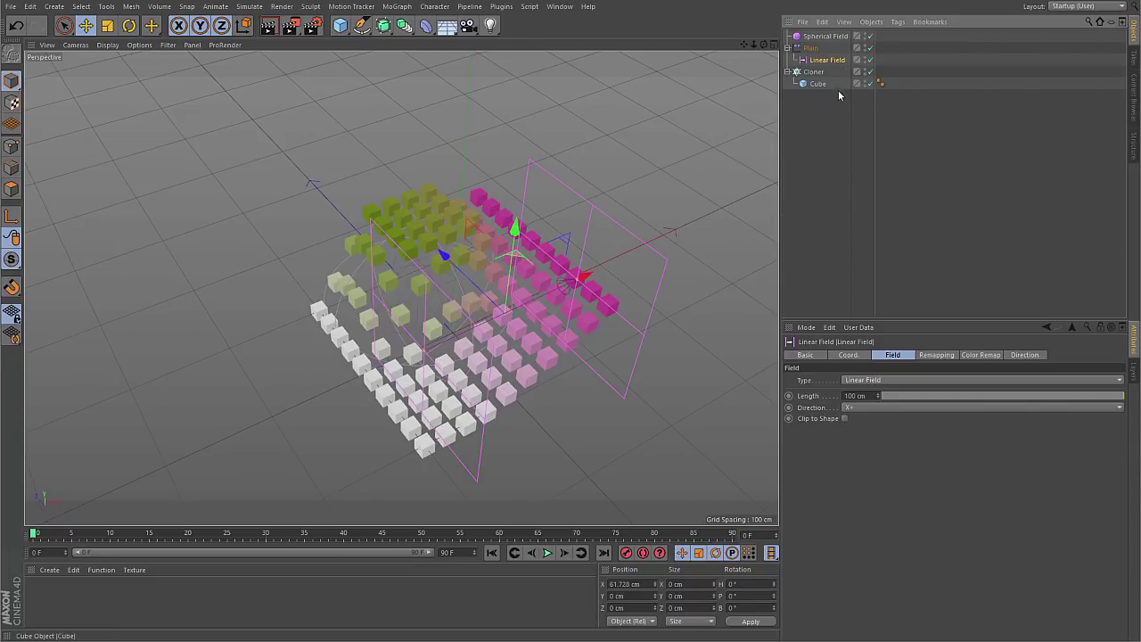
pyautogui.press('Delete')
pyautogui.click(823, 36)
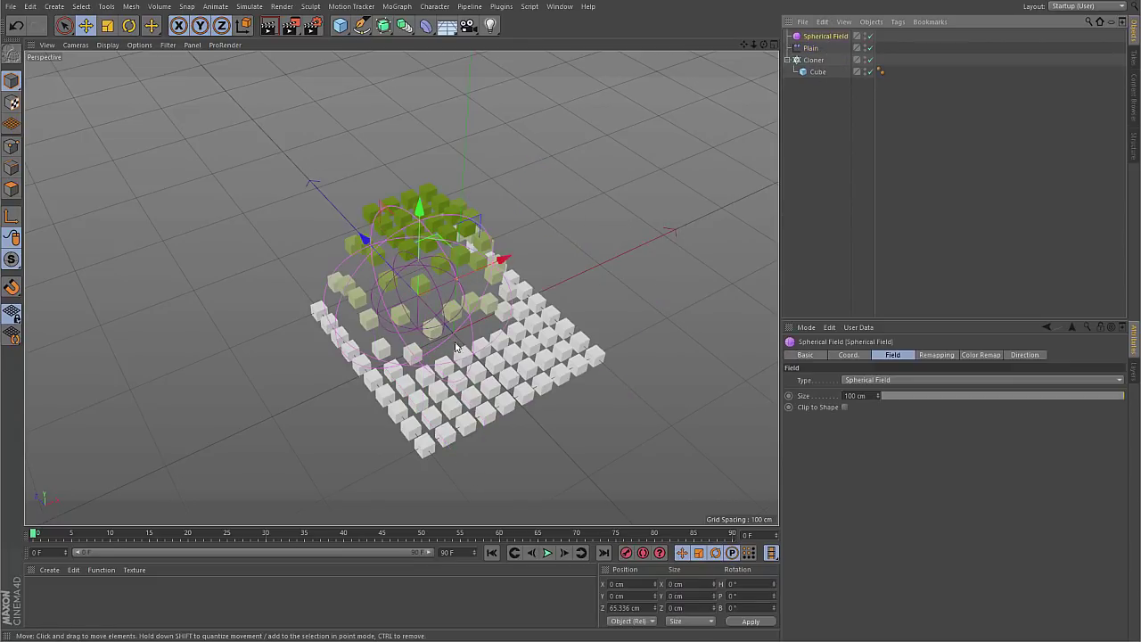
# Step: Set the Cloner's grid count to 30 × 1 × 30
pyautogui.click(812, 60)
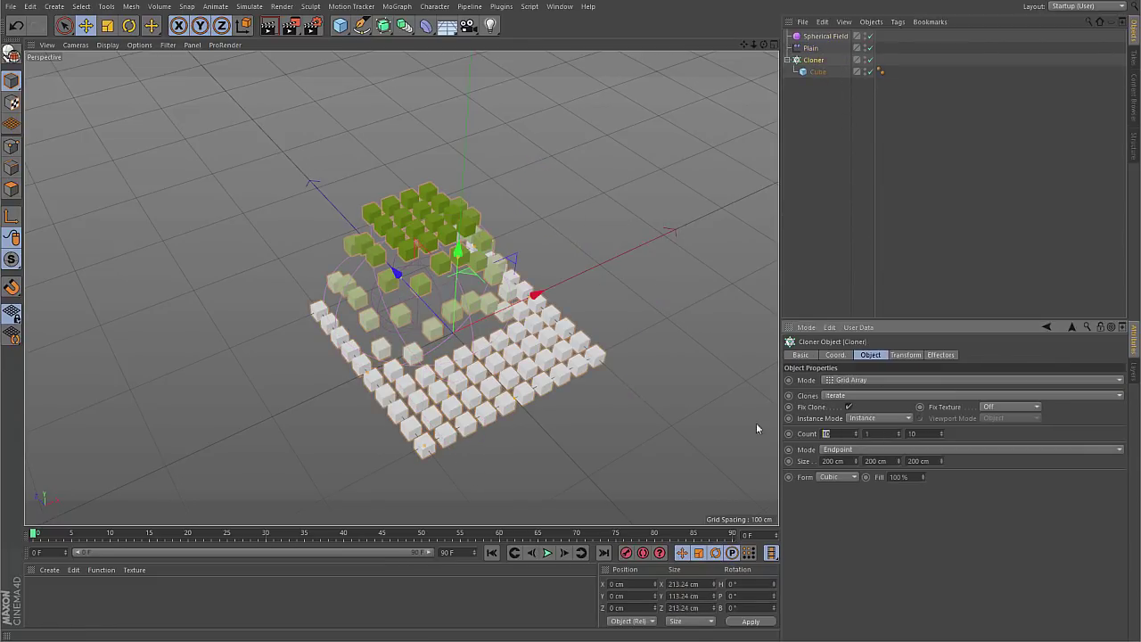
pyautogui.write('30')
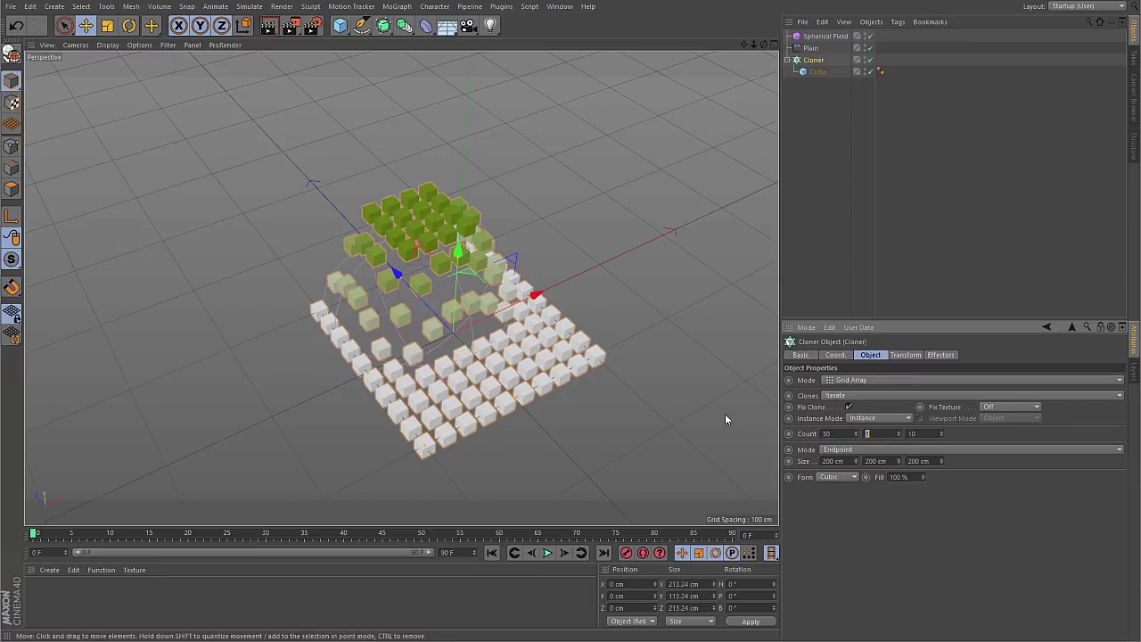
pyautogui.press('Tab')
pyautogui.press('Tab')
pyautogui.write('30')
pyautogui.press('Return')
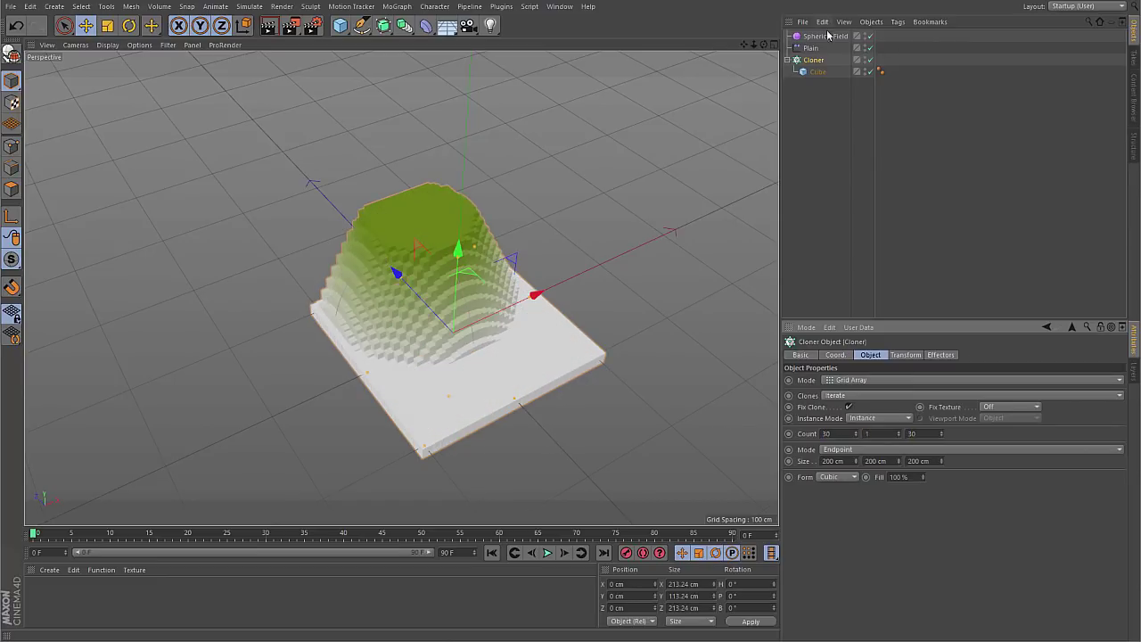
# Step: Scale the cloned Cube to about half size, opening gaps across the 30 × 30 grid
pyautogui.click(815, 71)
pyautogui.click(107, 25)
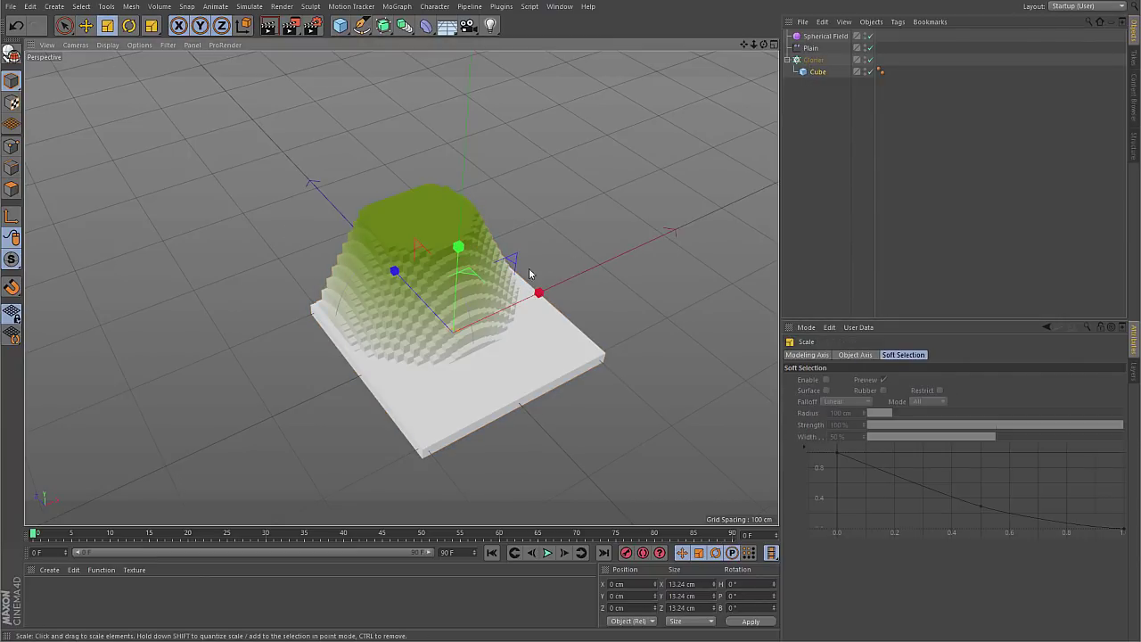
pyautogui.moveTo(526, 274); pyautogui.dragTo(387, 352)
pyautogui.click(813, 60)
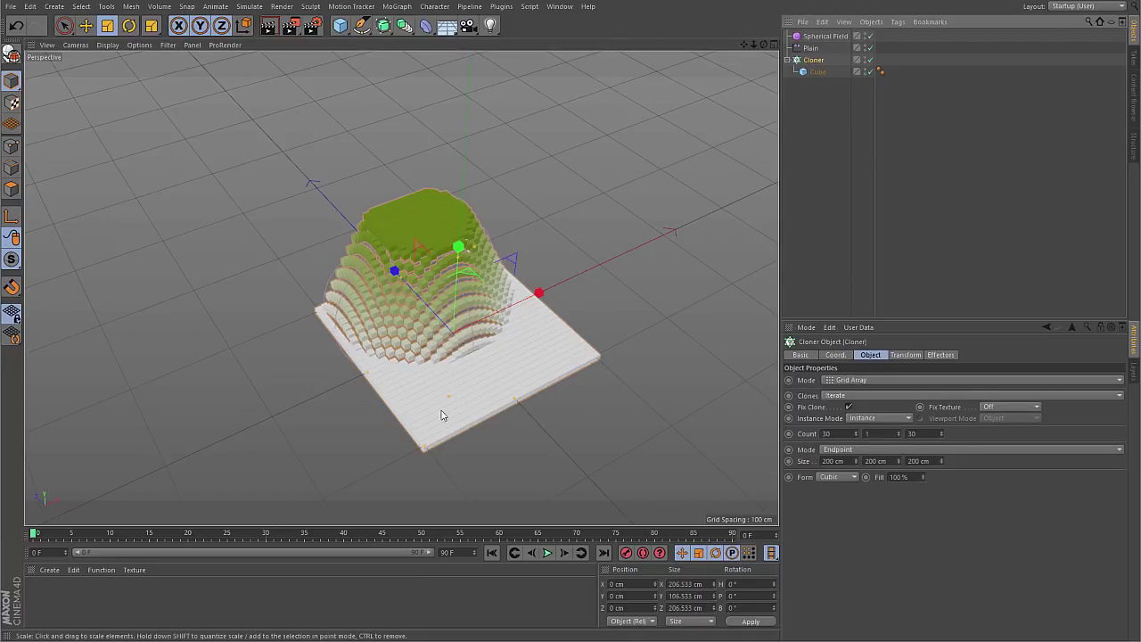
pyautogui.scroll(5, 453, 395)
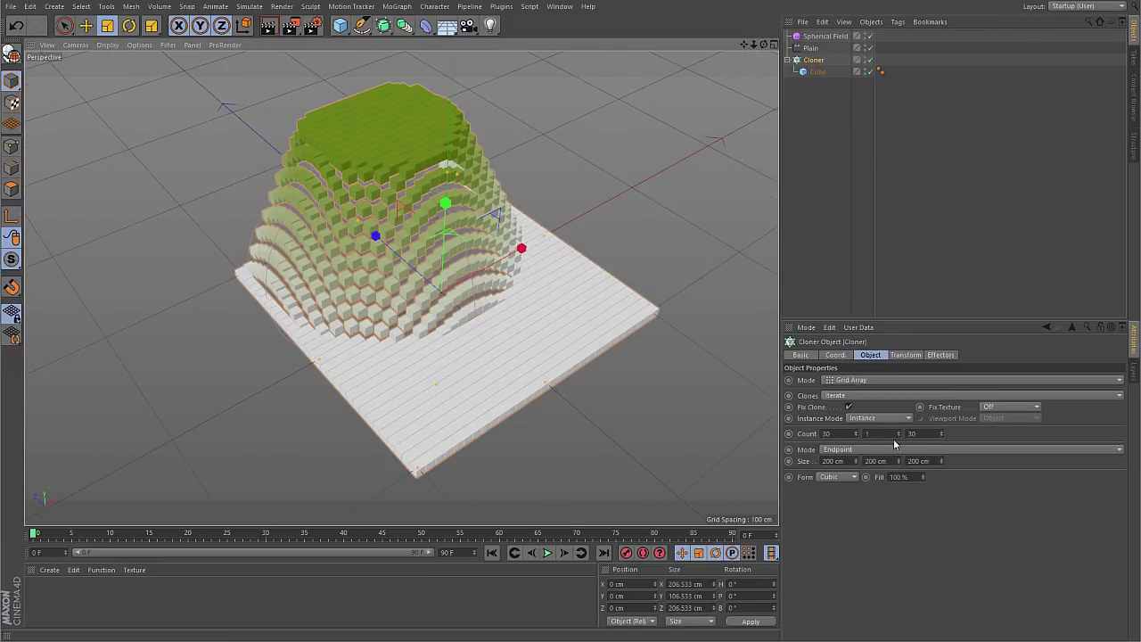
# Step: Set the Cloner's Instance Mode to Multi-Instance
pyautogui.click(878, 419)
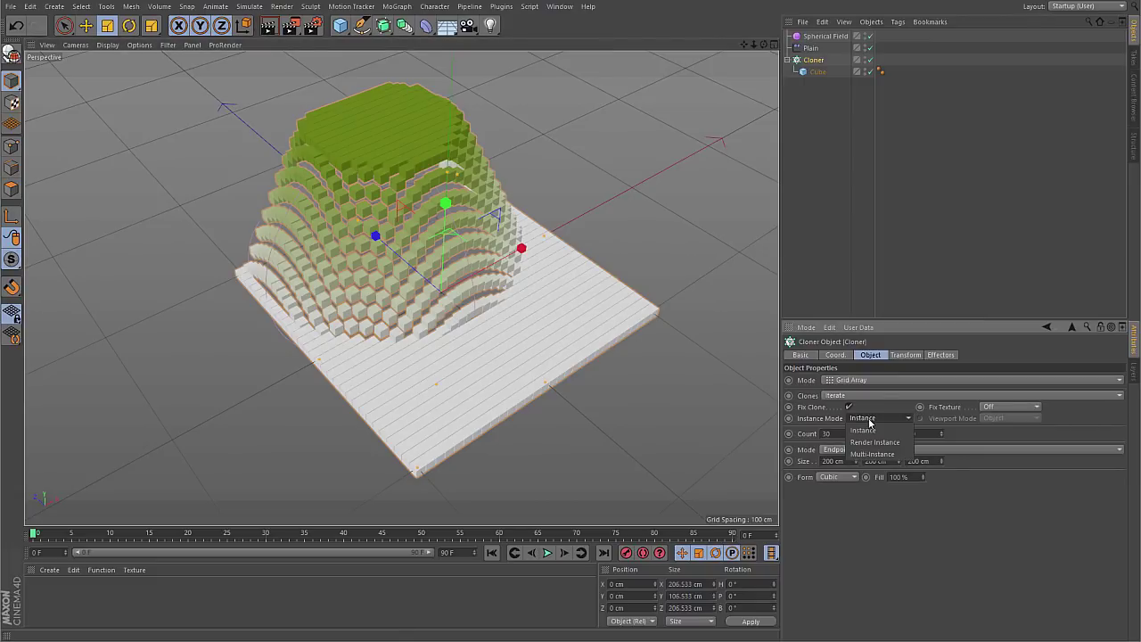
pyautogui.click(873, 454)
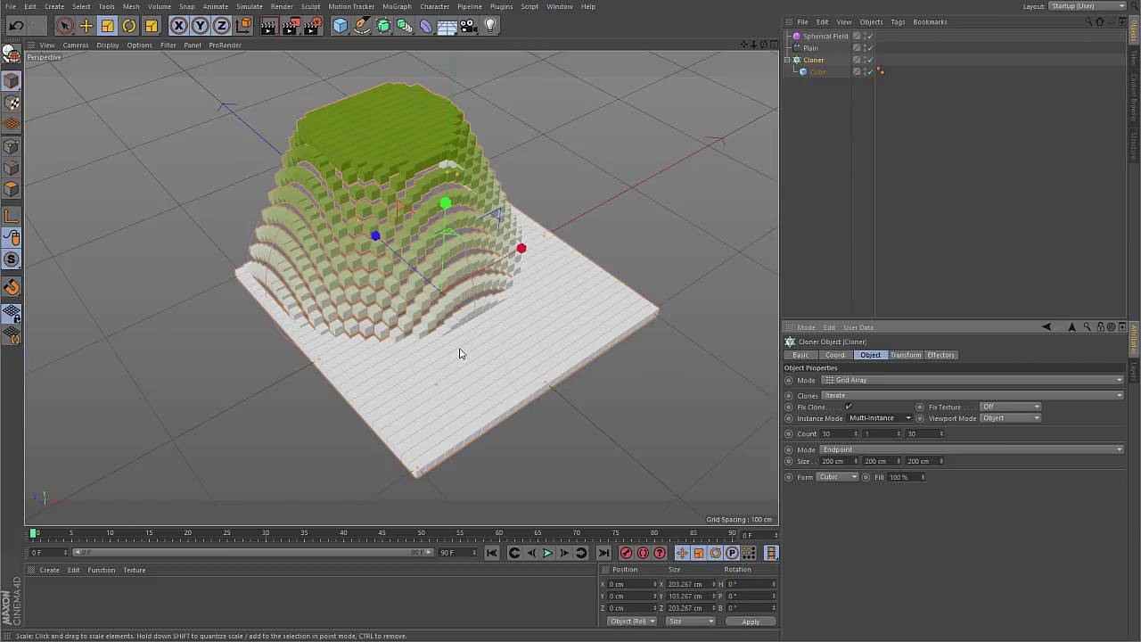
pyautogui.keyDown('alt'); pyautogui.moveTo(479, 338); pyautogui.dragTo(530, 358); pyautogui.keyUp('alt')
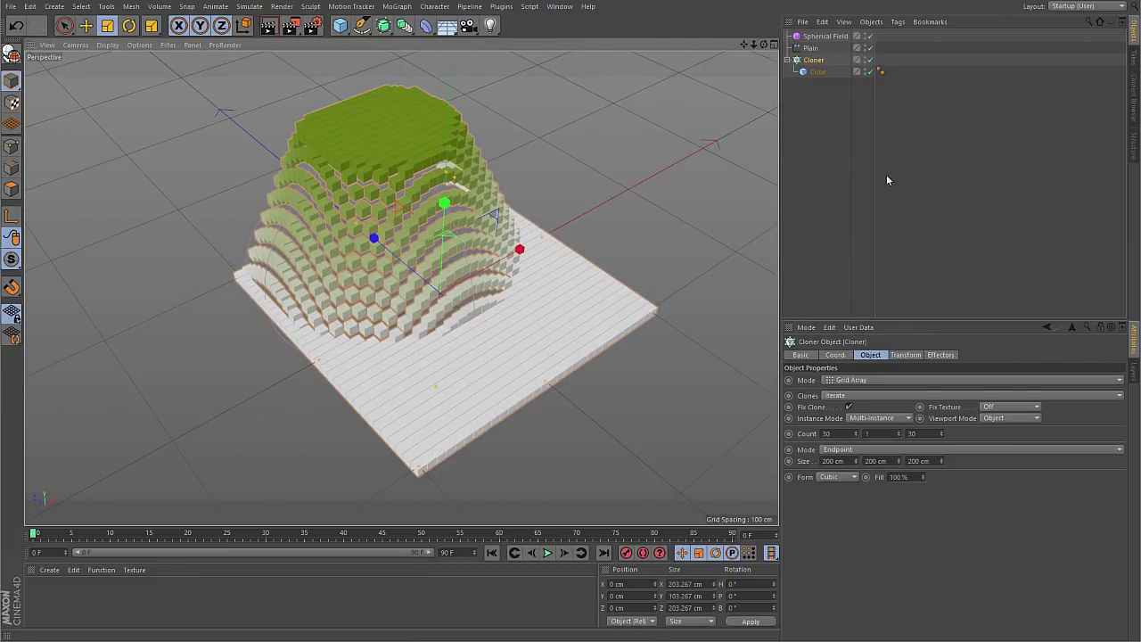
# Step: Centre the Spherical Field on the grid, resize it to 86.049 cm, and add inner offset
pyautogui.click(824, 35)
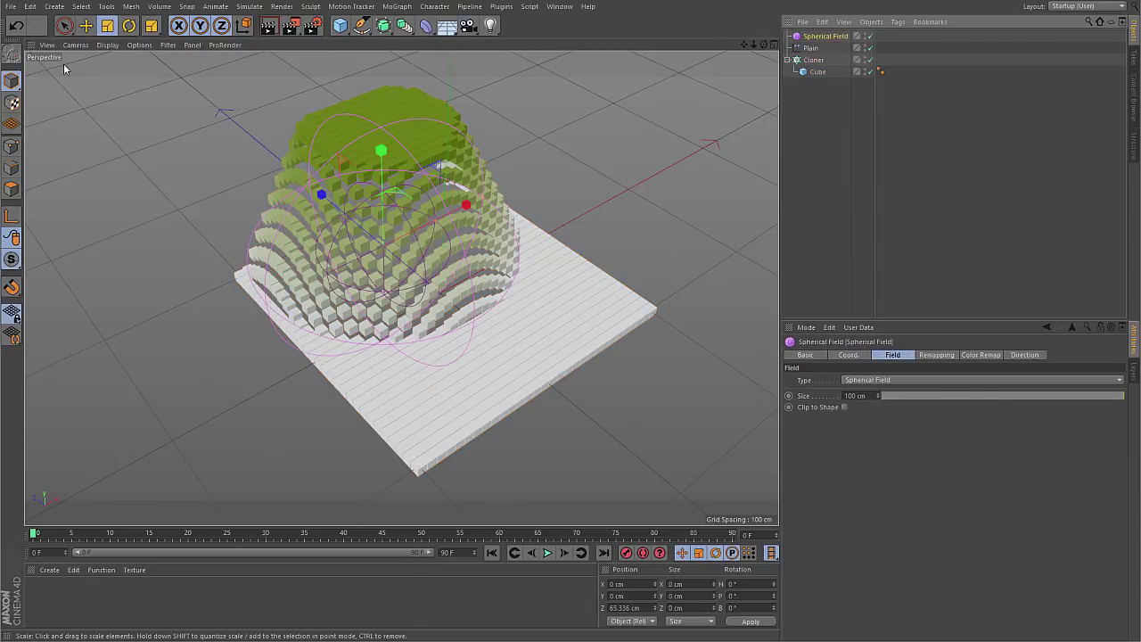
pyautogui.press('e')
pyautogui.moveTo(326, 193); pyautogui.dragTo(372, 205)
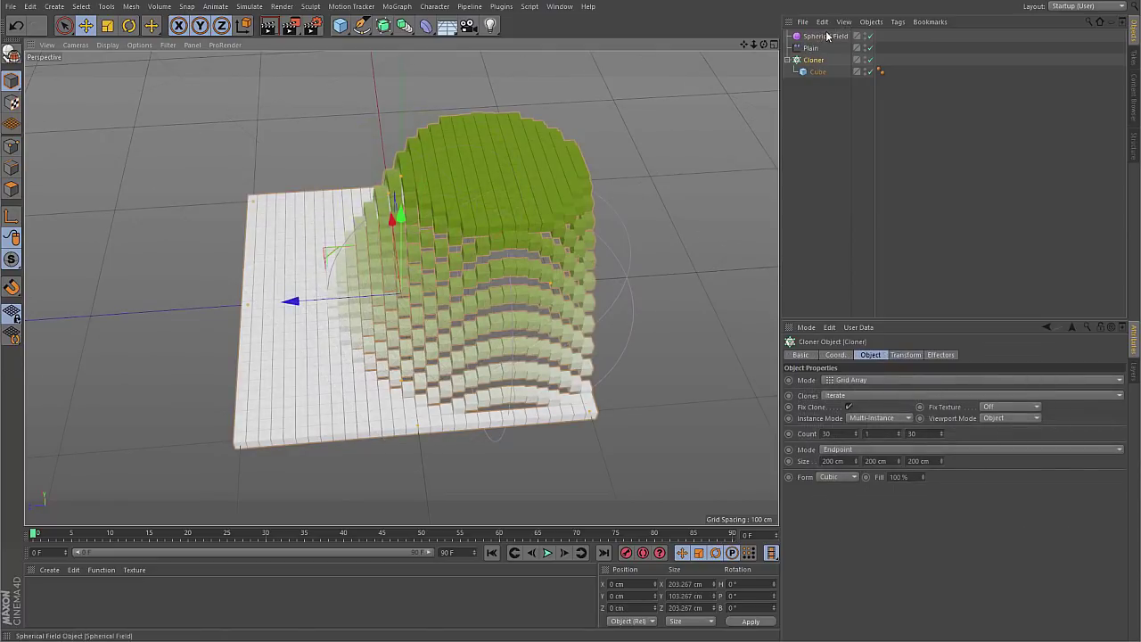
pyautogui.click(824, 36)
pyautogui.moveTo(368, 293); pyautogui.dragTo(731, 137)
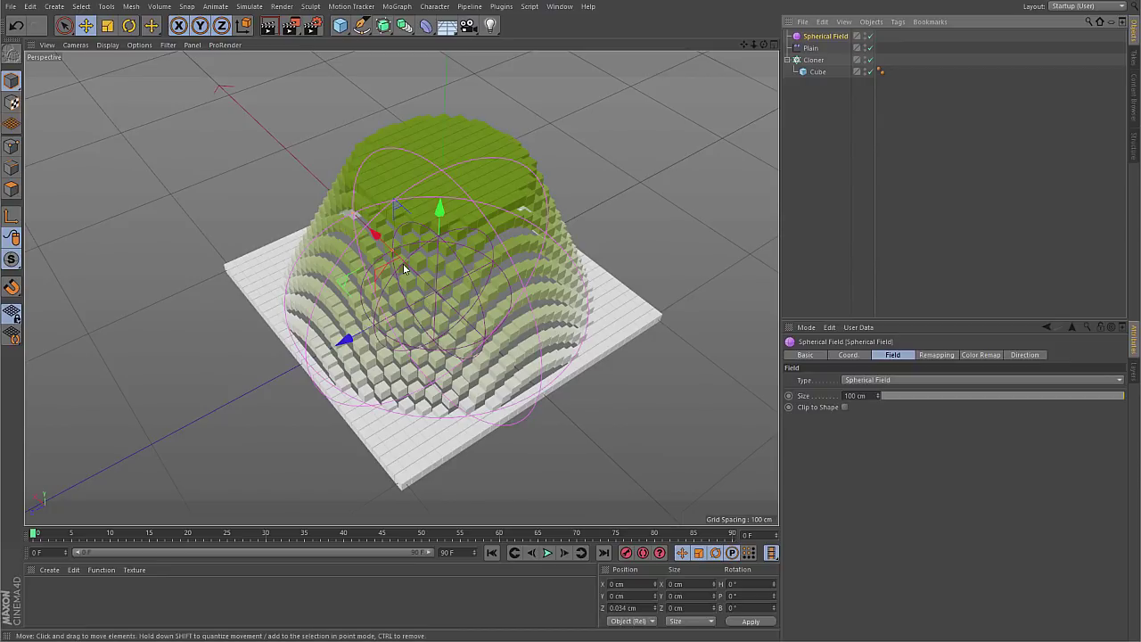
pyautogui.moveTo(394, 249); pyautogui.dragTo(359, 220)
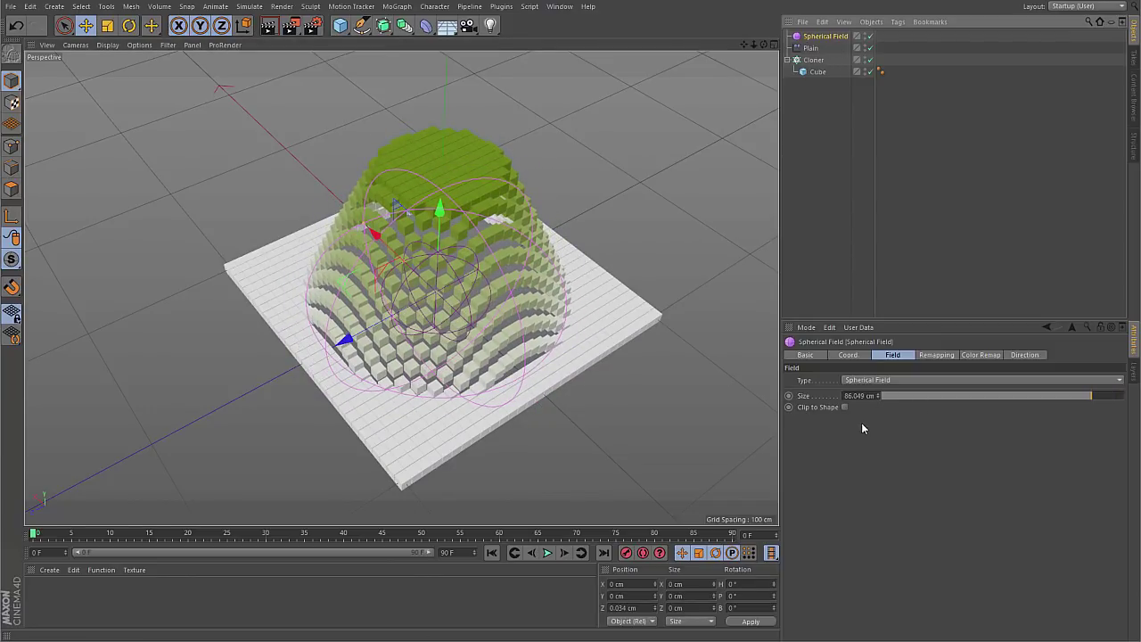
# Step: Test the Spherical Field's Strength, Min and Max remapping sliders, keeping Inner Offset at 52%
pyautogui.click(938, 354)
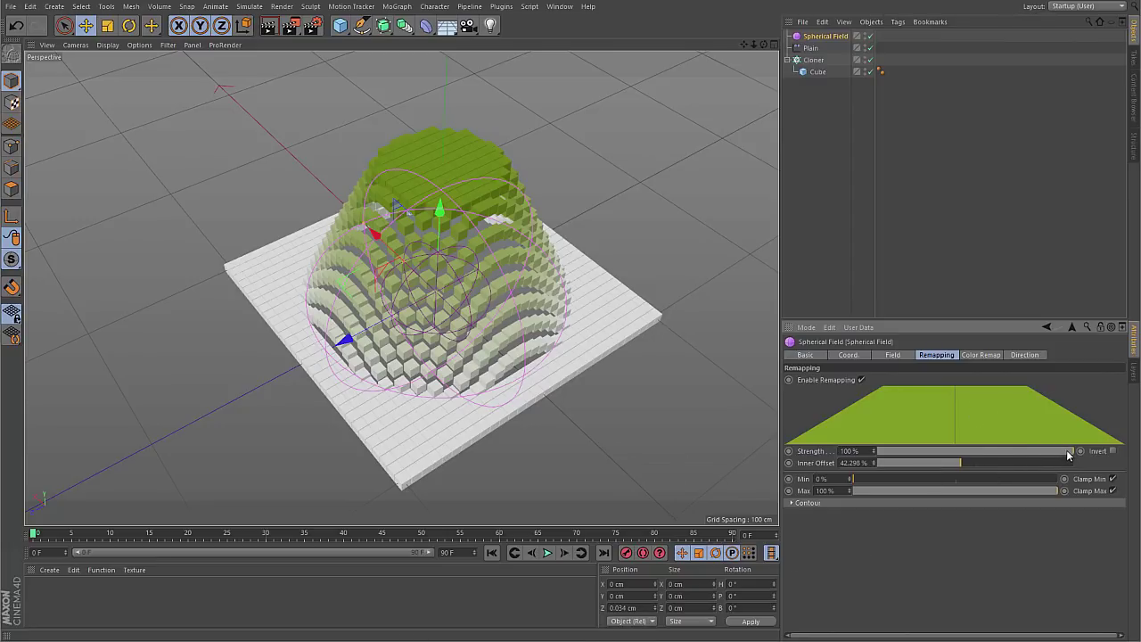
pyautogui.moveTo(1068, 451)
pyautogui.mouseDown()
pyautogui.moveTo(878, 451)
pyautogui.moveTo(1072, 451)
pyautogui.mouseUp()
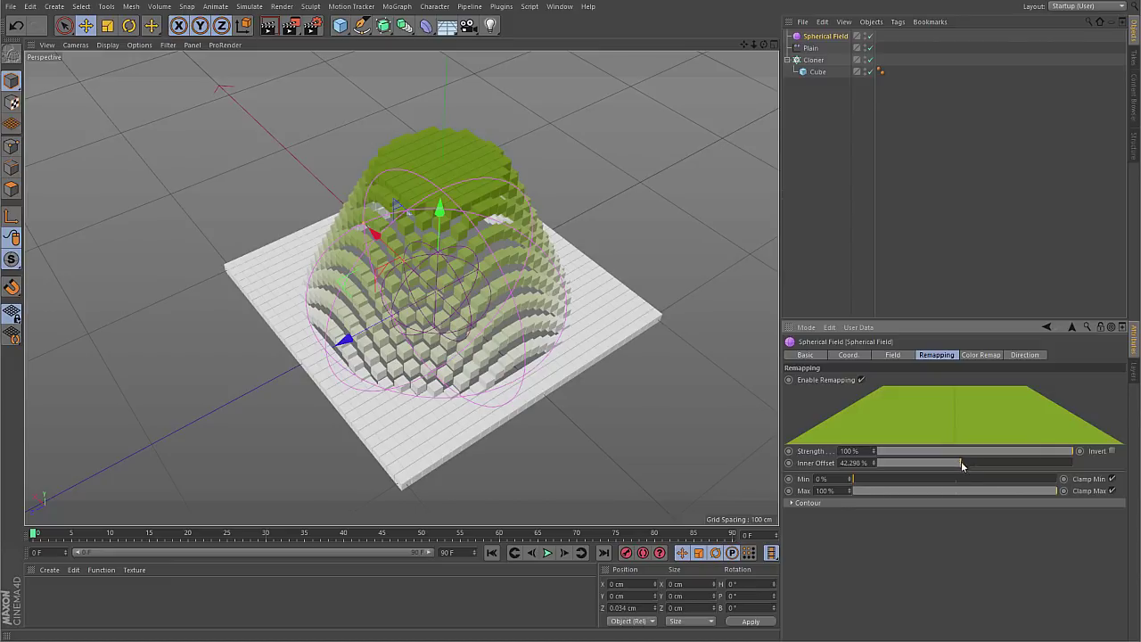
pyautogui.moveTo(960, 461)
pyautogui.mouseDown()
pyautogui.moveTo(878, 463)
pyautogui.moveTo(980, 468)
pyautogui.mouseUp()
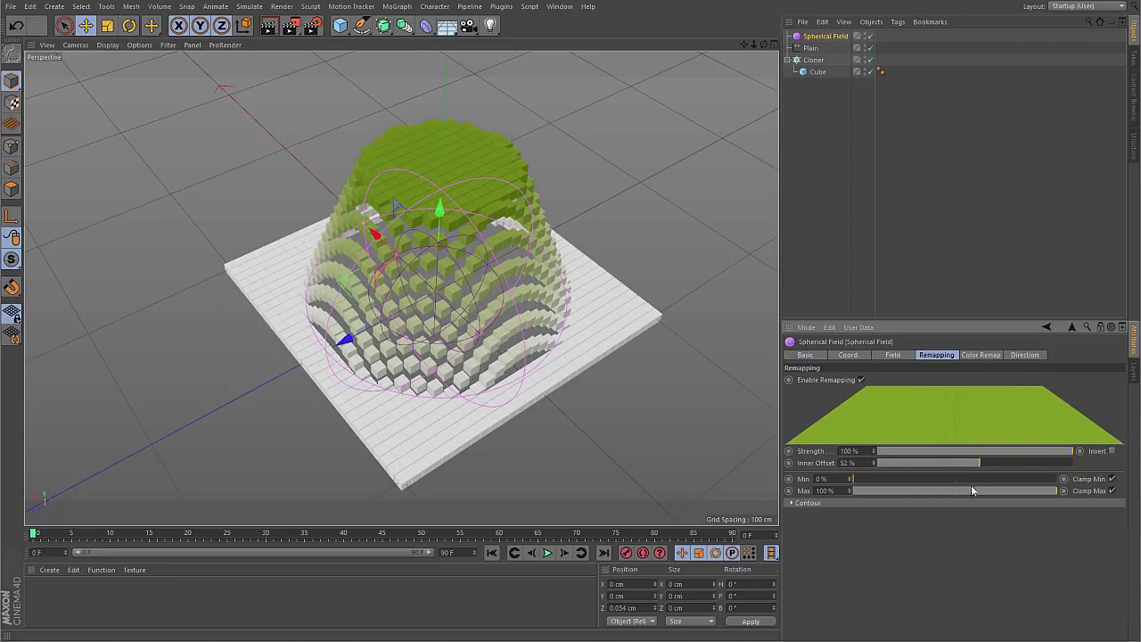
pyautogui.moveTo(861, 478); pyautogui.dragTo(833, 495)
pyautogui.moveTo(1051, 491)
pyautogui.mouseDown()
pyautogui.moveTo(932, 487)
pyautogui.moveTo(1069, 491)
pyautogui.mouseUp()
# Step: Switch the Spherical Field's Contour Mode to Curve
pyautogui.click(802, 504)
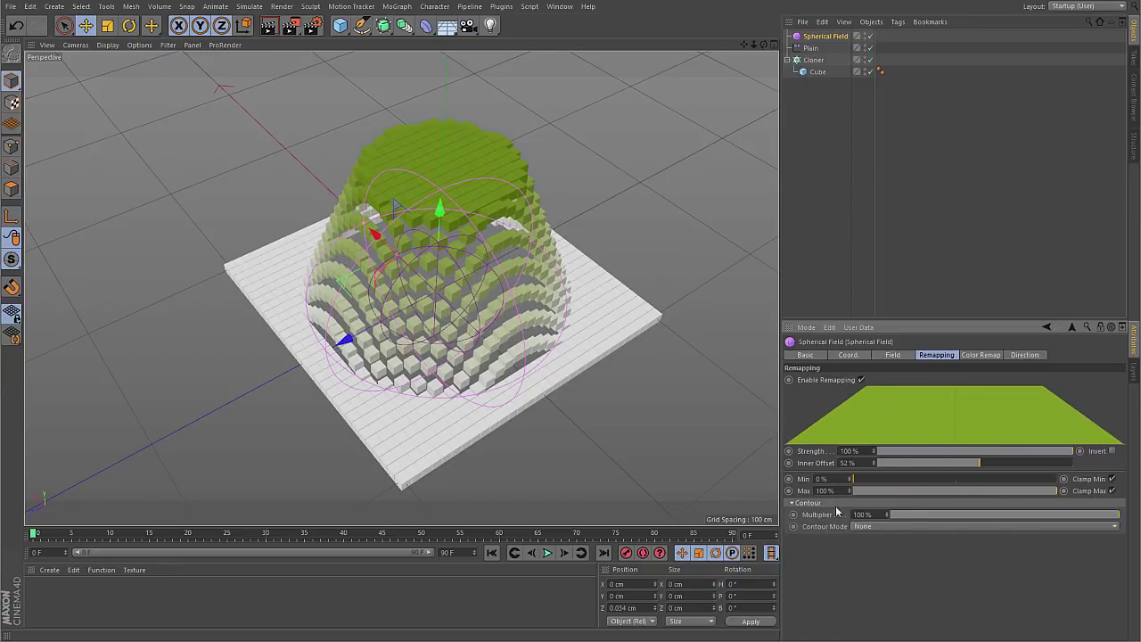
pyautogui.click(869, 527)
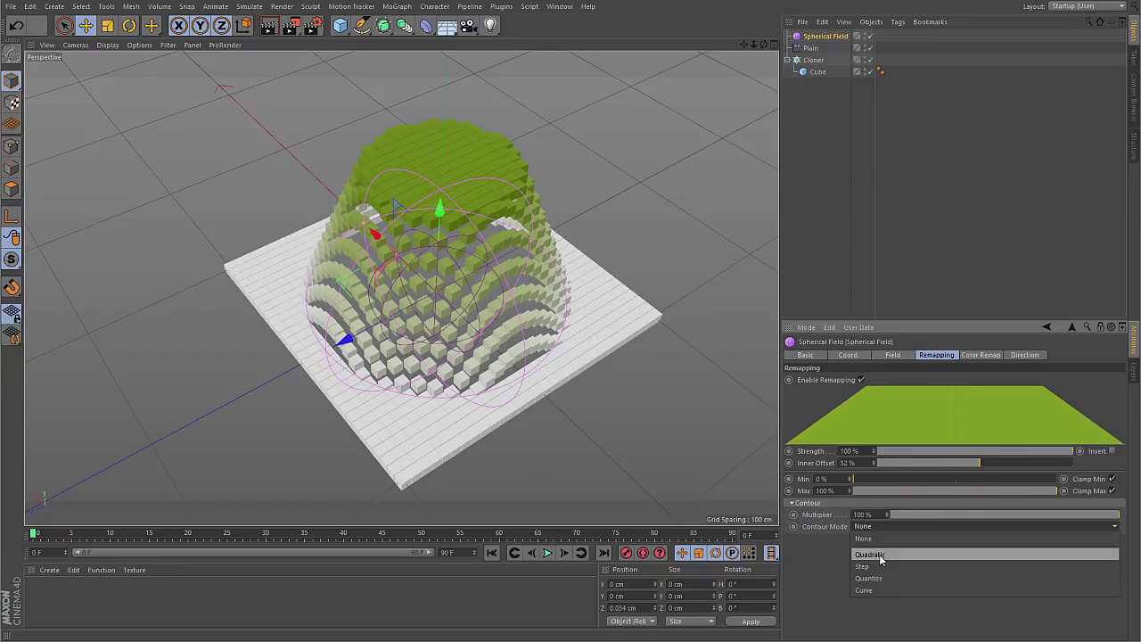
pyautogui.click(872, 590)
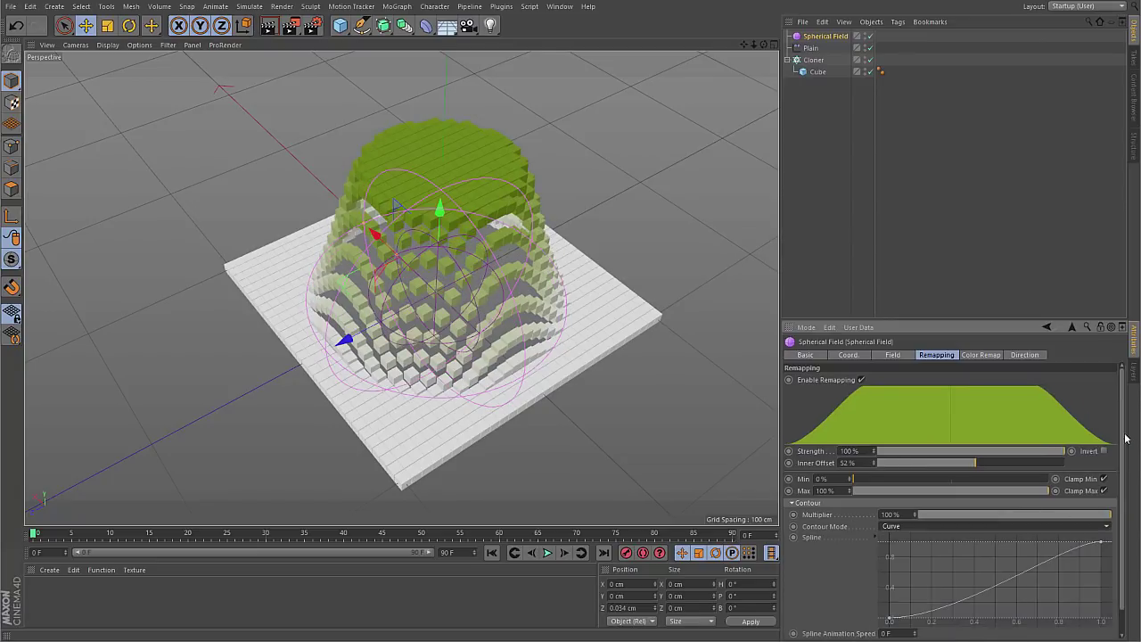
# Step: Shape the contour spline into an S by raising a new point and pulling the end tangent down
pyautogui.scroll(-1, 904, 583)
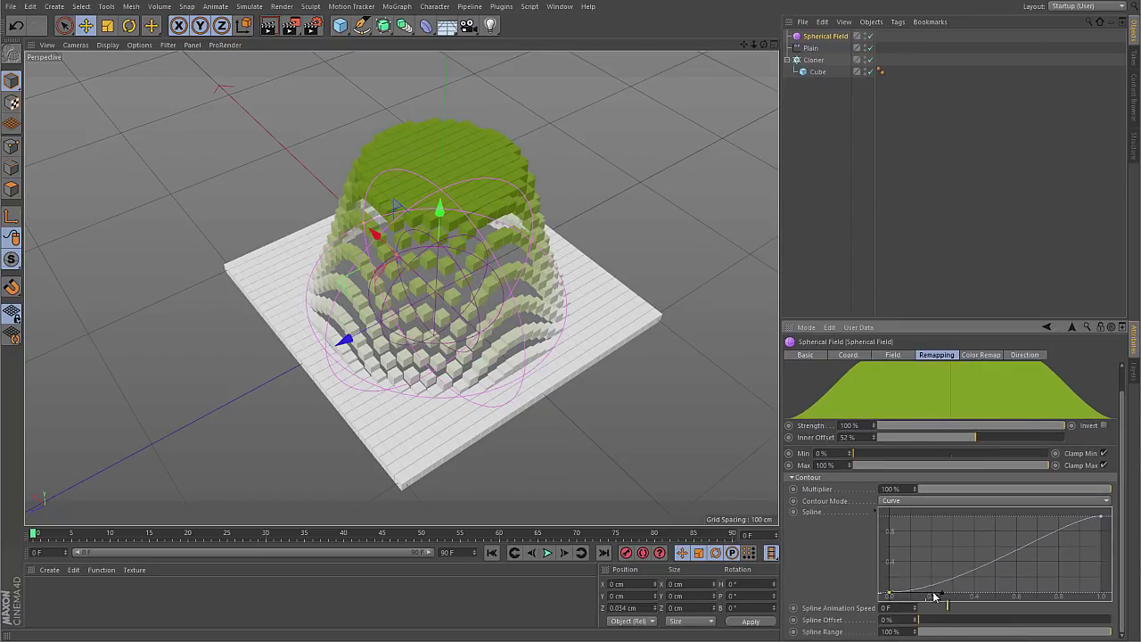
pyautogui.moveTo(938, 595)
pyautogui.mouseDown()
pyautogui.moveTo(937, 529)
pyautogui.moveTo(948, 546)
pyautogui.mouseUp()
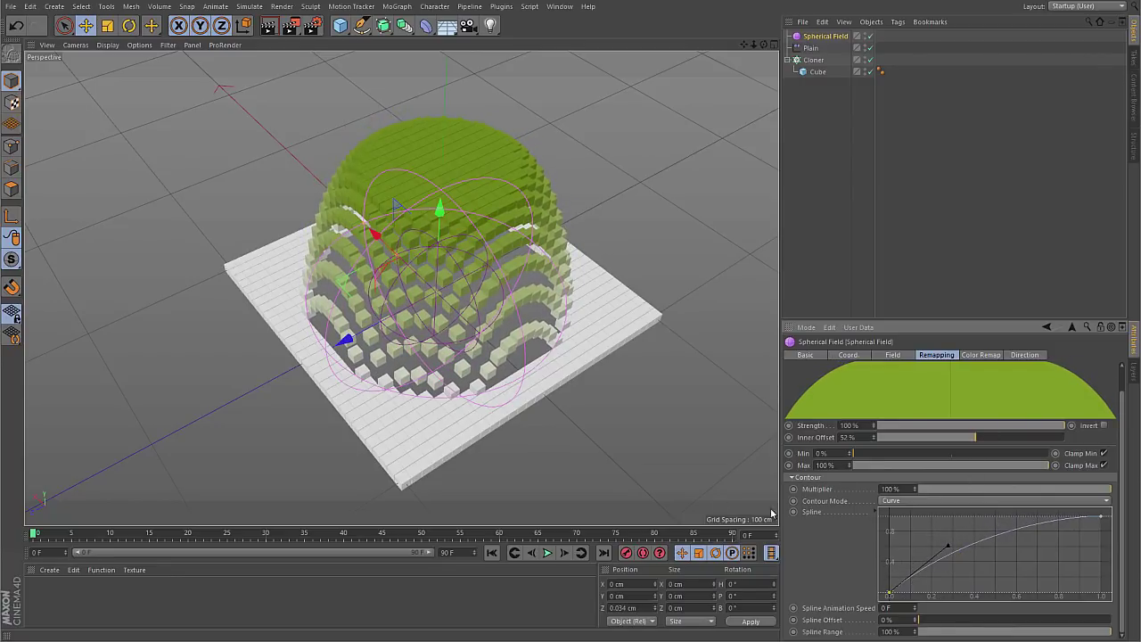
pyautogui.moveTo(406, 365)
pyautogui.keyDown('alt'); pyautogui.mouseDown()
pyautogui.moveTo(428, 344)
pyautogui.moveTo(385, 367)
pyautogui.mouseUp(); pyautogui.keyUp('alt')
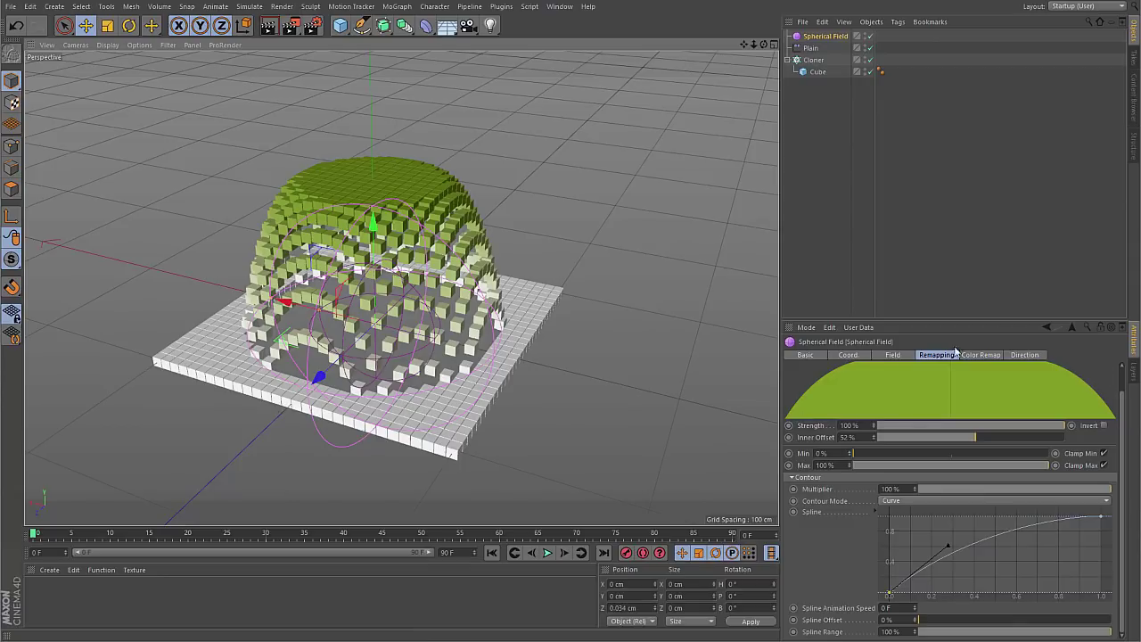
pyautogui.click(1102, 516)
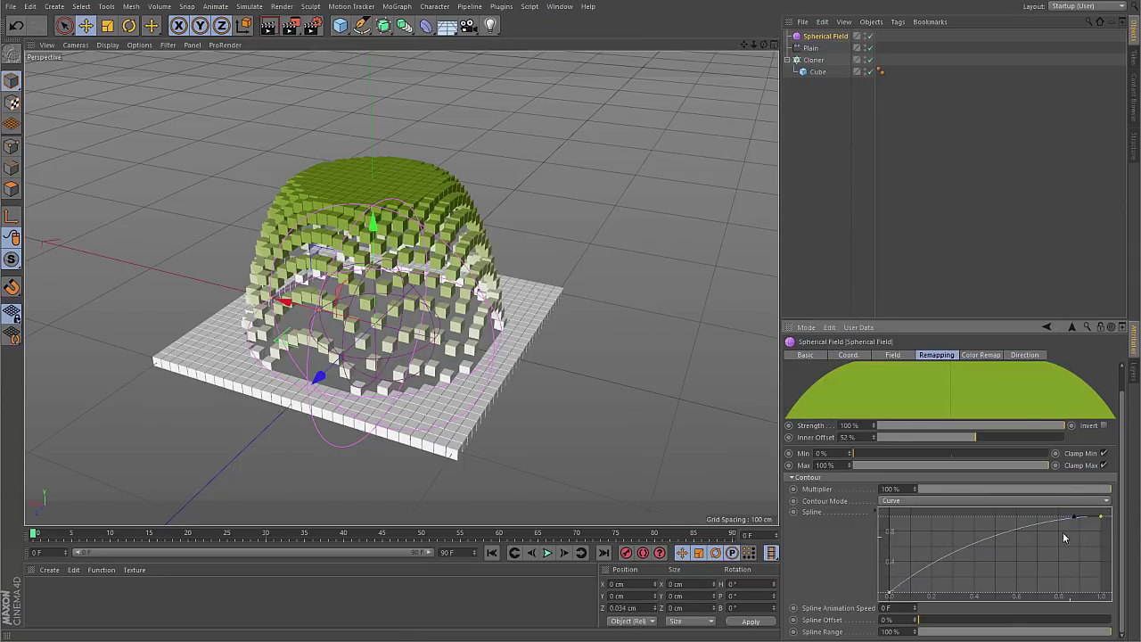
pyautogui.moveTo(1077, 527); pyautogui.dragTo(1075, 565)
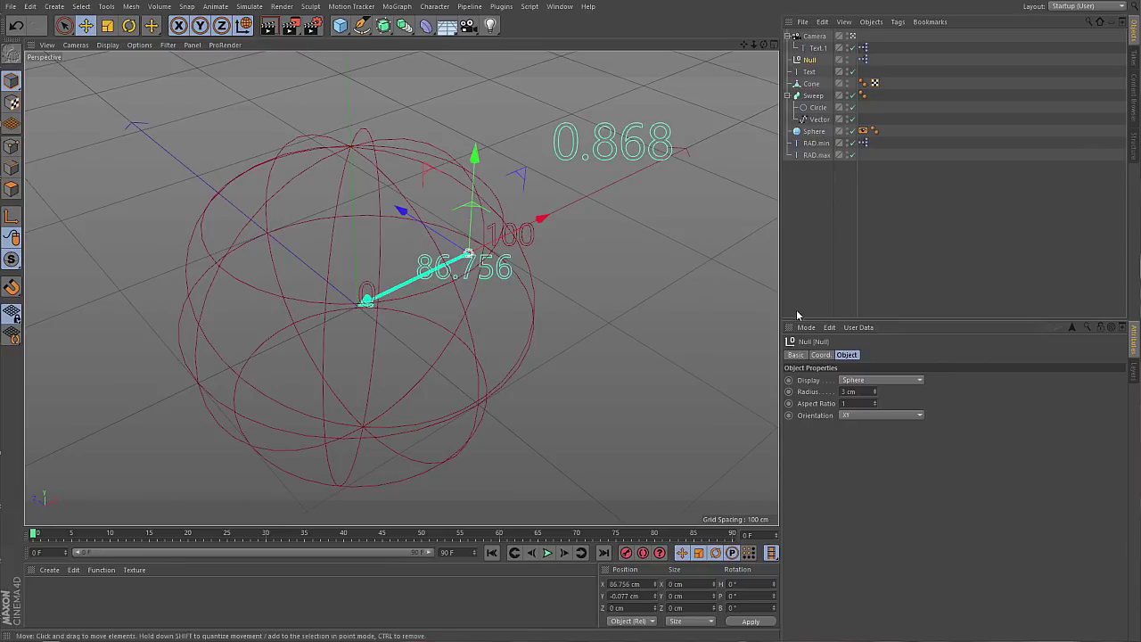
# Step: Orbit and zoom around the sphere and Null until the sphere fills the view
pyautogui.keyDown('alt'); pyautogui.moveTo(448, 390); pyautogui.dragTo(441, 348); pyautogui.keyUp('alt')
pyautogui.keyDown('alt'); pyautogui.moveTo(441, 348); pyautogui.dragTo(451, 333, button='right'); pyautogui.keyUp('alt')
pyautogui.moveTo(451, 333)
pyautogui.keyDown('alt'); pyautogui.mouseDown()
pyautogui.moveTo(501, 355)
pyautogui.moveTo(450, 307)
pyautogui.moveTo(465, 311)
pyautogui.moveTo(442, 306)
pyautogui.moveTo(462, 314)
pyautogui.moveTo(446, 325)
pyautogui.moveTo(470, 325)
pyautogui.mouseUp(); pyautogui.keyUp('alt')
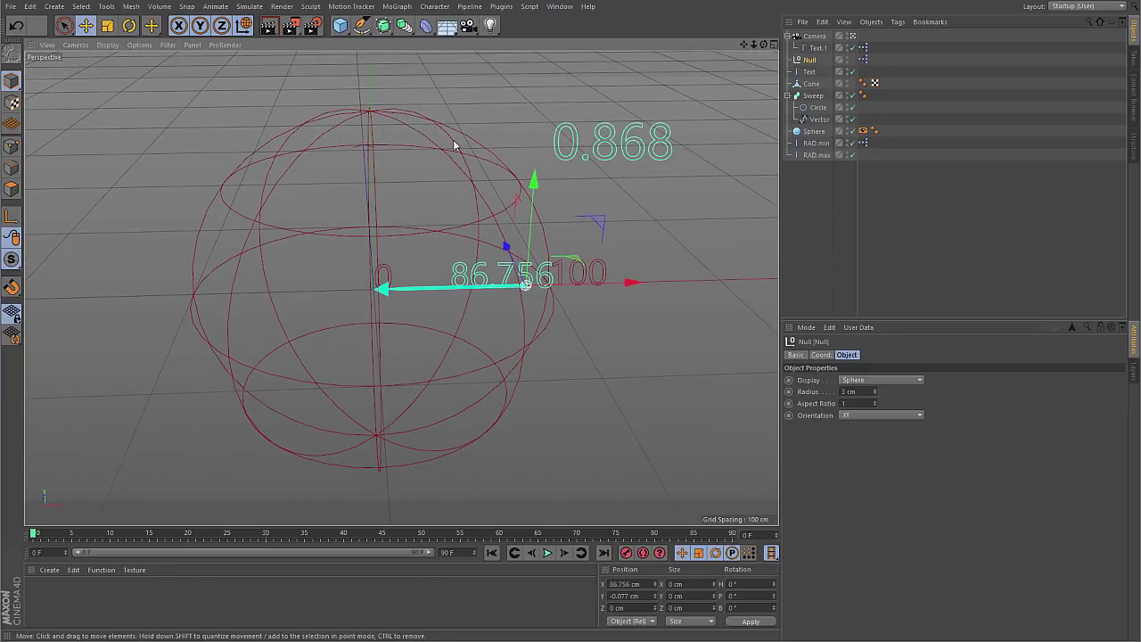
pyautogui.keyDown('alt'); pyautogui.moveTo(415, 374); pyautogui.dragTo(373, 285); pyautogui.keyUp('alt')
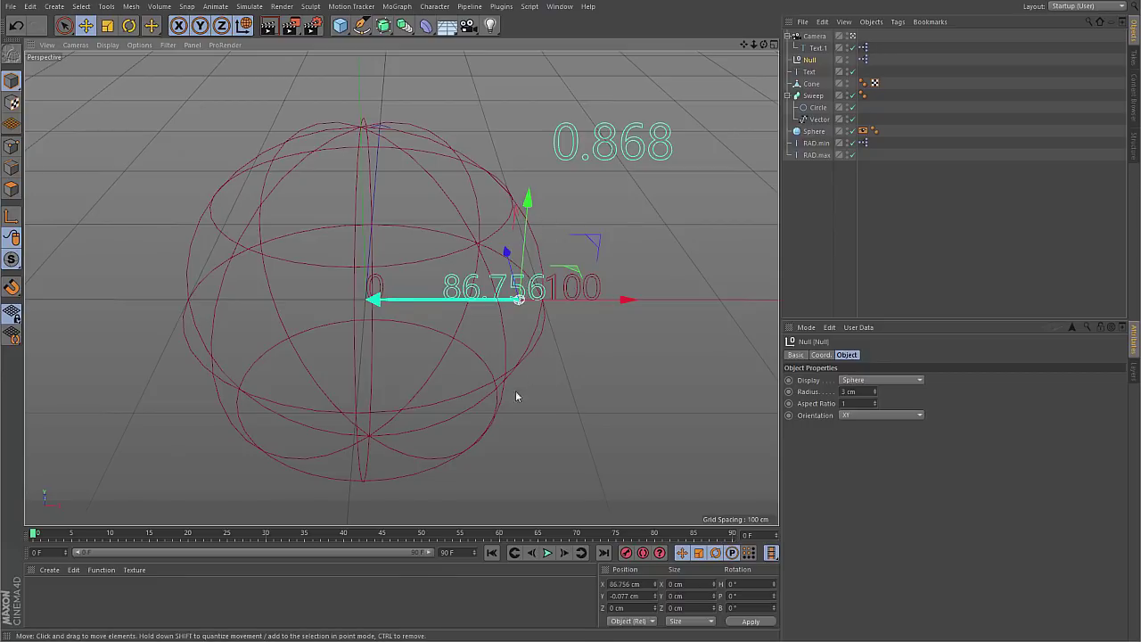
pyautogui.keyDown('alt'); pyautogui.moveTo(450, 373); pyautogui.dragTo(375, 301); pyautogui.keyUp('alt')
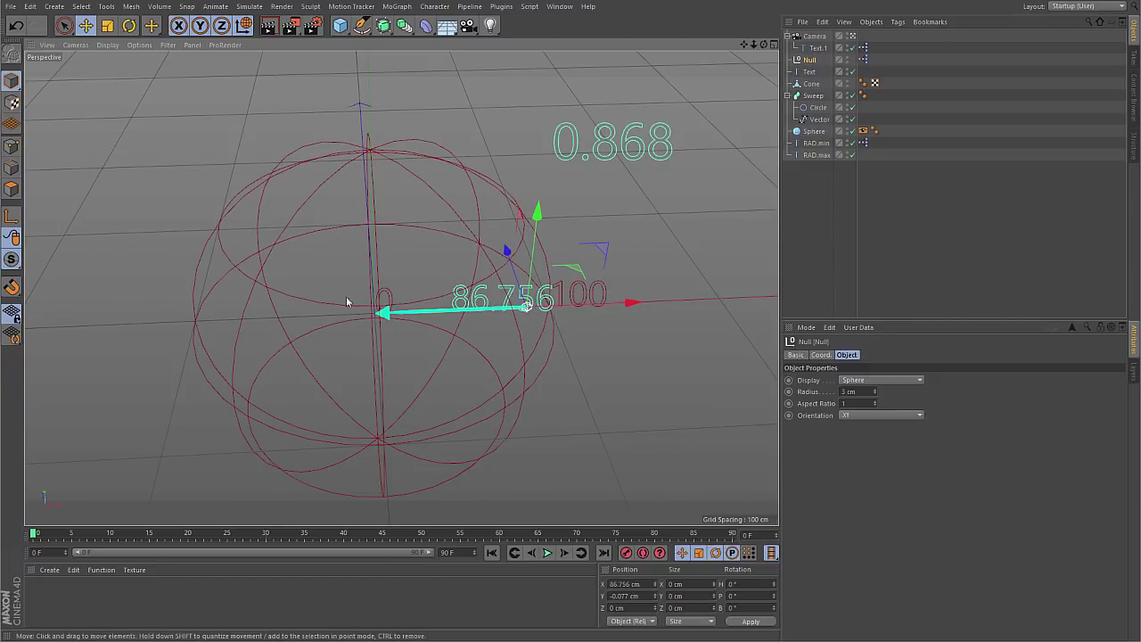
# Step: Enlarge the Sphere's radius to about 118 cm to watch the readout, then reset it to 100 cm
pyautogui.click(814, 131)
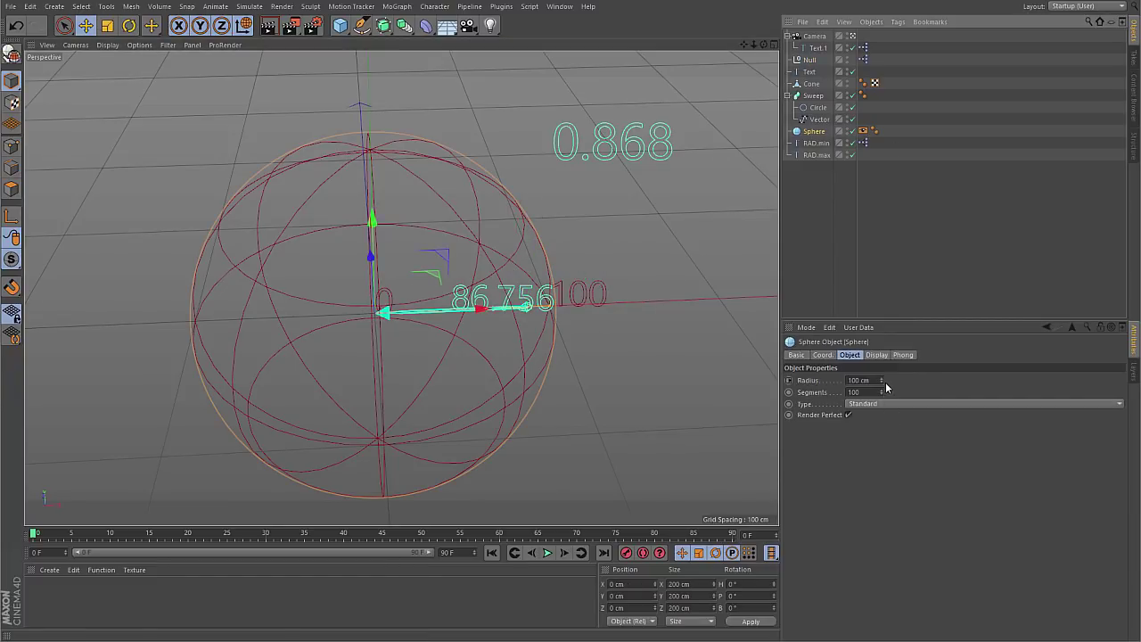
pyautogui.moveTo(881, 382); pyautogui.dragTo(886, 353)
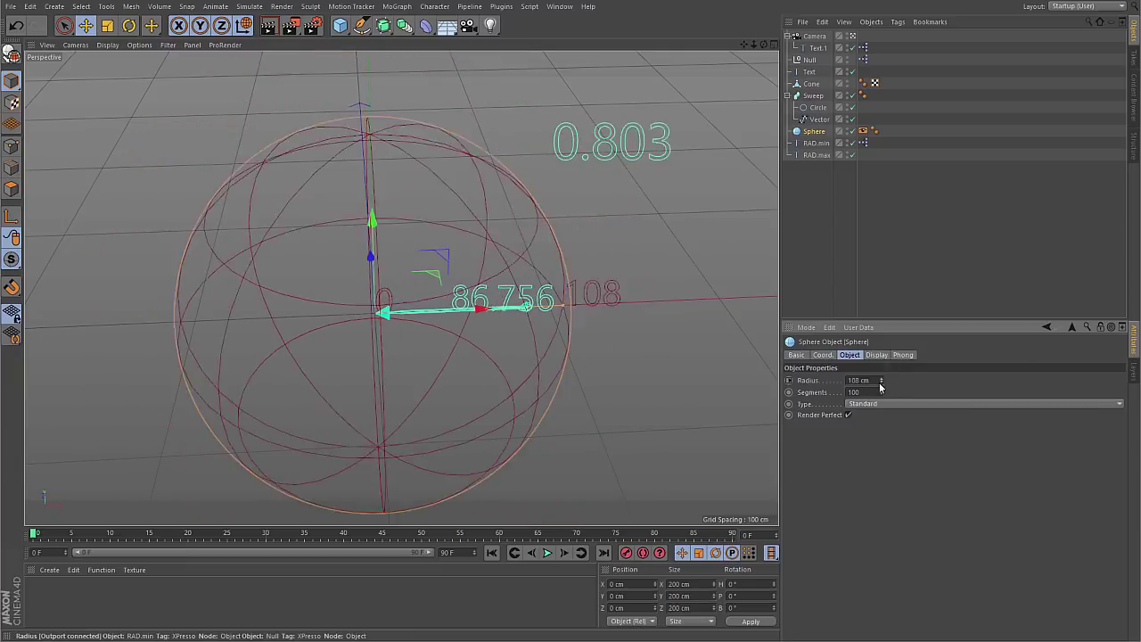
pyautogui.moveTo(879, 389); pyautogui.dragTo(879, 379)
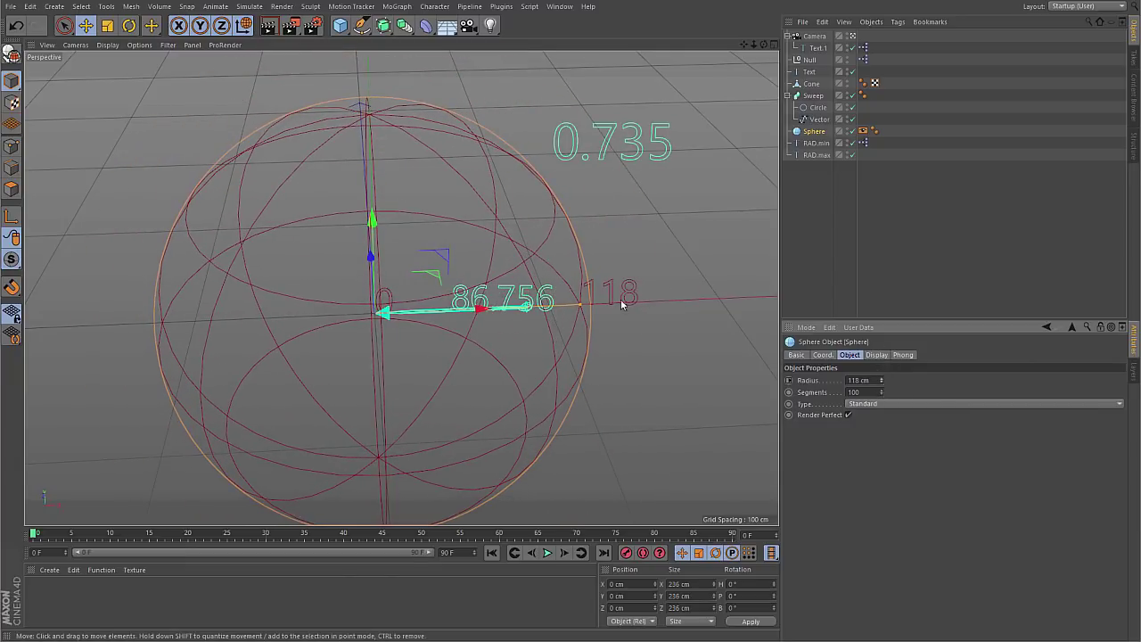
pyautogui.click(860, 379)
pyautogui.write('100')
pyautogui.press('Return')
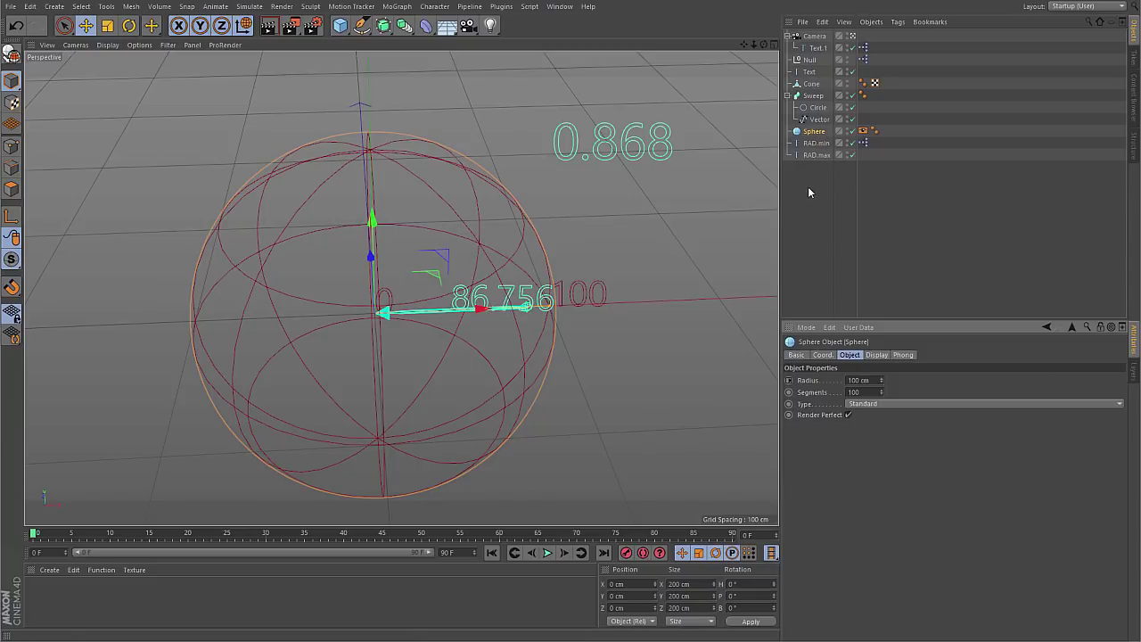
# Step: Slide the Null along X inside the sphere until the readouts show 68.98 and 0.69
pyautogui.click(810, 60)
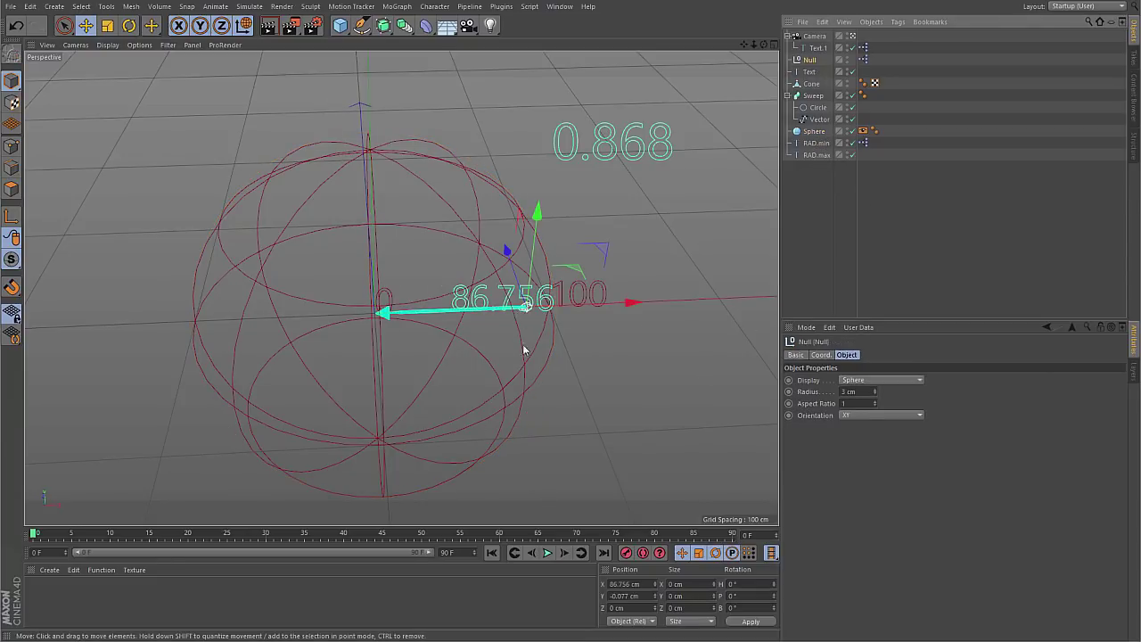
pyautogui.keyDown('alt'); pyautogui.moveTo(525, 371); pyautogui.dragTo(484, 294); pyautogui.keyUp('alt')
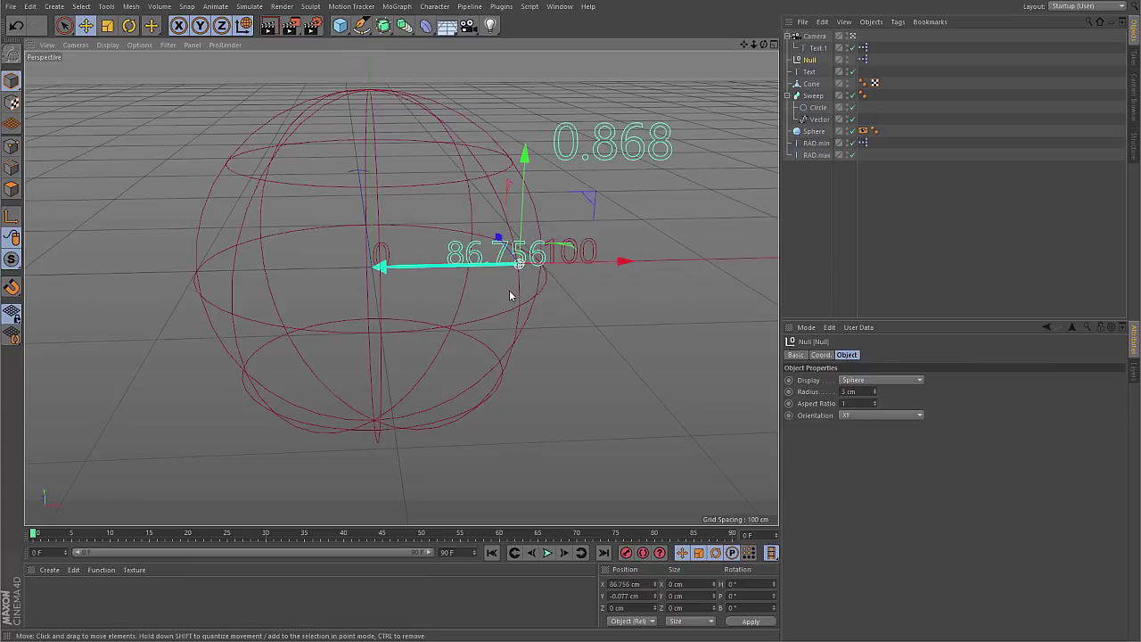
pyautogui.keyDown('alt'); pyautogui.moveTo(504, 306); pyautogui.dragTo(522, 324); pyautogui.keyUp('alt')
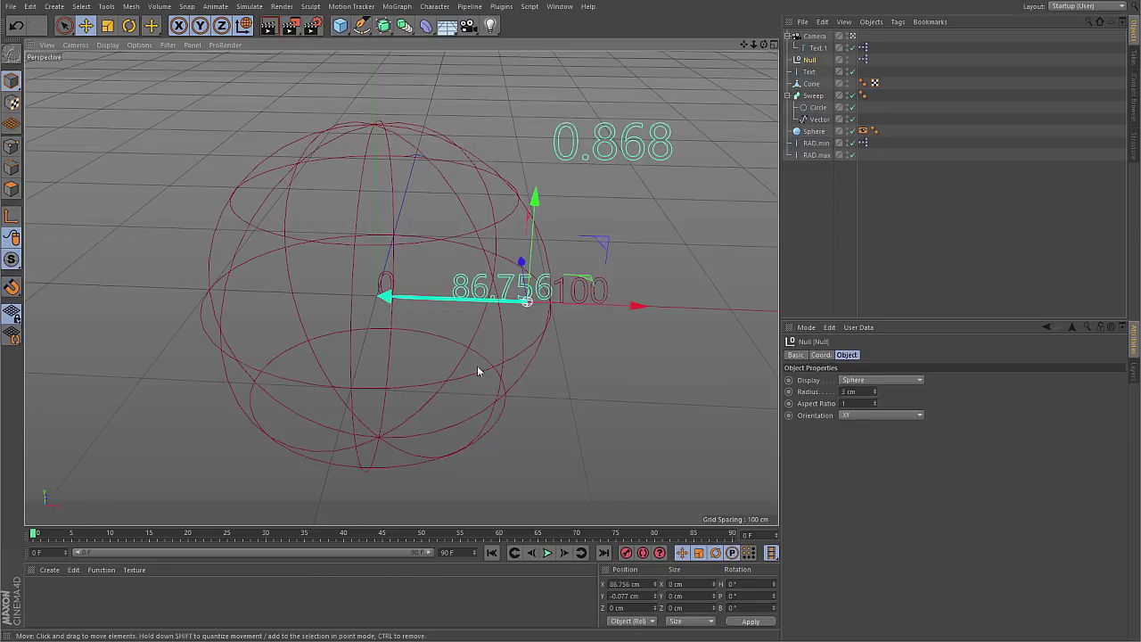
pyautogui.keyDown('alt'); pyautogui.moveTo(514, 350); pyautogui.dragTo(501, 322); pyautogui.keyUp('alt')
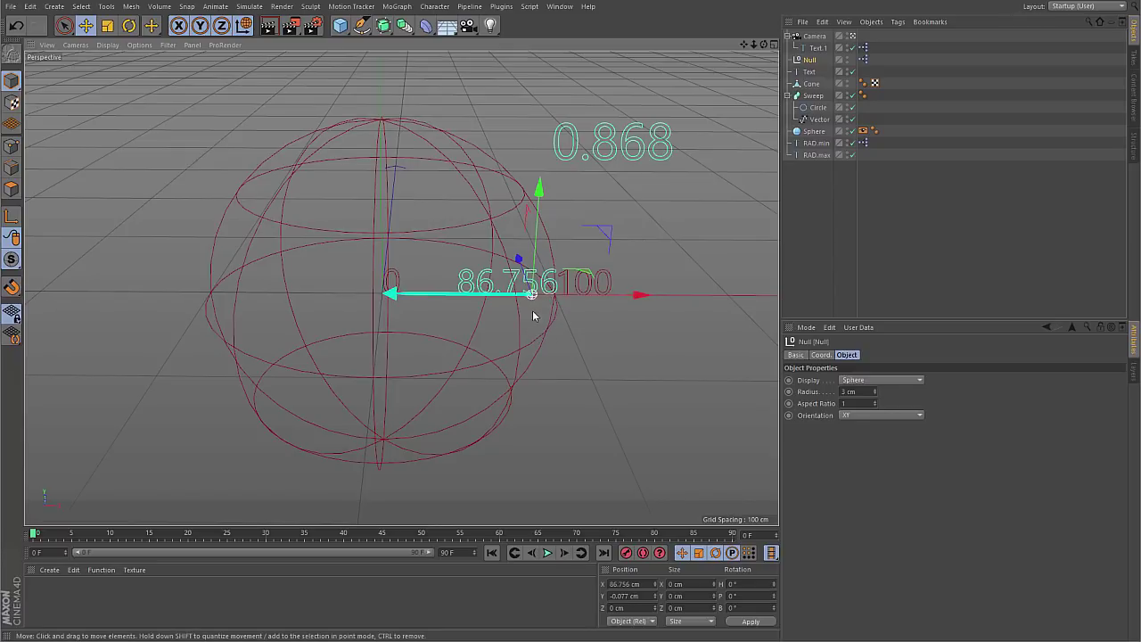
pyautogui.moveTo(638, 295); pyautogui.dragTo(501, 298)
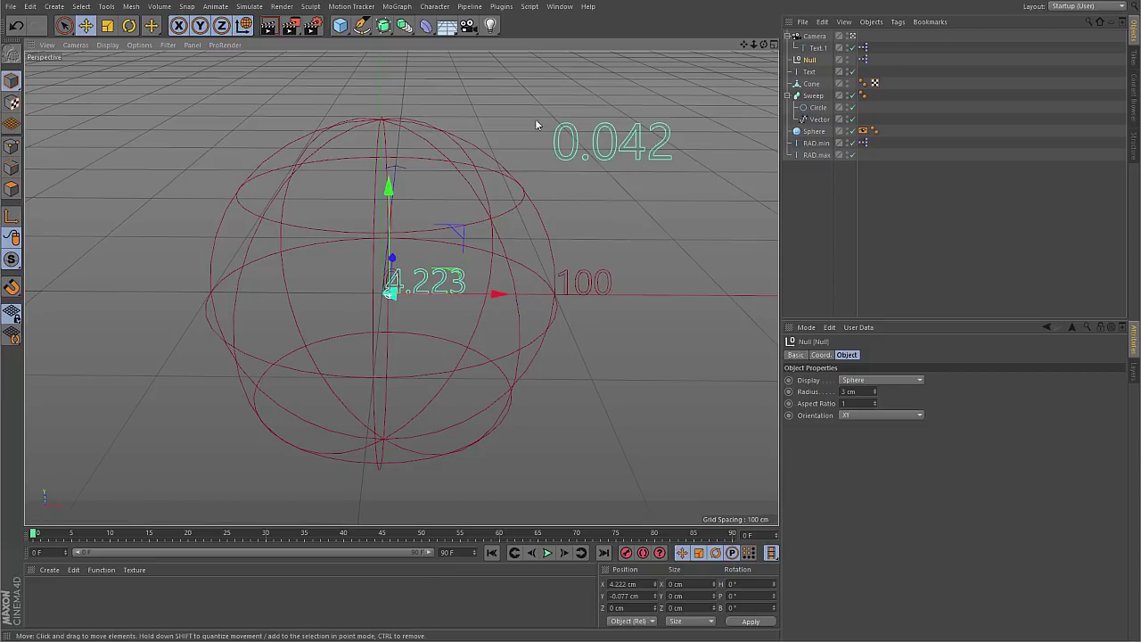
pyautogui.moveTo(496, 296); pyautogui.dragTo(738, 295)
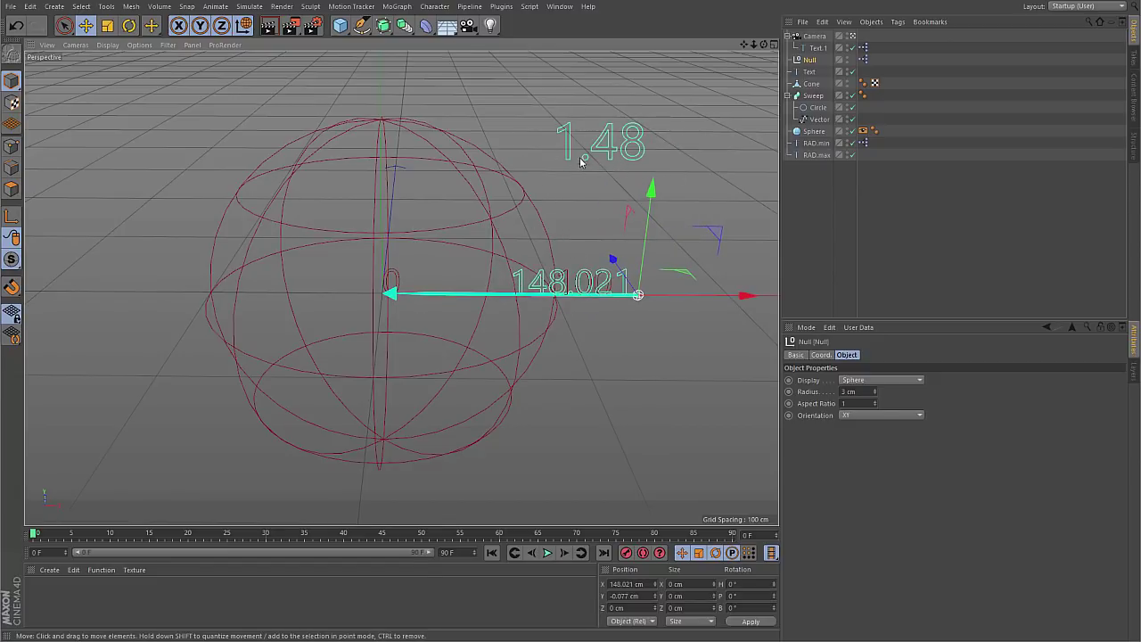
pyautogui.moveTo(760, 310); pyautogui.dragTo(475, 209)
pyautogui.keyDown('alt'); pyautogui.moveTo(464, 350); pyautogui.dragTo(531, 293); pyautogui.keyUp('alt')
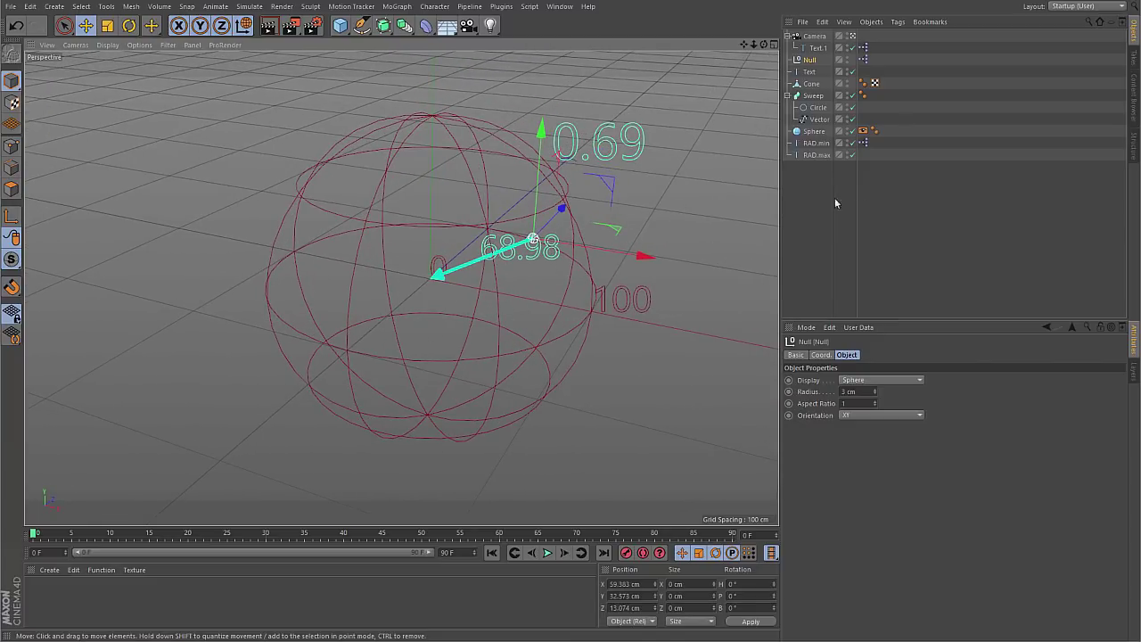
# Step: Select the Sphere and shift it slightly along X
pyautogui.click(814, 131)
pyautogui.moveTo(535, 298)
pyautogui.mouseDown()
pyautogui.moveTo(697, 330)
pyautogui.moveTo(443, 287)
pyautogui.moveTo(681, 331)
pyautogui.moveTo(453, 296)
pyautogui.moveTo(521, 304)
pyautogui.mouseUp()
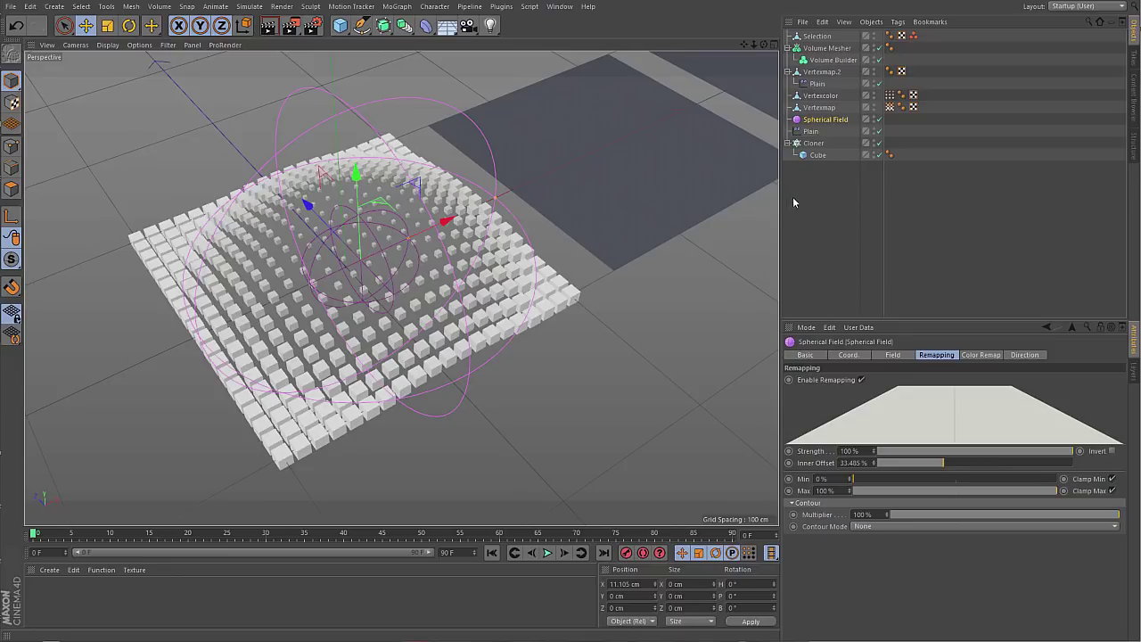
# Step: Slide the Spherical Field across the cube grid and back, settling near X 4.41 cm
pyautogui.moveTo(445, 220); pyautogui.dragTo(473, 221)
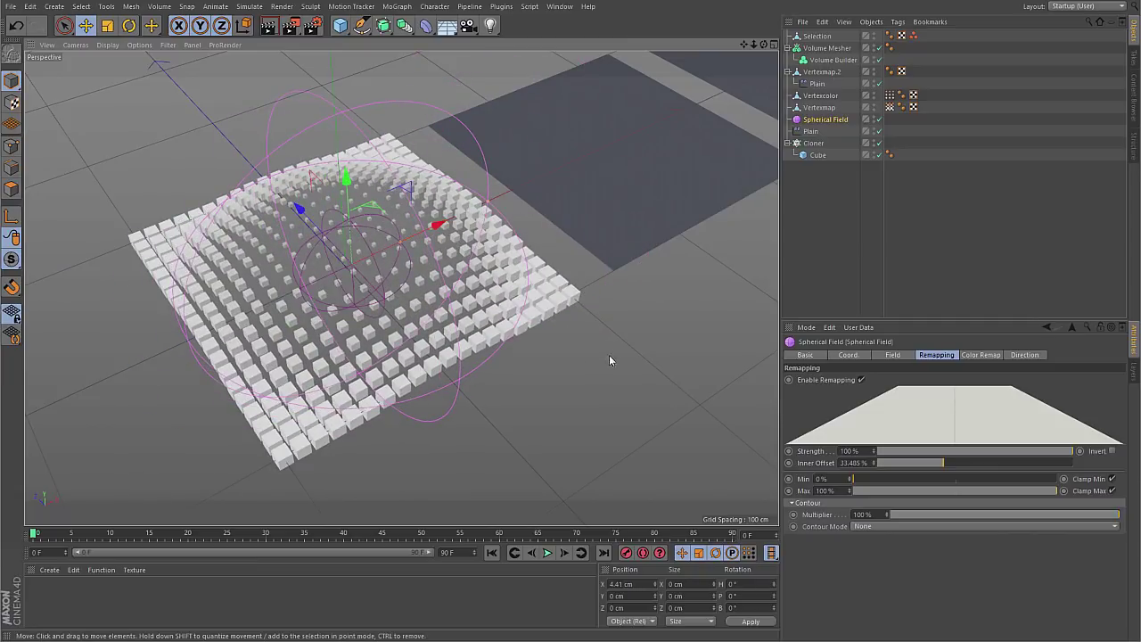
pyautogui.keyDown('alt'); pyautogui.moveTo(613, 350); pyautogui.dragTo(561, 288); pyautogui.keyUp('alt')
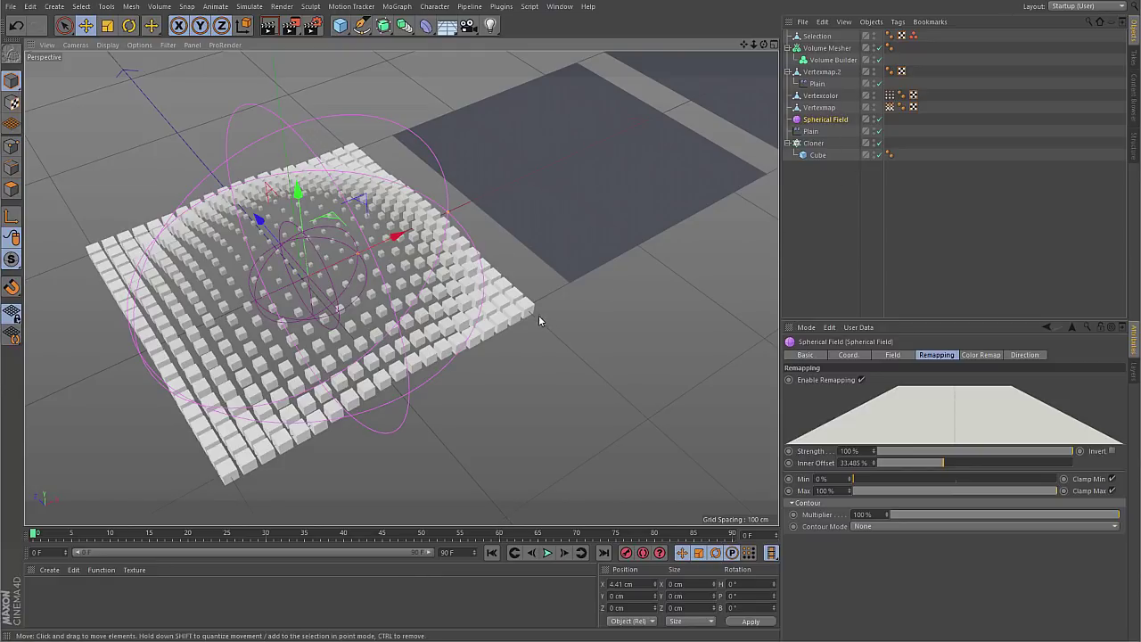
# Step: Move the Spherical Field onto the red vertex-map plane, ending at X 233.481 cm
pyautogui.click(889, 107)
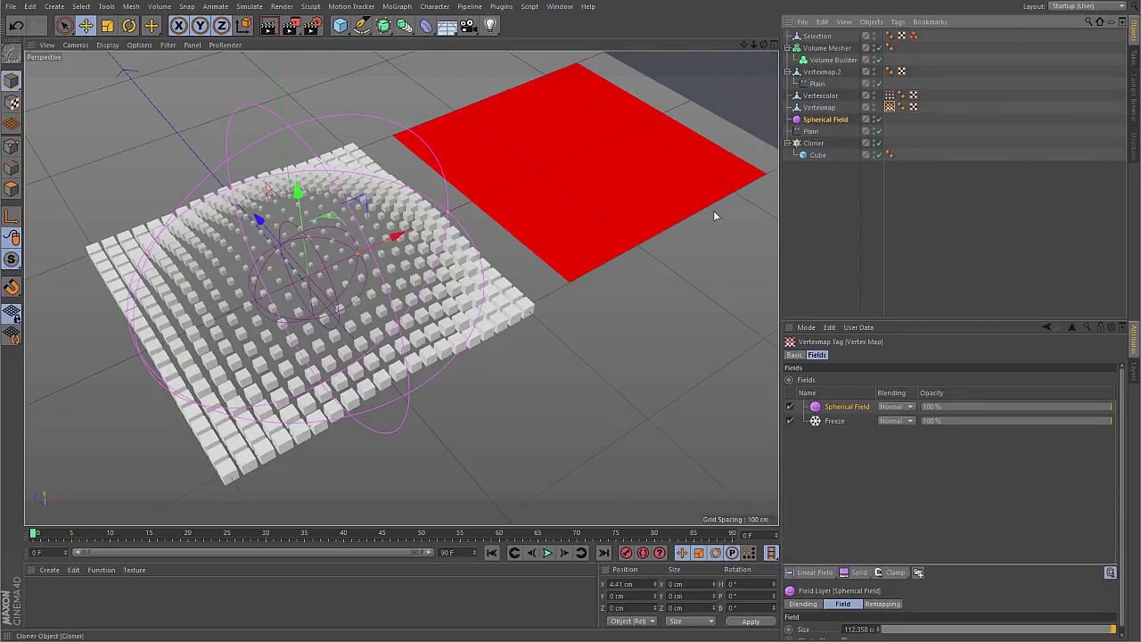
pyautogui.click(834, 119)
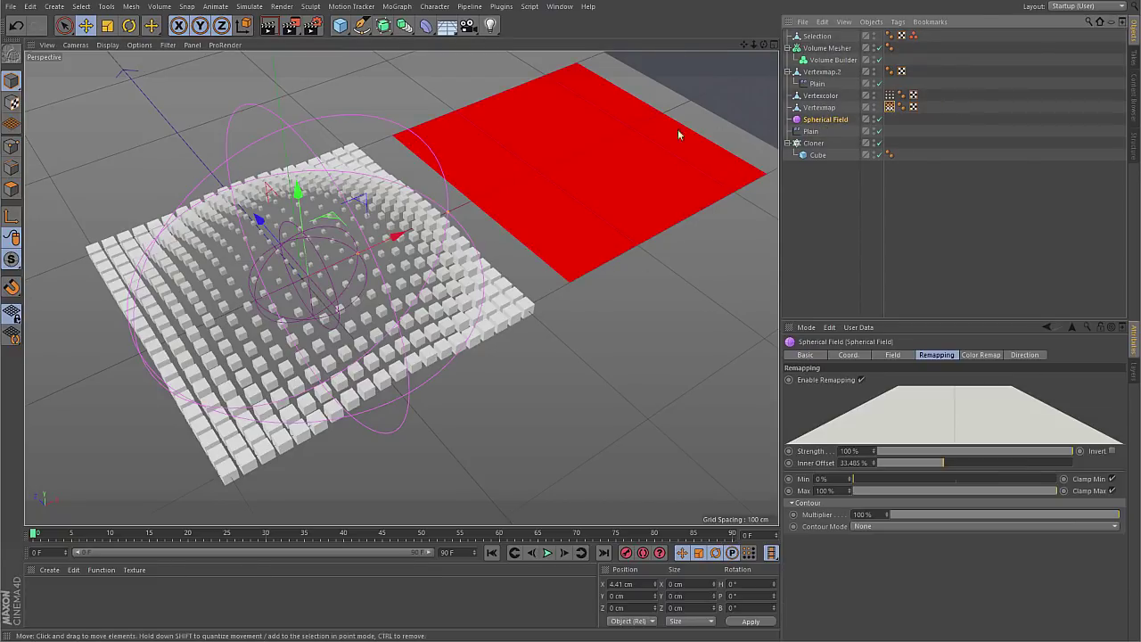
pyautogui.moveTo(397, 237); pyautogui.dragTo(641, 165)
pyautogui.keyDown('alt'); pyautogui.moveTo(642, 165); pyautogui.dragTo(564, 310, button='middle'); pyautogui.keyUp('alt')
pyautogui.click(889, 107)
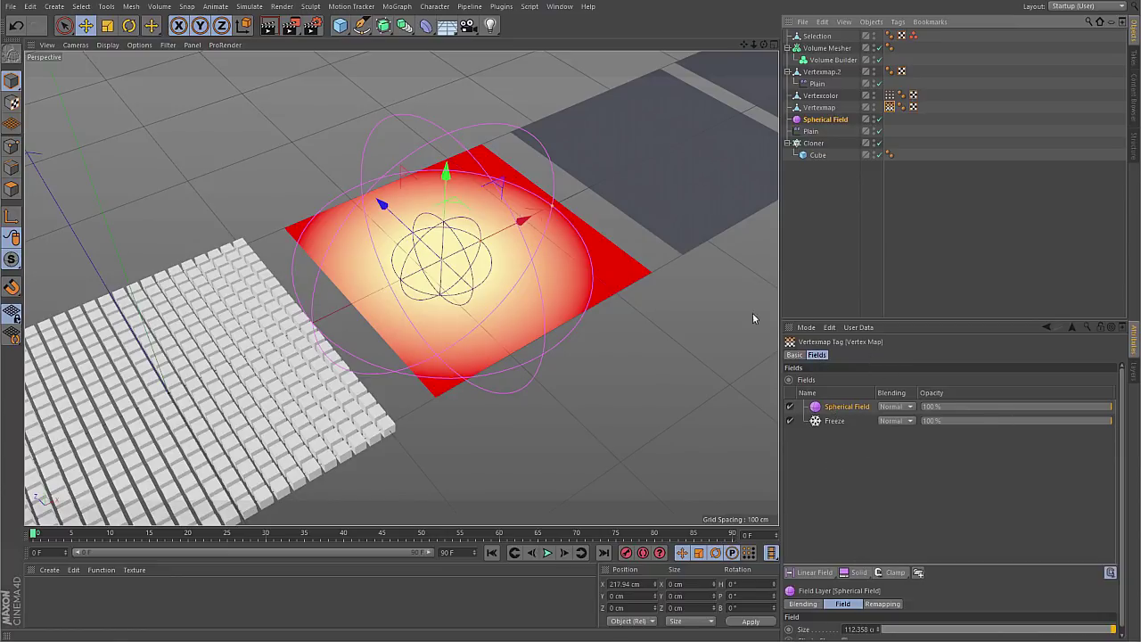
pyautogui.moveTo(522, 220); pyautogui.dragTo(544, 236)
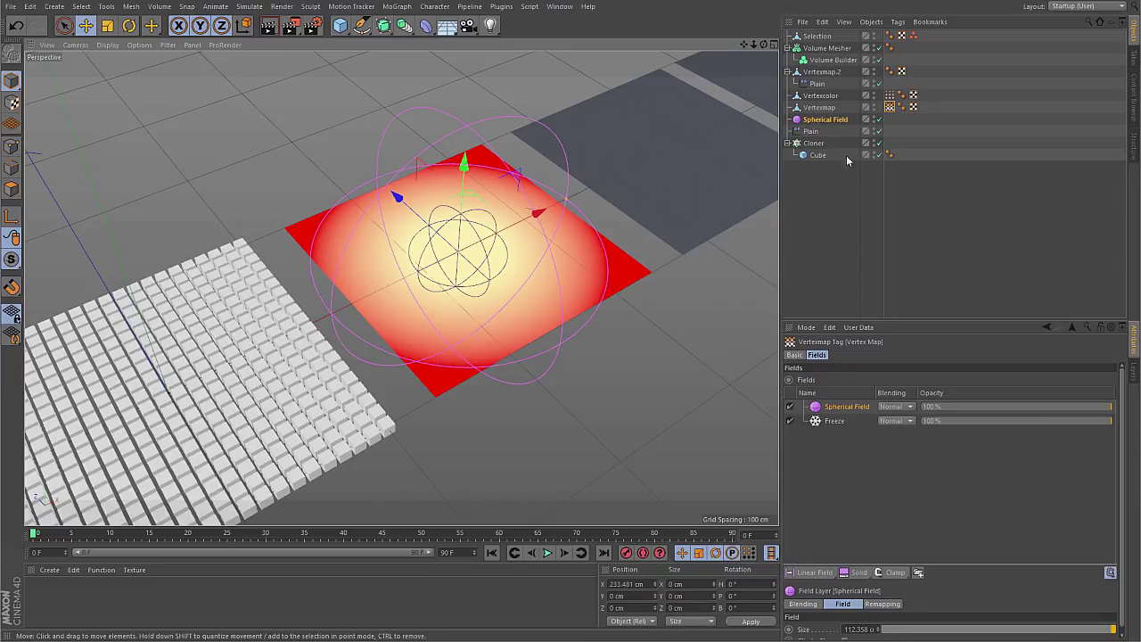
pyautogui.keyDown('alt'); pyautogui.moveTo(641, 223); pyautogui.dragTo(450, 294, button='middle'); pyautogui.keyUp('alt')
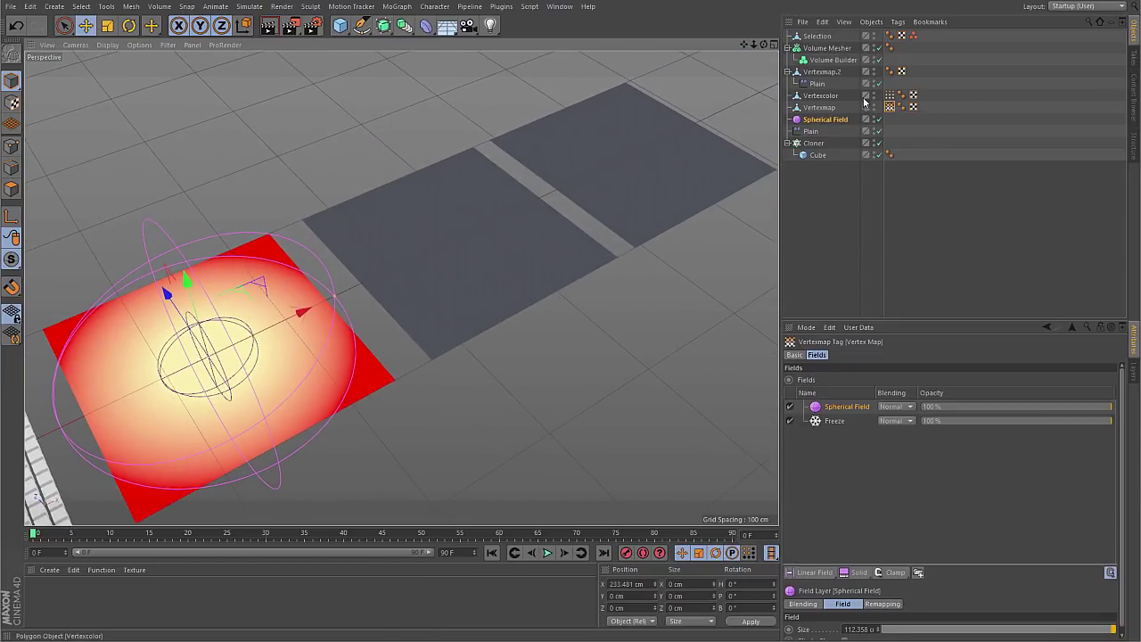
# Step: Show the Vertex Color tag's field layers and move the Spherical Field onto the black plane at X 470.695 cm
pyautogui.click(889, 96)
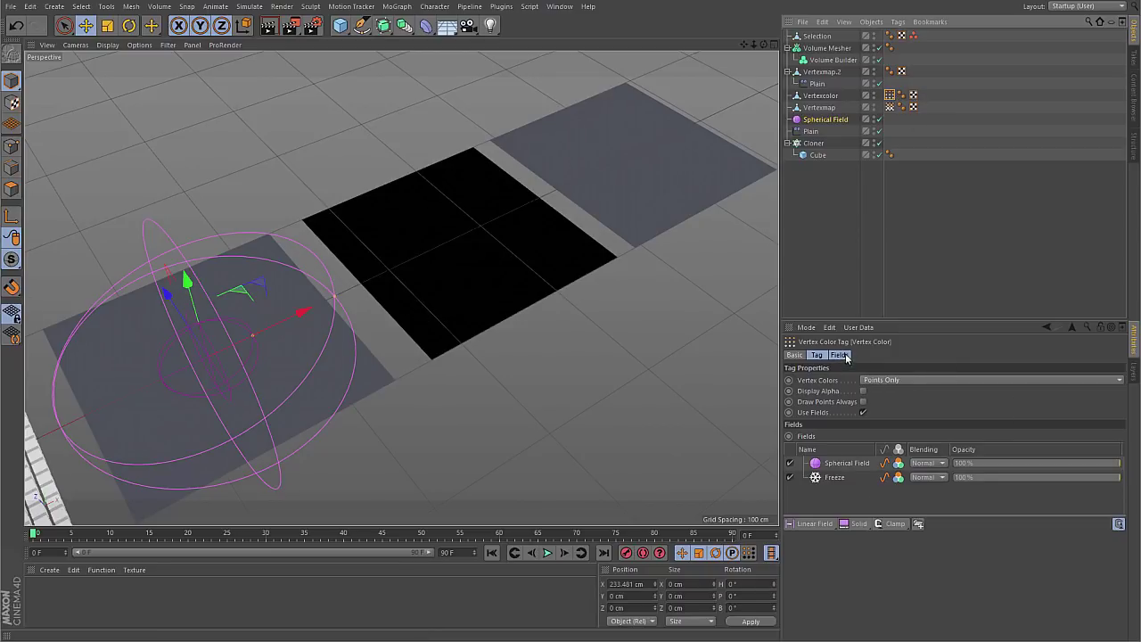
pyautogui.moveTo(303, 314); pyautogui.dragTo(541, 205)
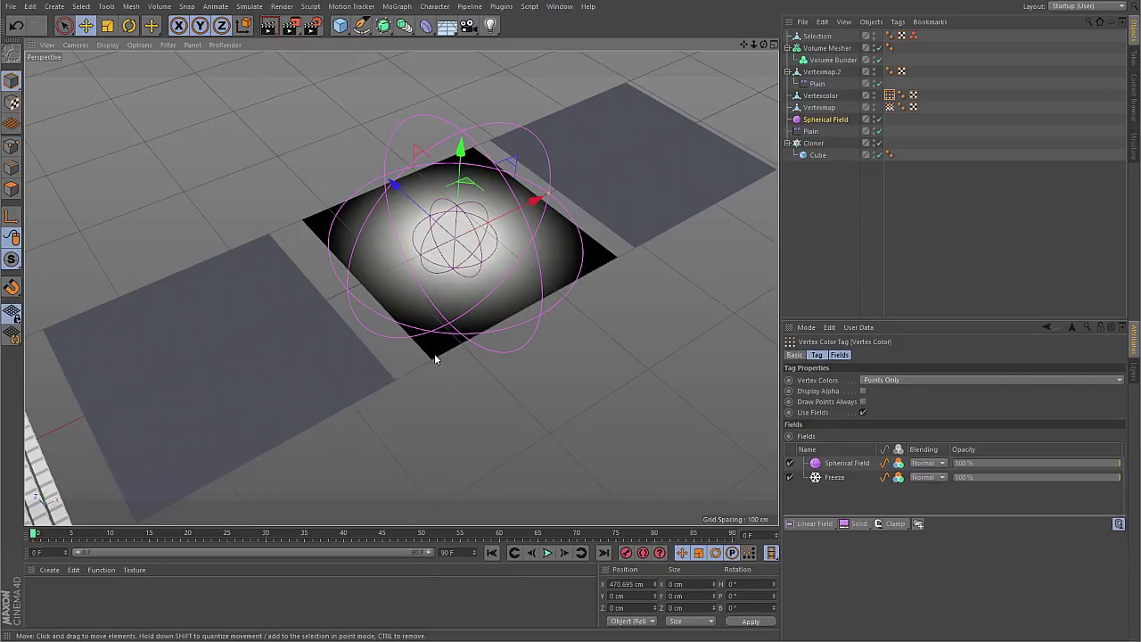
# Step: Move the Spherical Field right onto the Volume Mesher plane at X 932.935 cm, forming a solid sphere
pyautogui.keyDown('alt'); pyautogui.moveTo(471, 269); pyautogui.dragTo(351, 312, button='middle'); pyautogui.keyUp('alt')
pyautogui.moveTo(349, 292); pyautogui.dragTo(543, 210)
pyautogui.keyDown('alt'); pyautogui.moveTo(560, 258); pyautogui.dragTo(481, 254); pyautogui.keyUp('alt')
pyautogui.scroll(3, 494, 234)
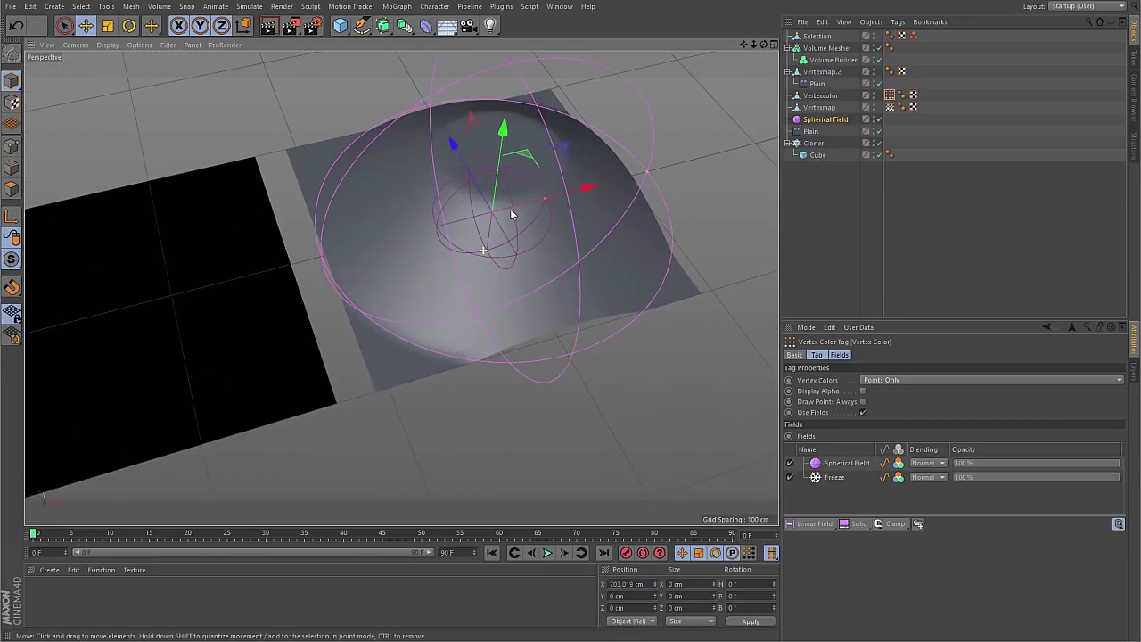
pyautogui.keyDown('alt'); pyautogui.moveTo(510, 214); pyautogui.dragTo(479, 285); pyautogui.keyUp('alt')
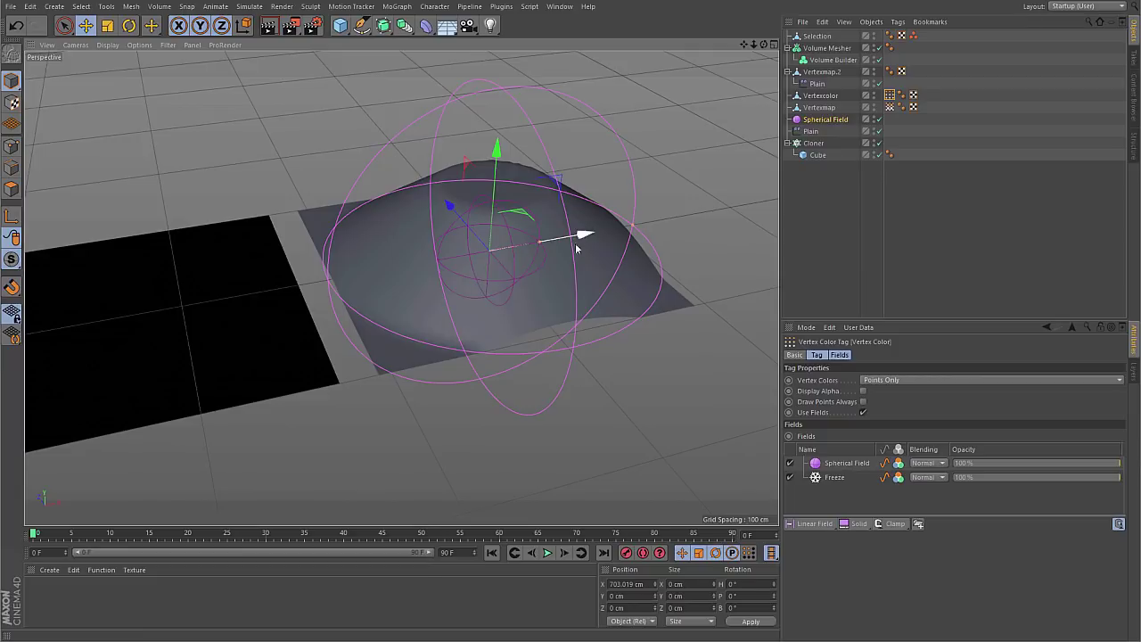
pyautogui.moveTo(587, 241); pyautogui.dragTo(503, 347)
pyautogui.scroll(10, 503, 346)
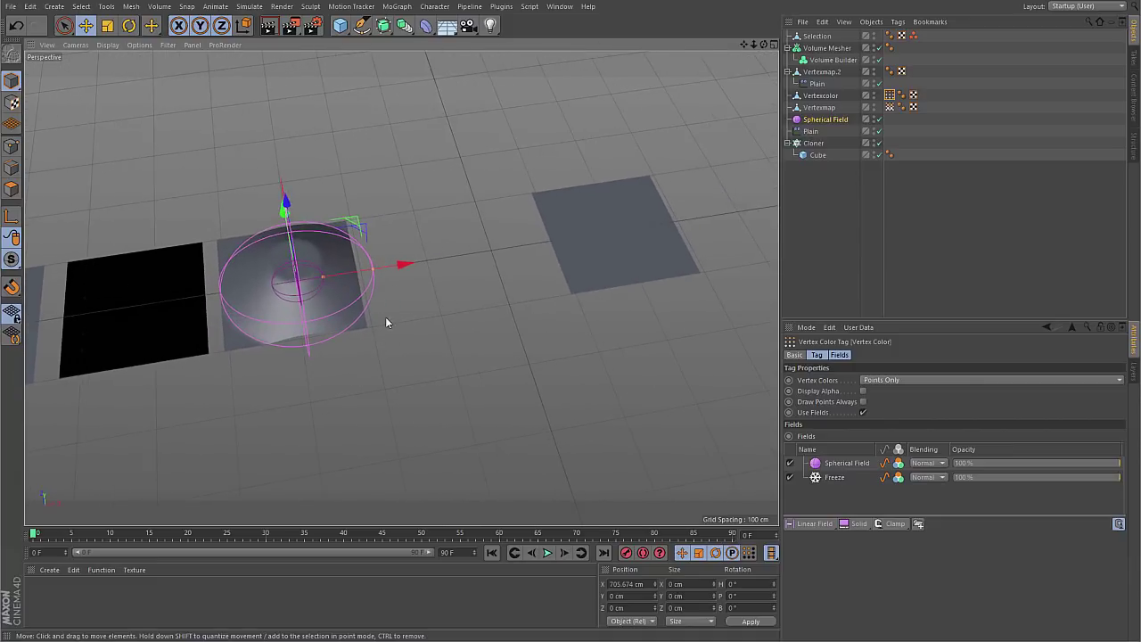
pyautogui.keyDown('alt'); pyautogui.moveTo(361, 292); pyautogui.dragTo(344, 257, button='middle'); pyautogui.keyUp('alt')
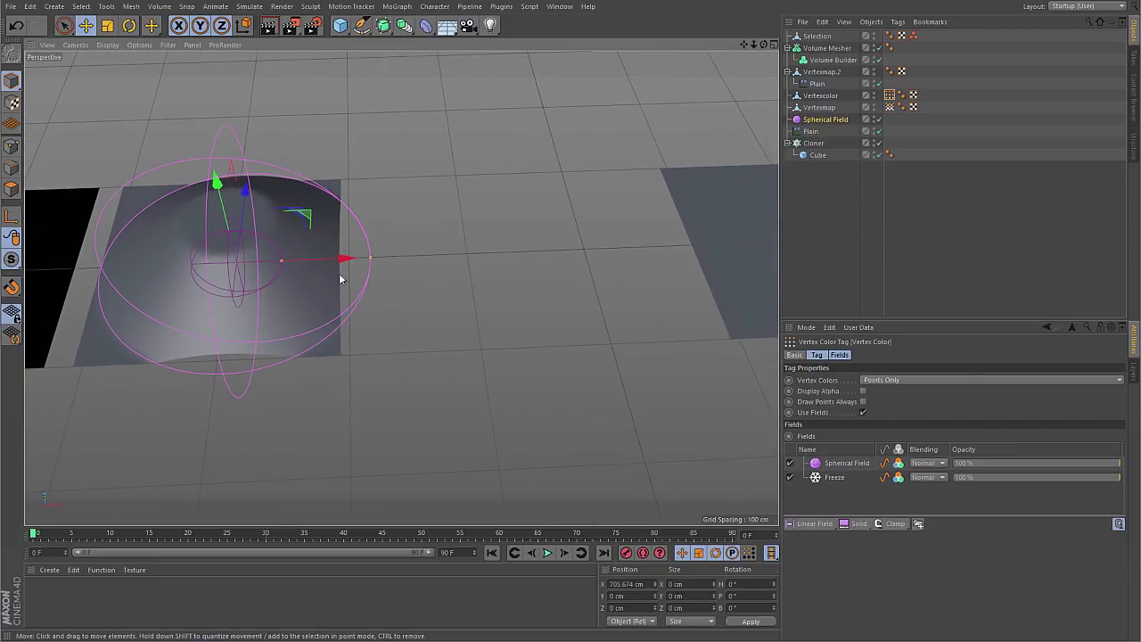
pyautogui.moveTo(344, 258); pyautogui.dragTo(611, 247)
# Step: Inspect the Volume Builder, then slide the Spherical Field right along X to about 1204 cm over the next plane
pyautogui.click(832, 60)
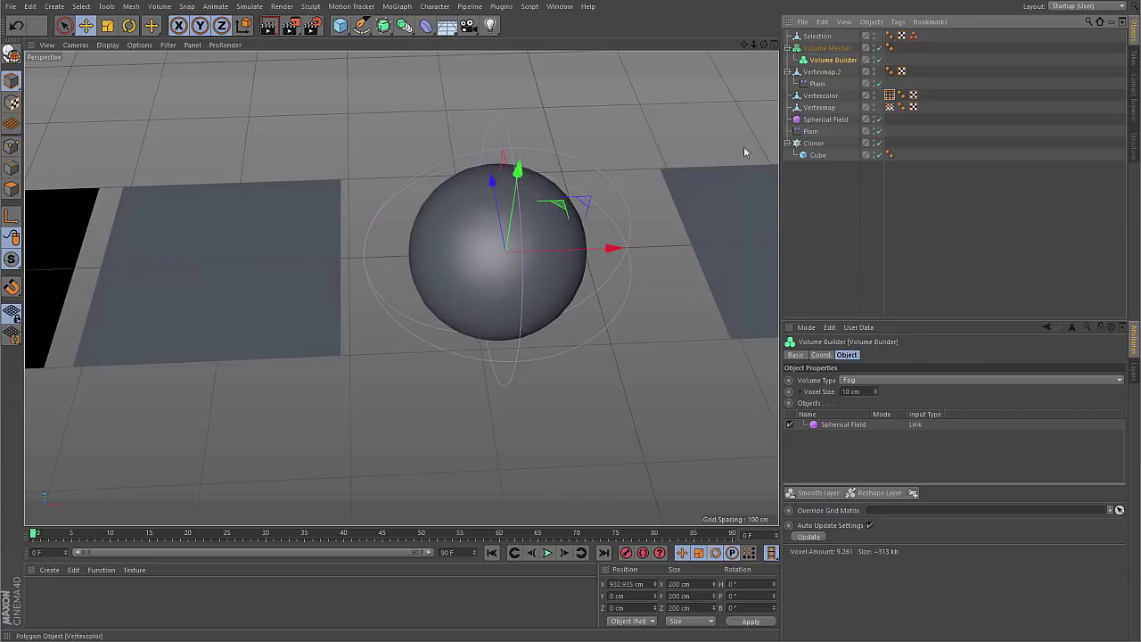
pyautogui.moveTo(611, 249)
pyautogui.mouseDown()
pyautogui.moveTo(524, 250)
pyautogui.moveTo(601, 248)
pyautogui.mouseUp()
pyautogui.click(614, 226)
pyautogui.moveTo(525, 246); pyautogui.dragTo(336, 259)
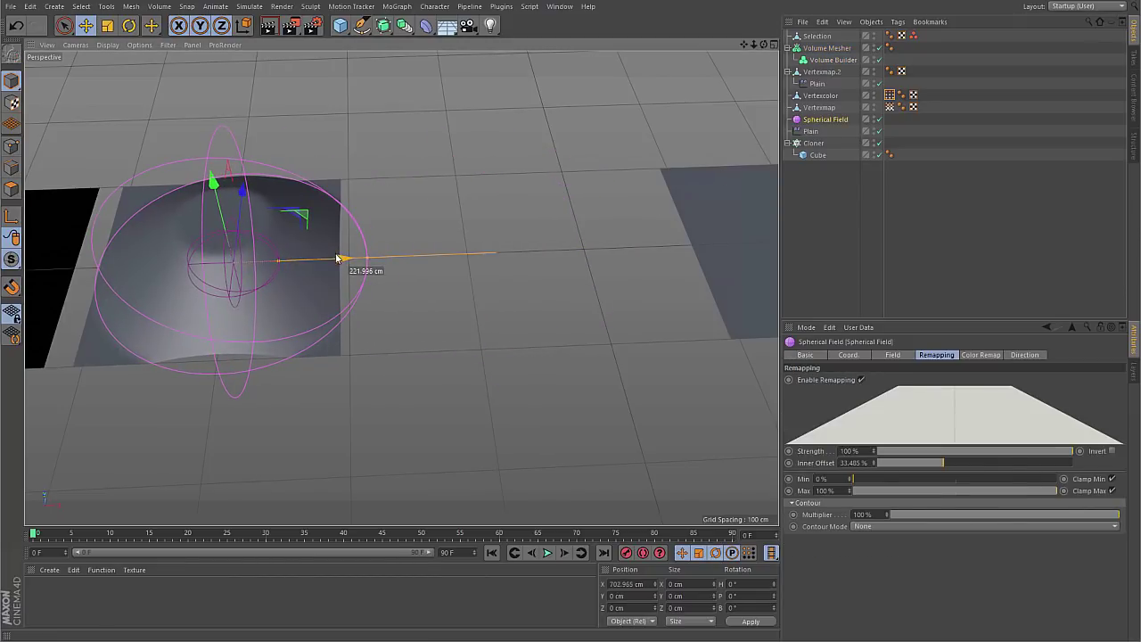
pyautogui.moveTo(337, 259); pyautogui.dragTo(599, 250)
pyautogui.keyDown('alt'); pyautogui.moveTo(713, 326); pyautogui.dragTo(316, 365, button='middle'); pyautogui.keyUp('alt')
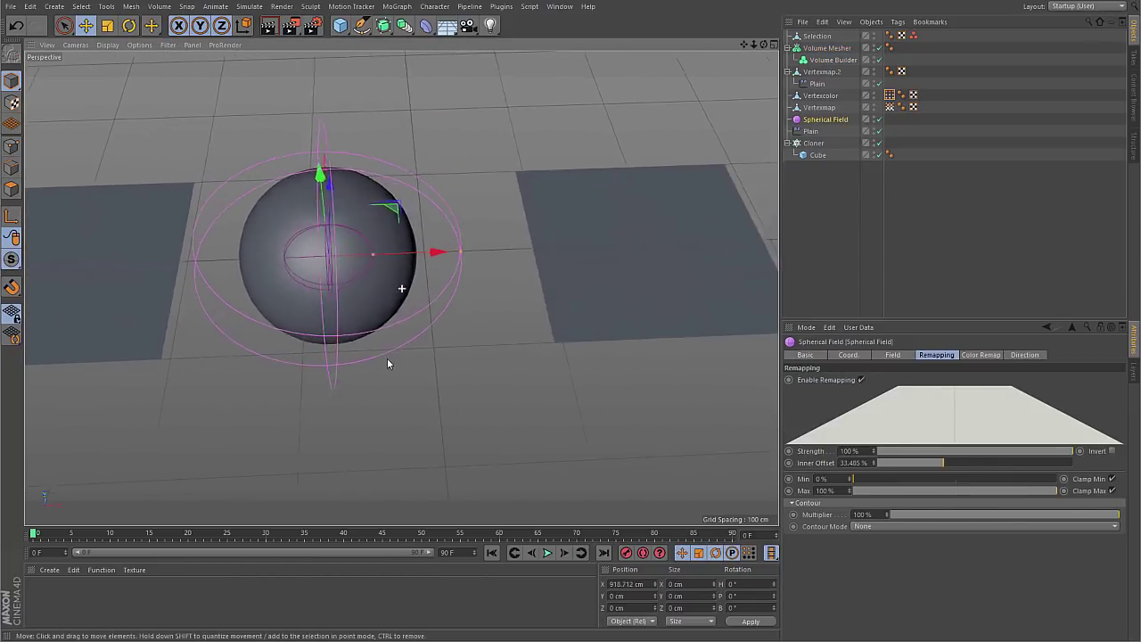
pyautogui.moveTo(331, 276); pyautogui.dragTo(667, 283)
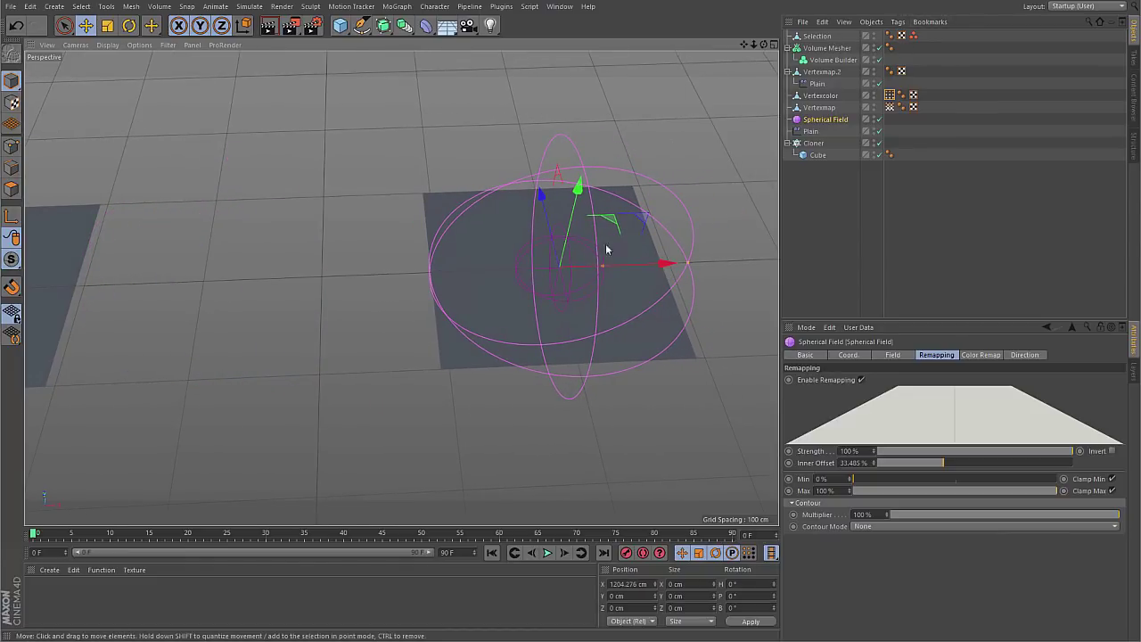
# Step: Show the Point Selection tag's round patch from the Spherical Field at 49% Tolerance, then zoom out over the planes
pyautogui.click(913, 35)
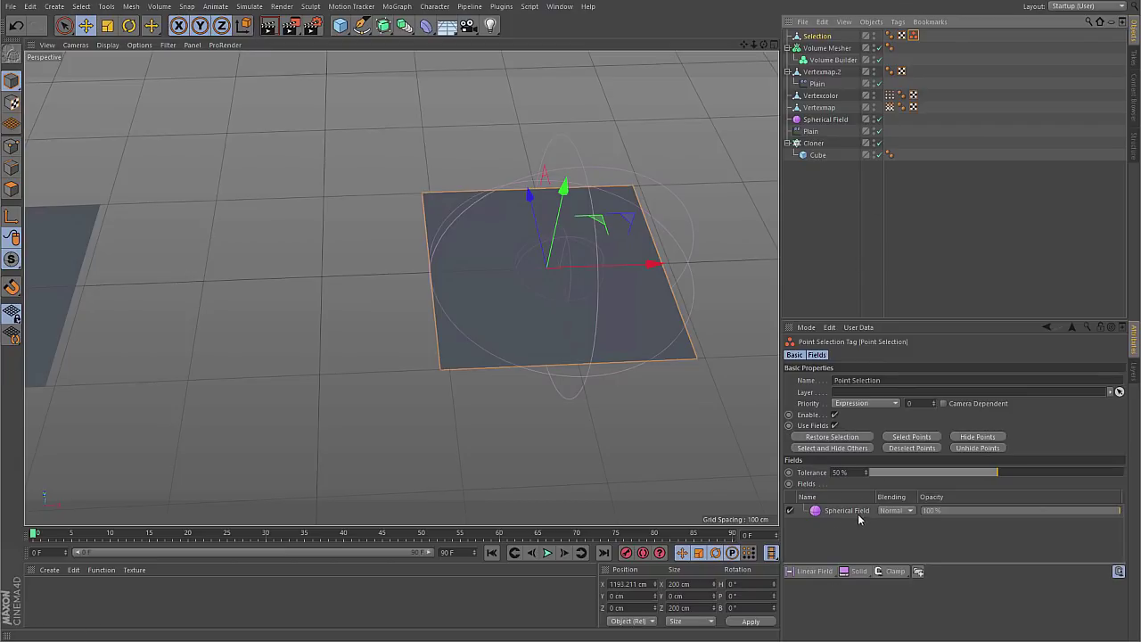
pyautogui.click(915, 38)
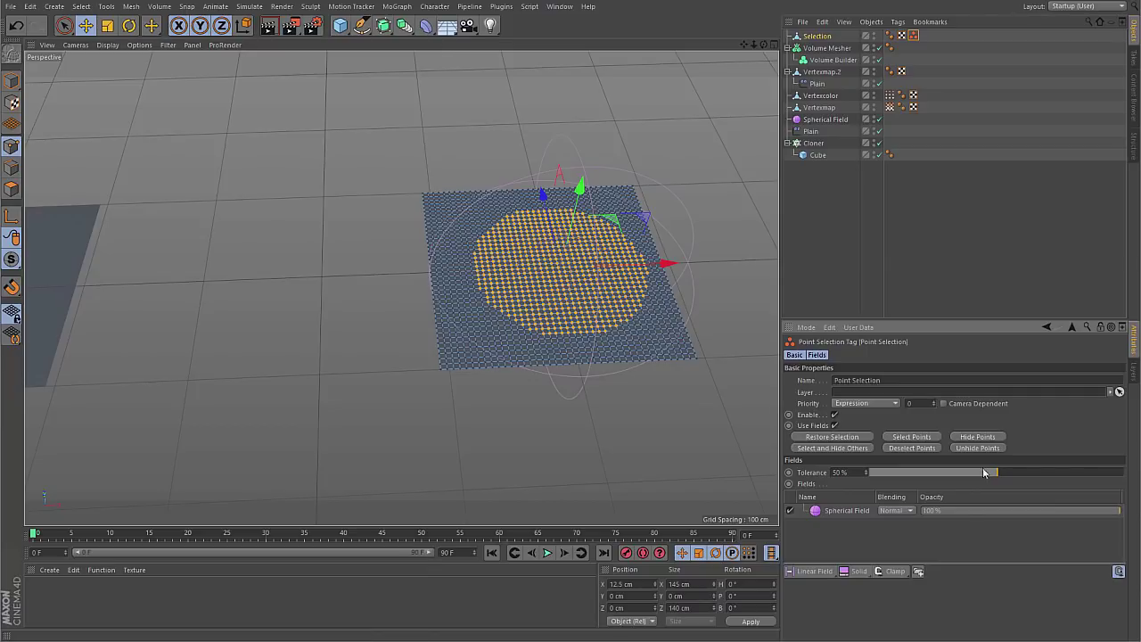
pyautogui.moveTo(971, 478); pyautogui.dragTo(999, 487)
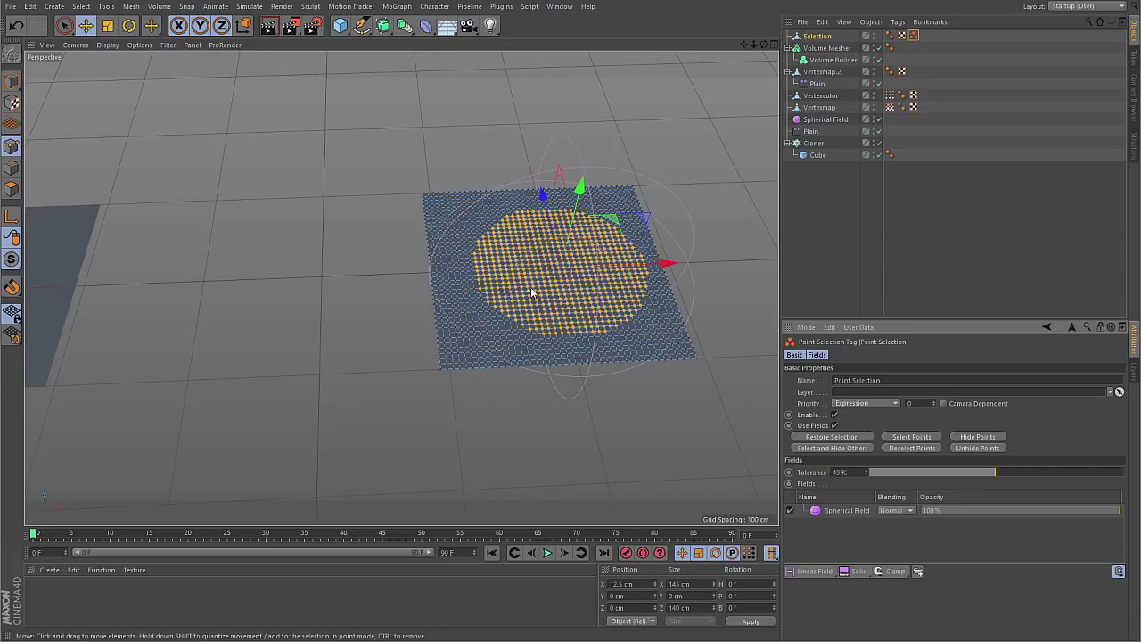
pyautogui.scroll(-5, 523, 299)
pyautogui.keyDown('alt'); pyautogui.moveTo(408, 347); pyautogui.dragTo(487, 315, button='middle'); pyautogui.keyUp('alt')
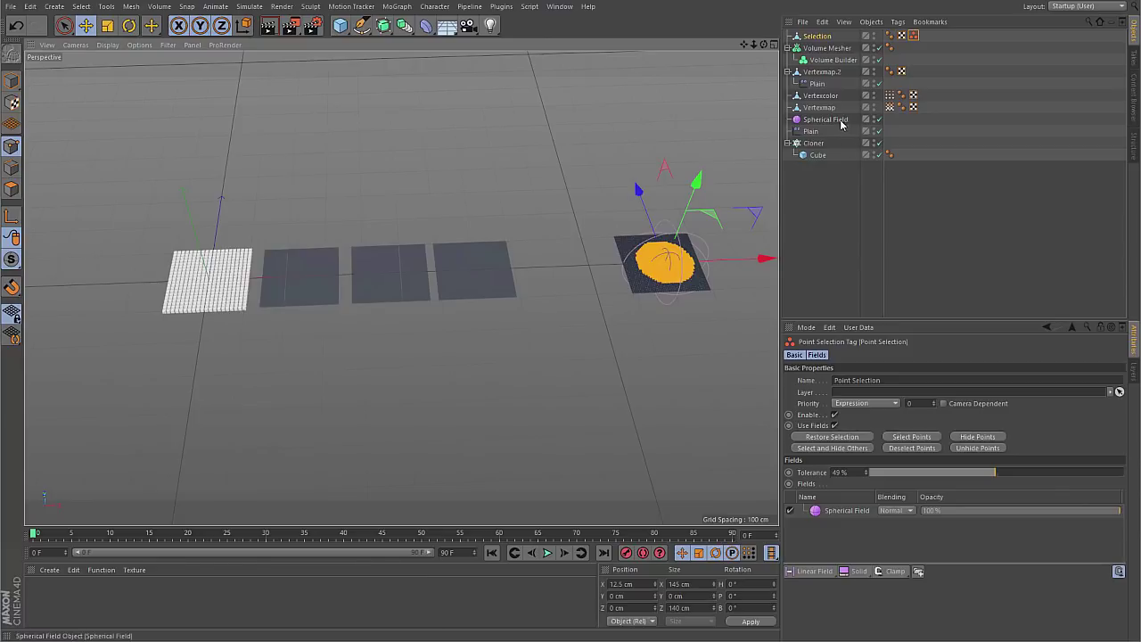
# Step: Move the Spherical Field back left between the planes and orbit so the row runs diagonally
pyautogui.click(838, 121)
pyautogui.moveTo(764, 258); pyautogui.dragTo(670, 262)
pyautogui.keyDown('alt'); pyautogui.moveTo(580, 334); pyautogui.dragTo(489, 344, button='middle'); pyautogui.keyUp('alt')
pyautogui.scroll(3, 398, 346)
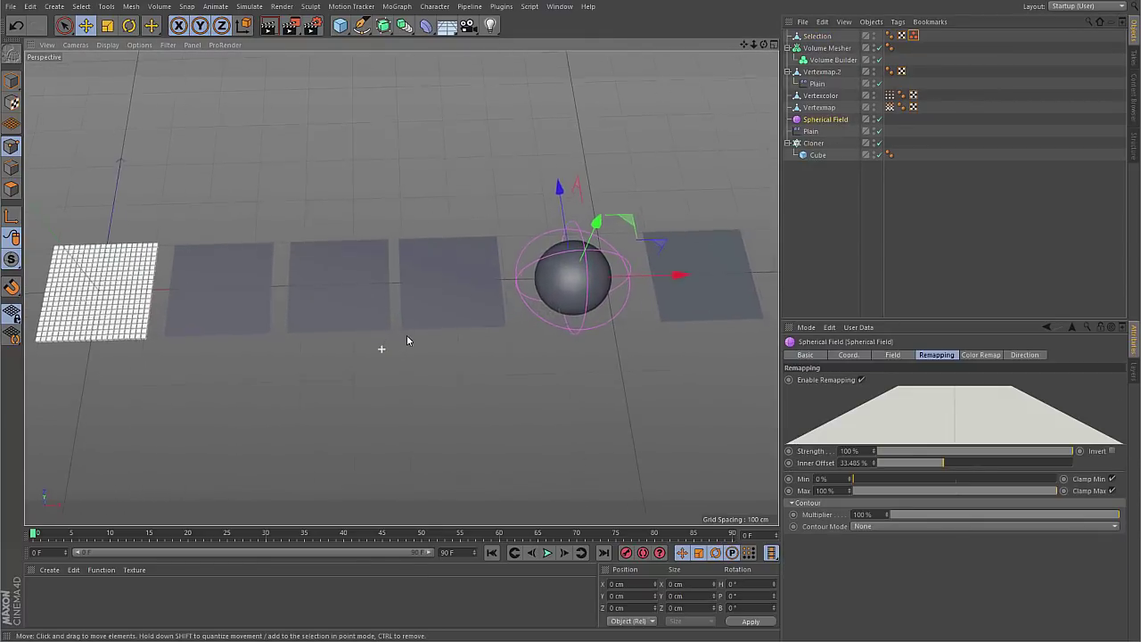
pyautogui.keyDown('alt'); pyautogui.moveTo(405, 340); pyautogui.dragTo(417, 306); pyautogui.keyUp('alt')
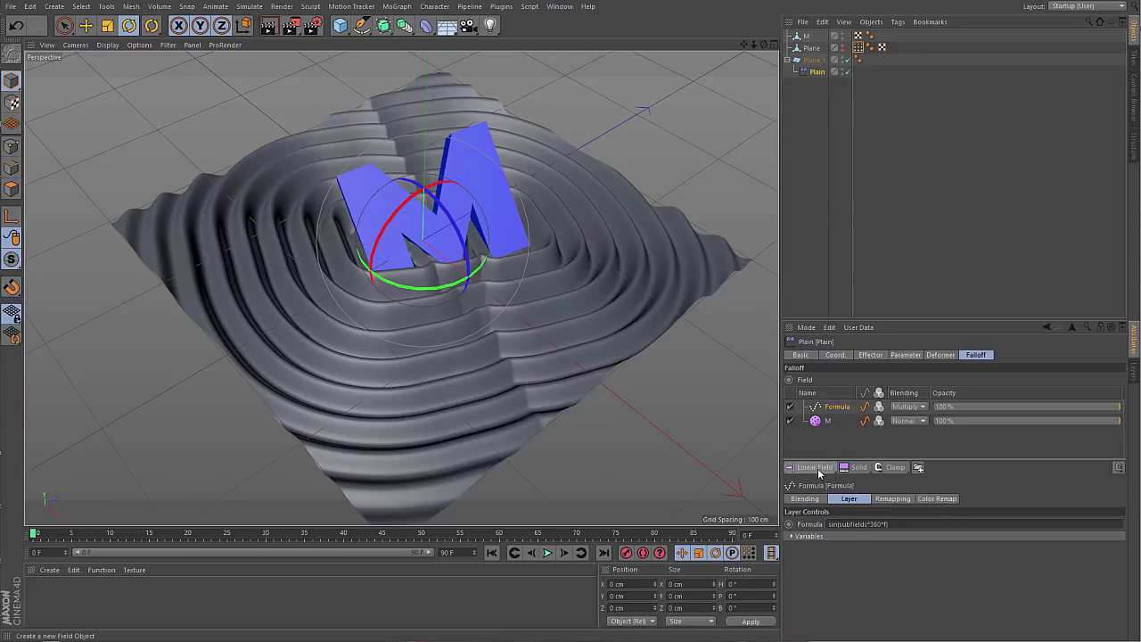
pyautogui.click(817, 469)
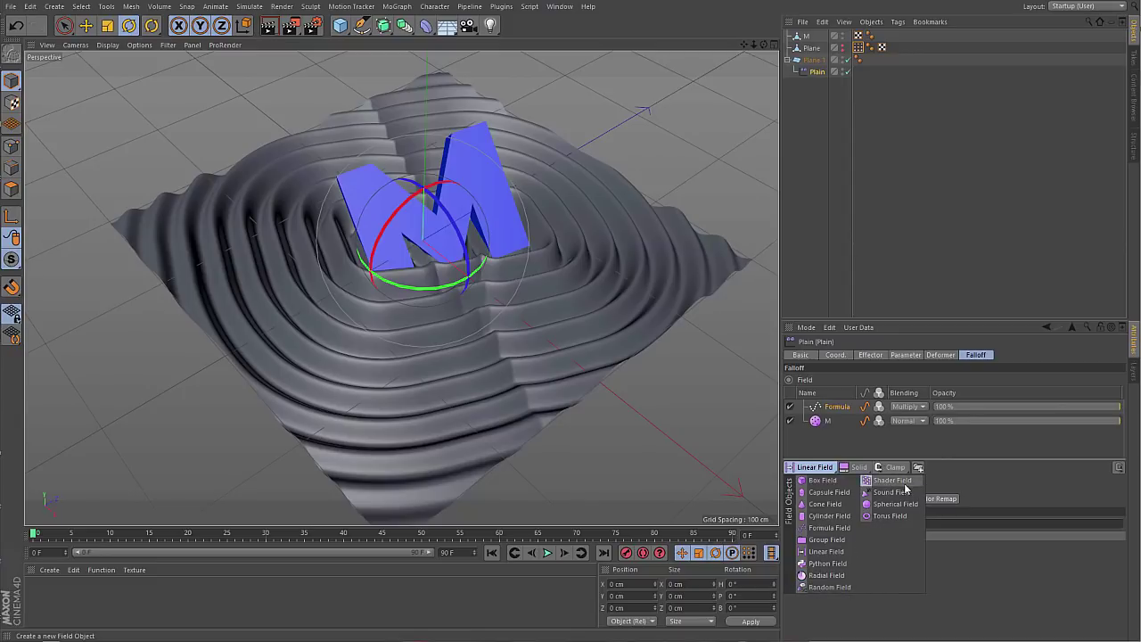
pyautogui.click(966, 558)
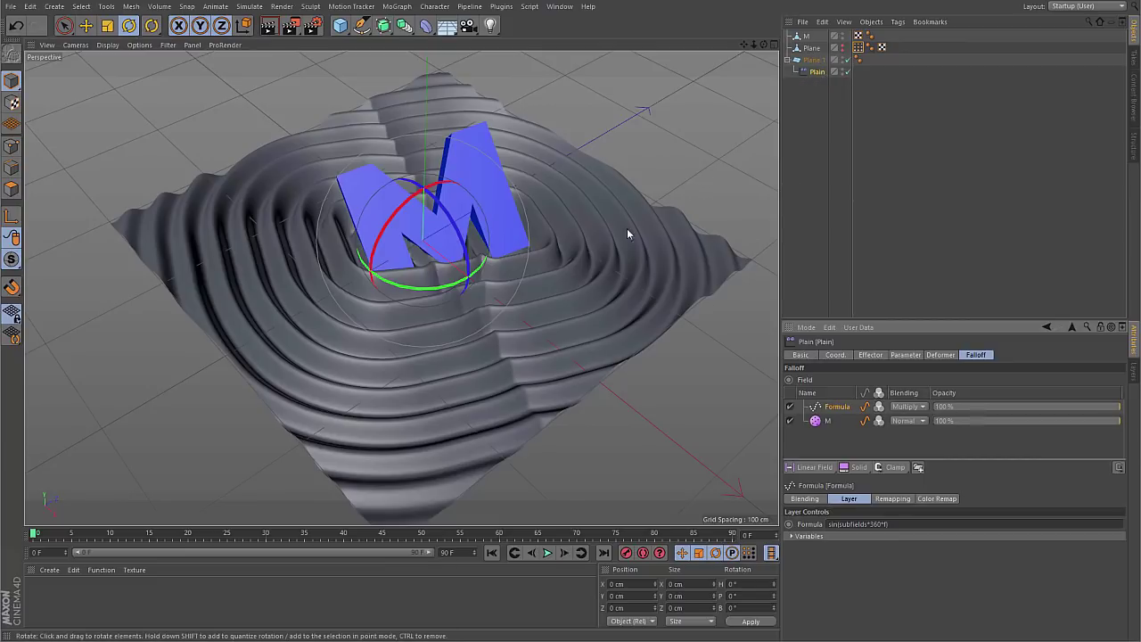
# Step: Delete the M layer from the plane's Vertex Color fields and hide the rippled plane
pyautogui.click(857, 48)
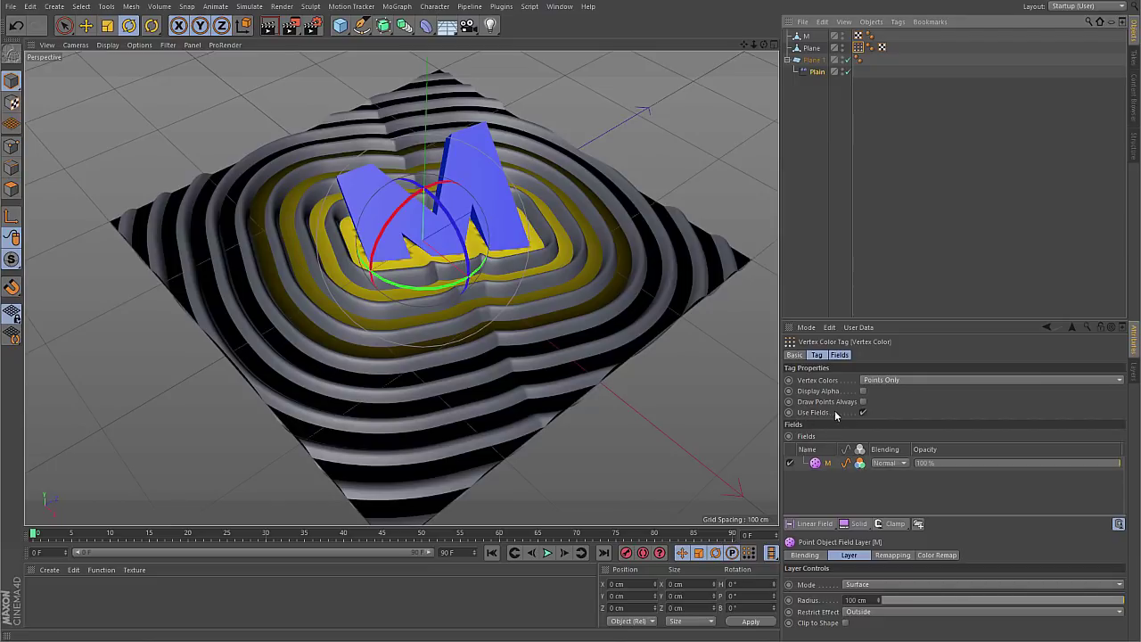
pyautogui.click(840, 355)
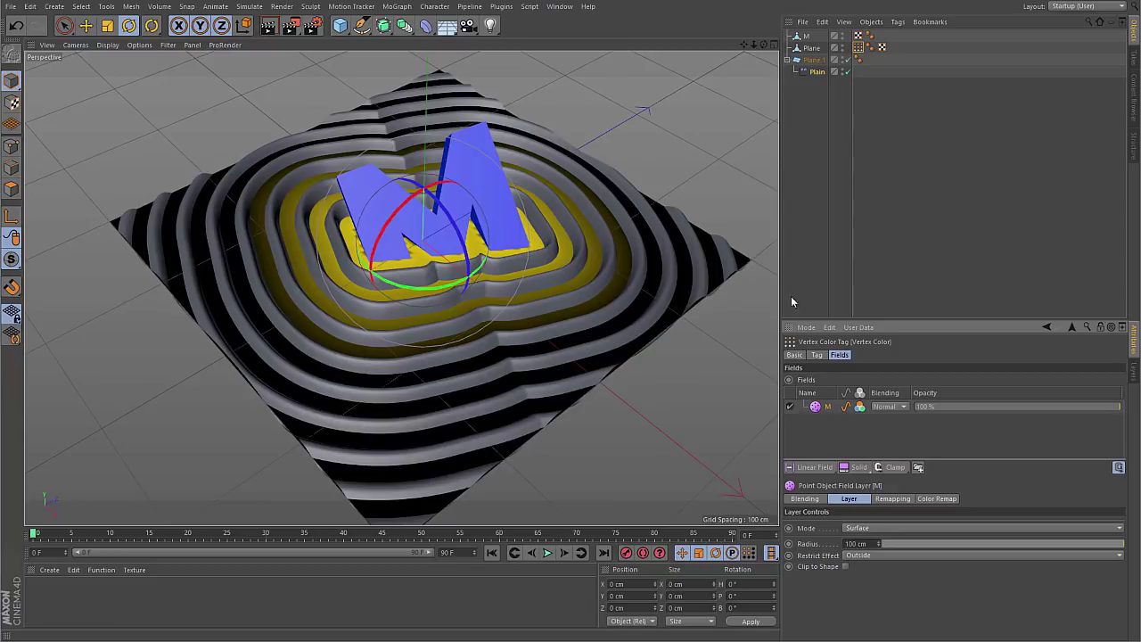
pyautogui.click(806, 36)
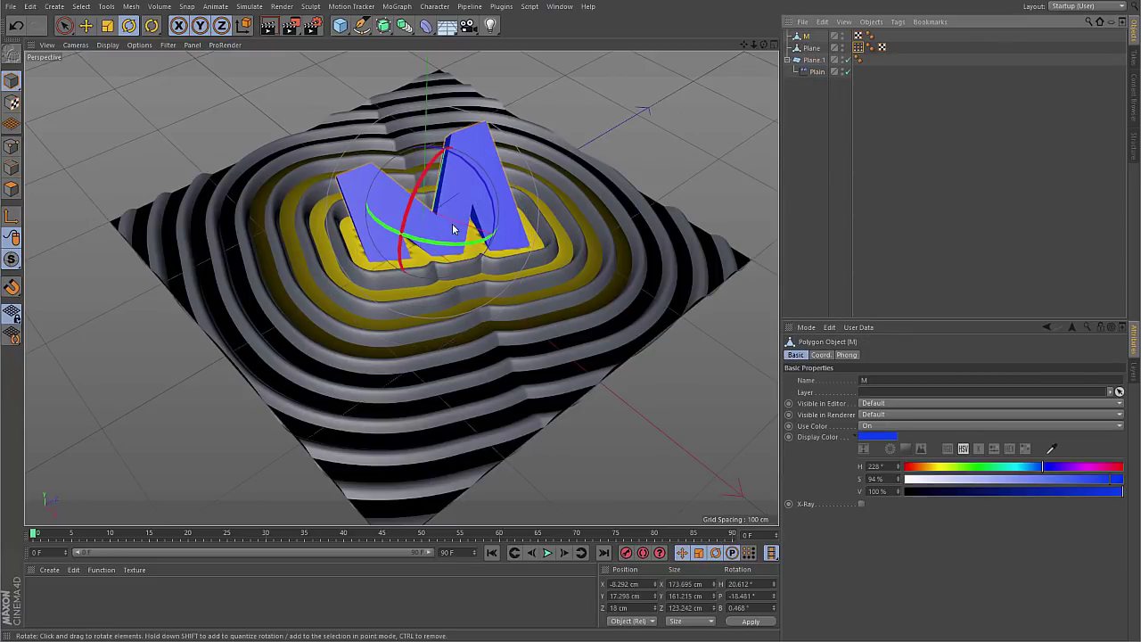
pyautogui.click(858, 47)
pyautogui.click(815, 409)
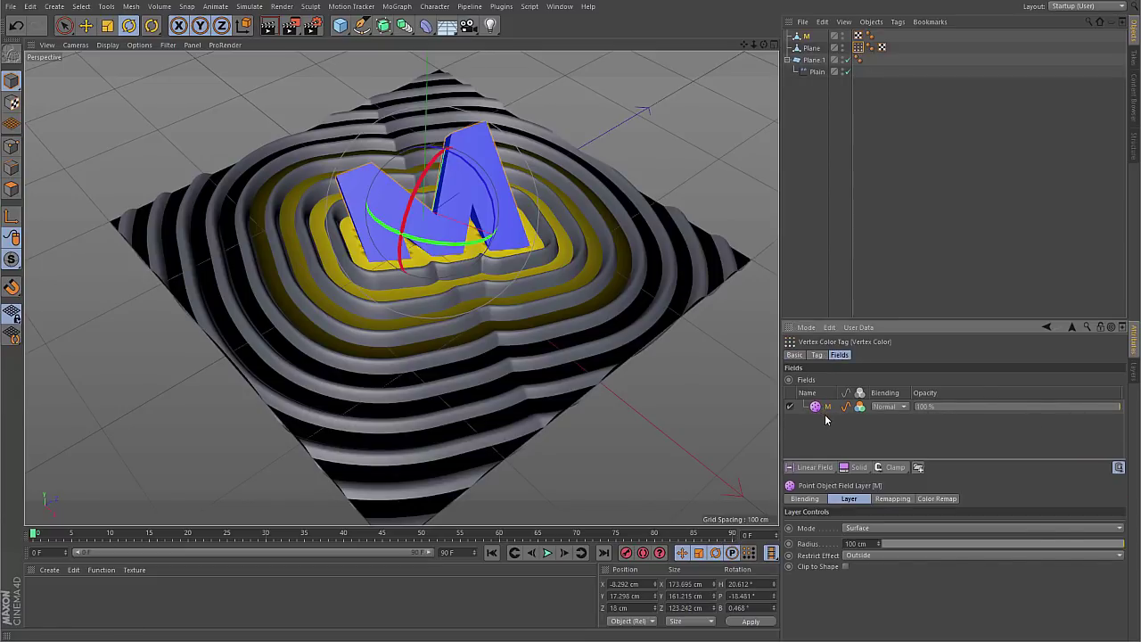
pyautogui.press('Delete')
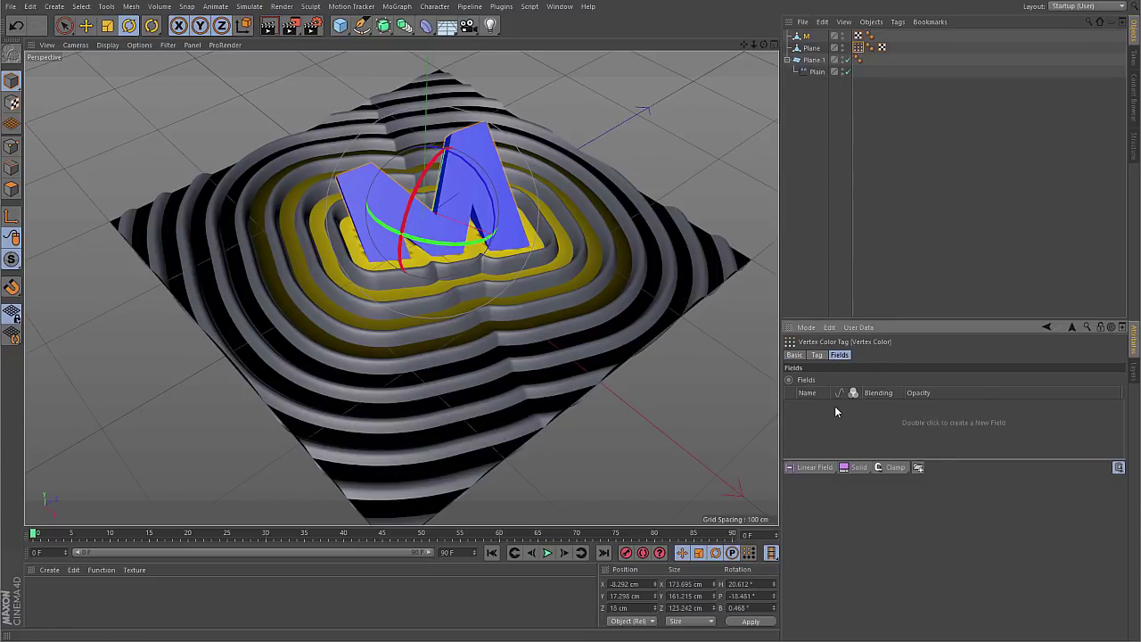
pyautogui.click(846, 60)
pyautogui.click(895, 95)
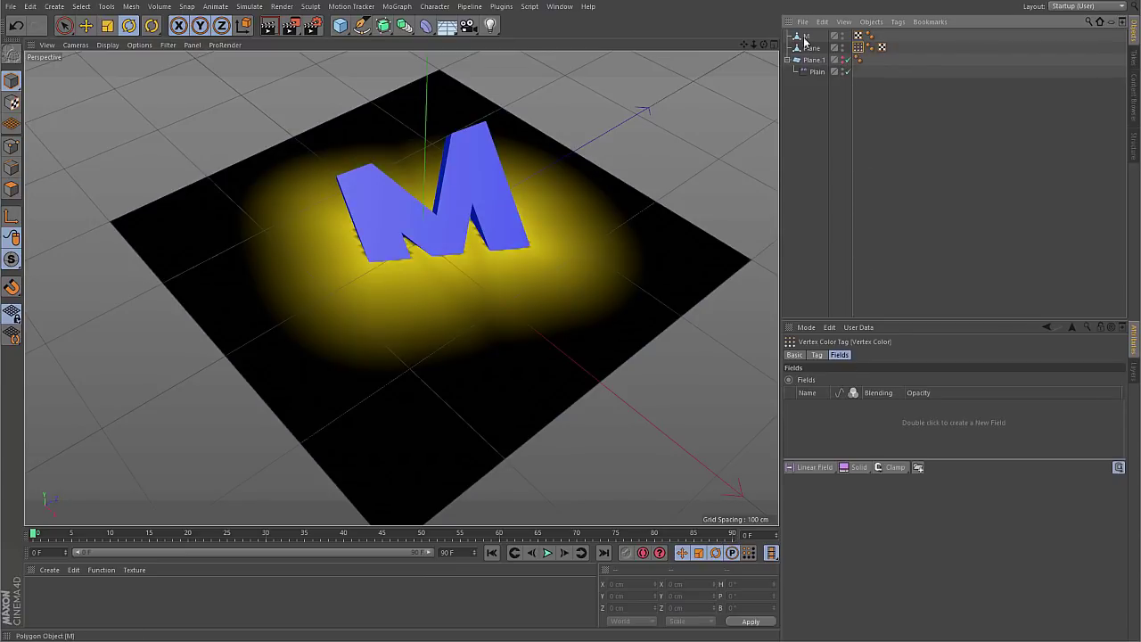
# Step: Add M back as a field layer in Surface mode with a 100 cm radius, orbiting around it
pyautogui.moveTo(807, 37); pyautogui.dragTo(853, 415)
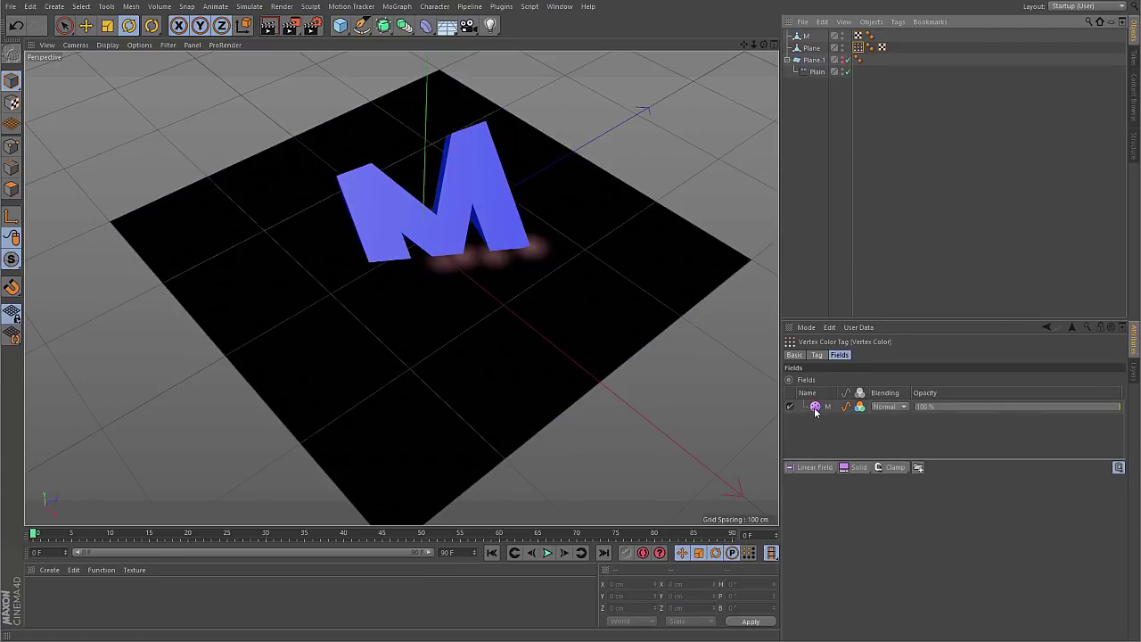
pyautogui.click(816, 407)
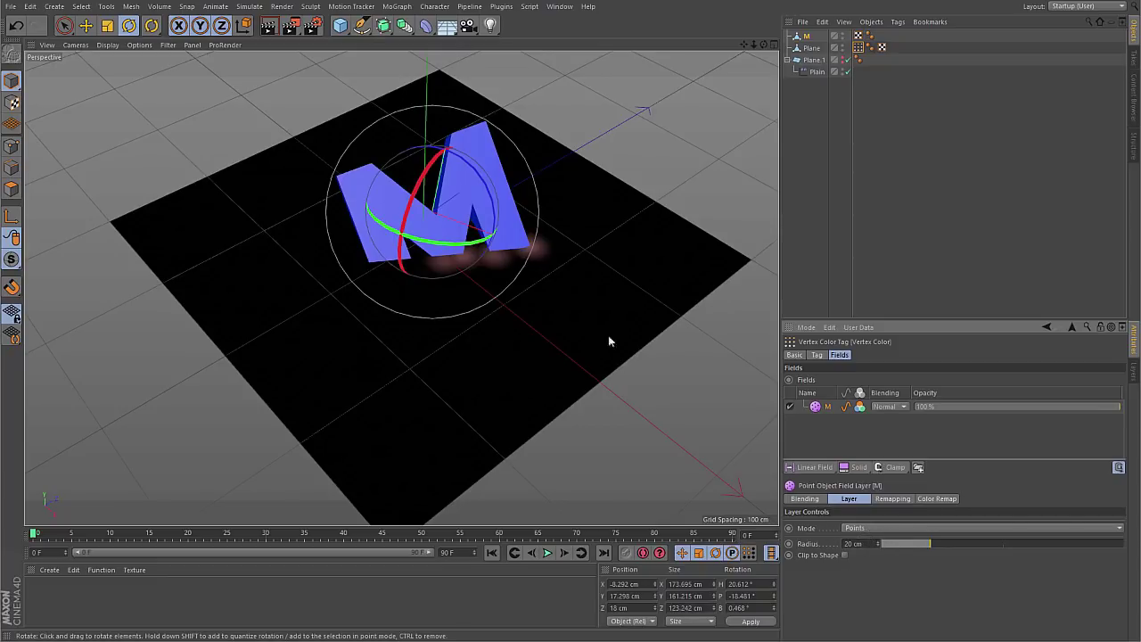
pyautogui.click(859, 529)
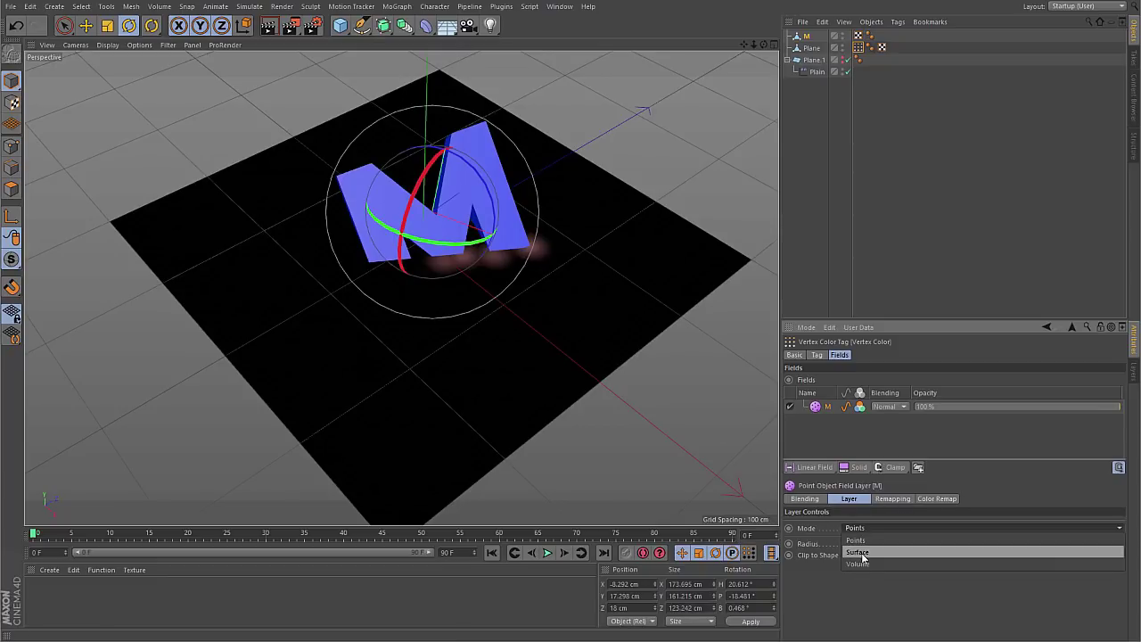
pyautogui.click(857, 552)
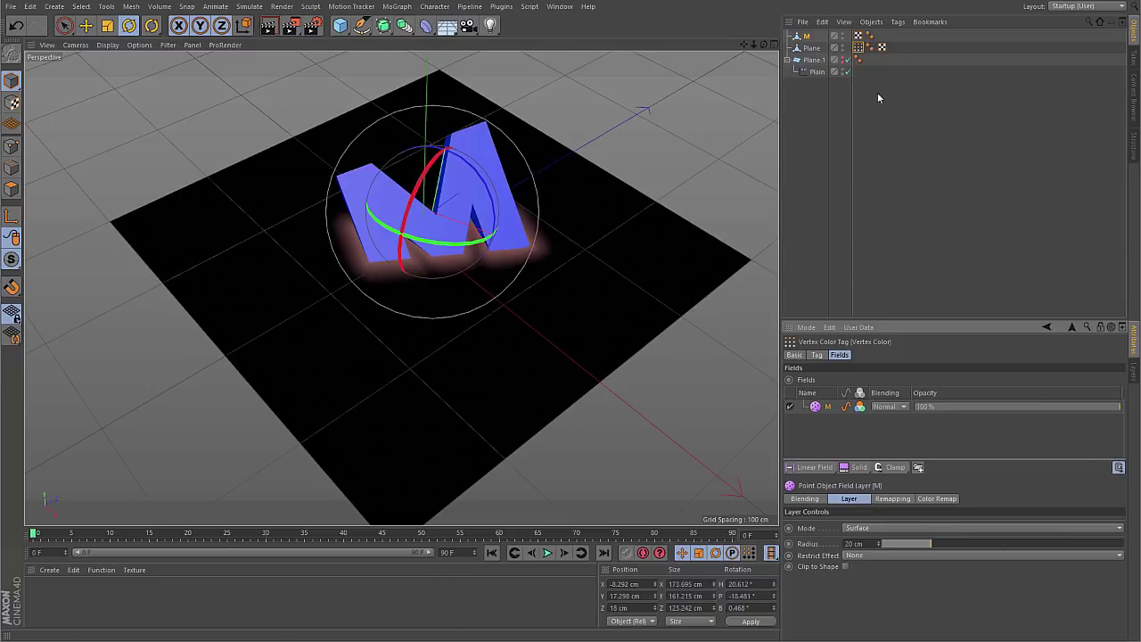
pyautogui.moveTo(943, 547); pyautogui.dragTo(1125, 546)
pyautogui.keyDown('alt'); pyautogui.moveTo(488, 339); pyautogui.dragTo(417, 271); pyautogui.keyUp('alt')
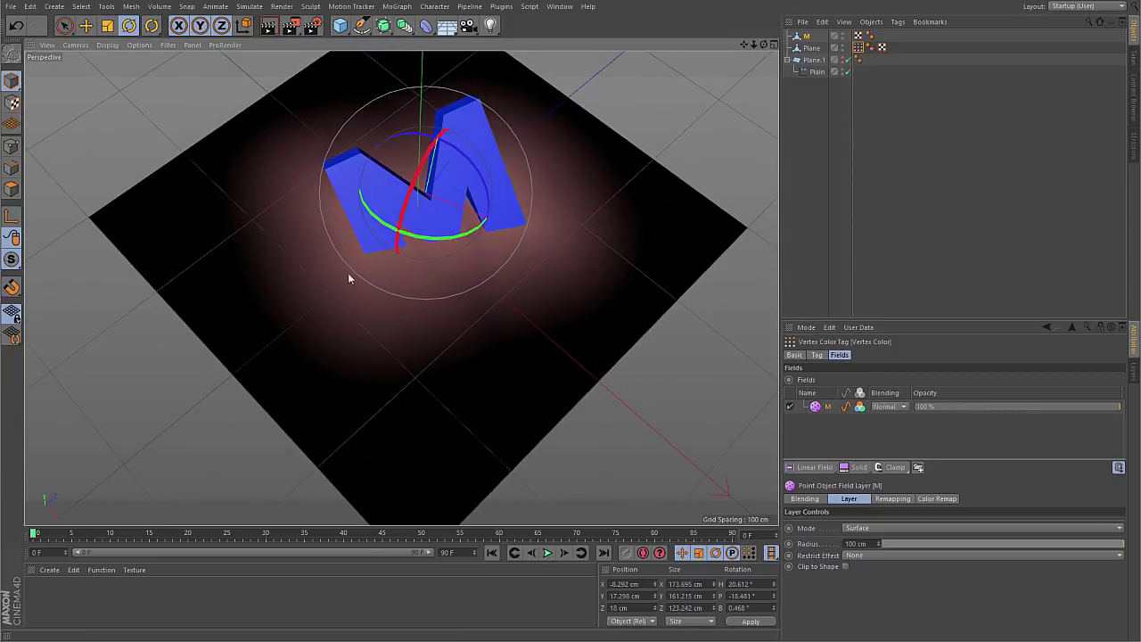
pyautogui.keyDown('alt'); pyautogui.moveTo(428, 357); pyautogui.dragTo(468, 203); pyautogui.keyUp('alt')
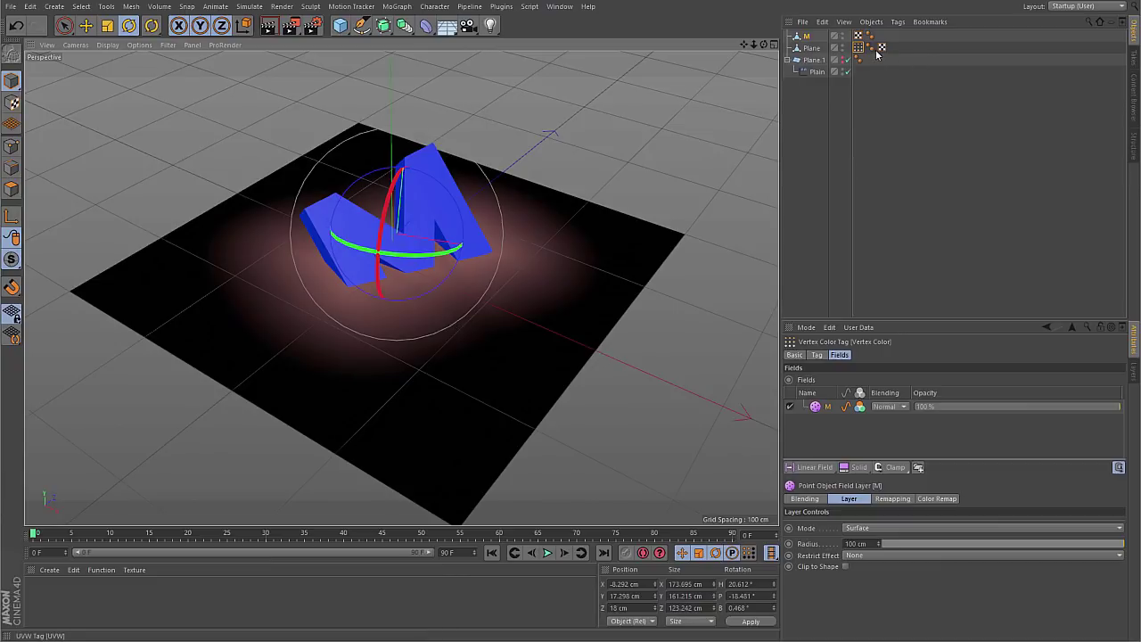
# Step: Show the rippled Plane.1, hide the striped Plane, and view the Plain deformer's Falloff fields
pyautogui.click(845, 60)
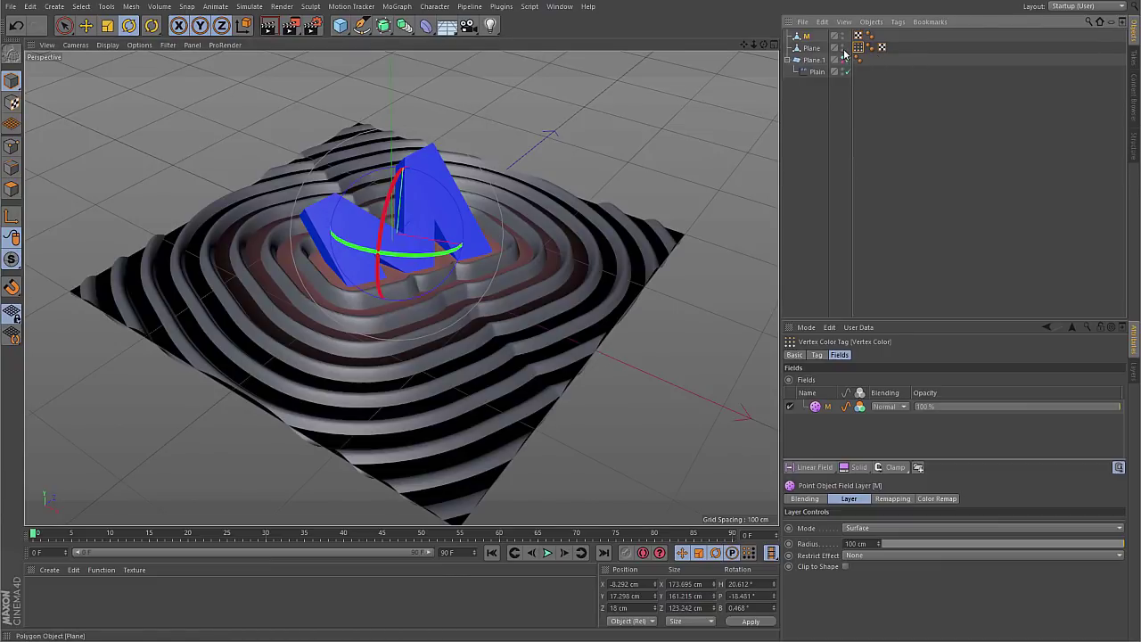
pyautogui.click(845, 48)
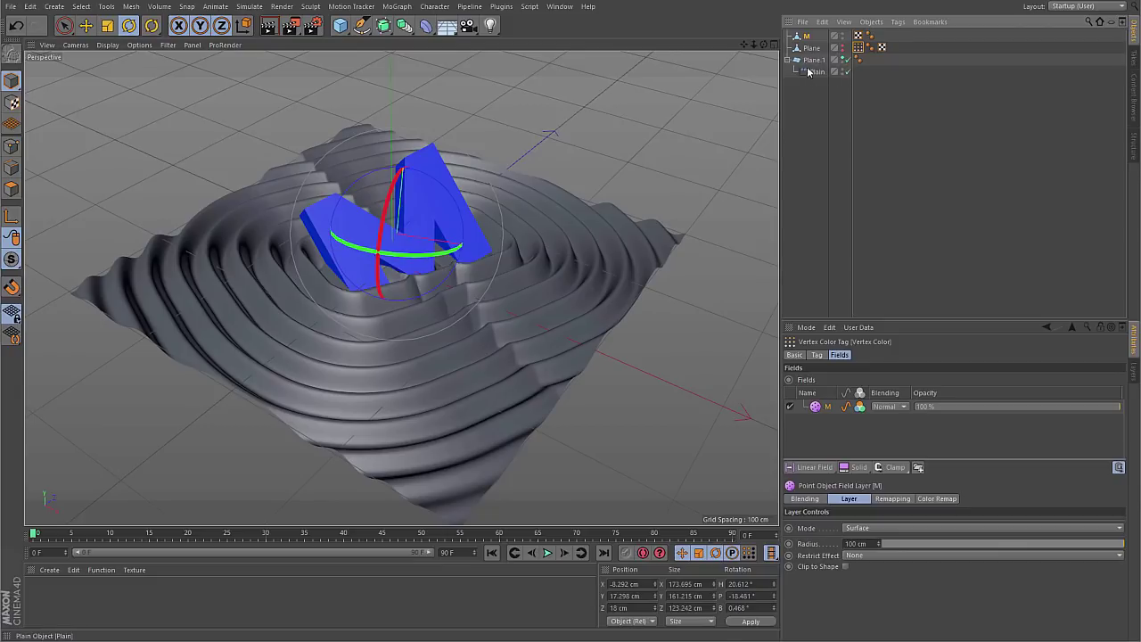
pyautogui.click(812, 59)
pyautogui.click(816, 72)
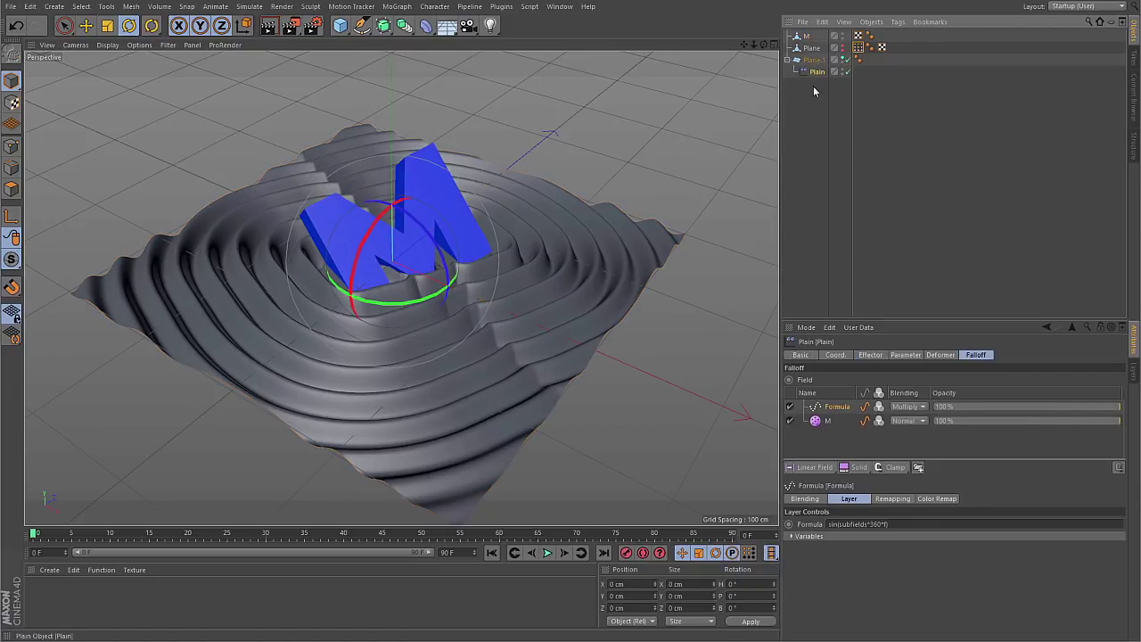
pyautogui.click(943, 354)
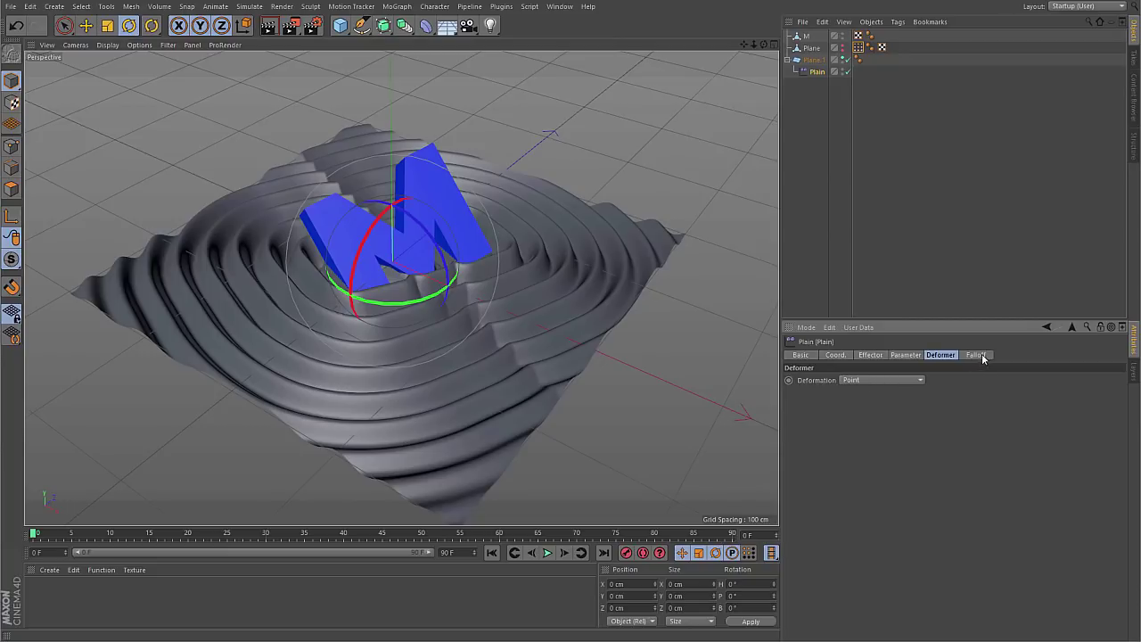
pyautogui.click(976, 354)
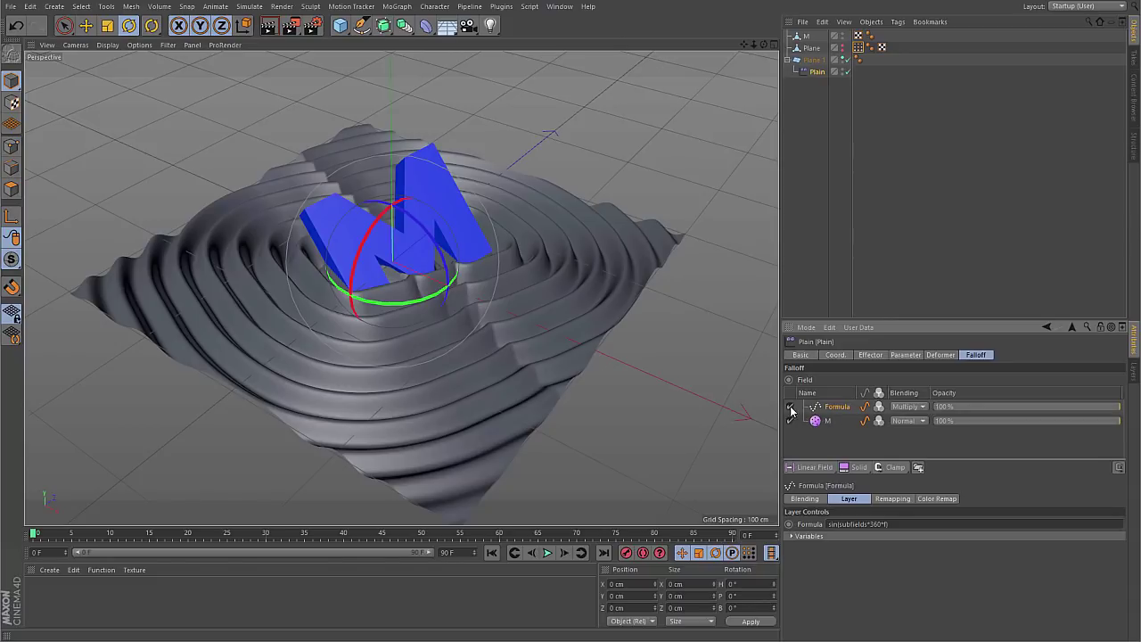
# Step: Disable the Formula layer, tilt the M to a new angle, then re-enable and select Formula
pyautogui.click(789, 406)
pyautogui.click(829, 421)
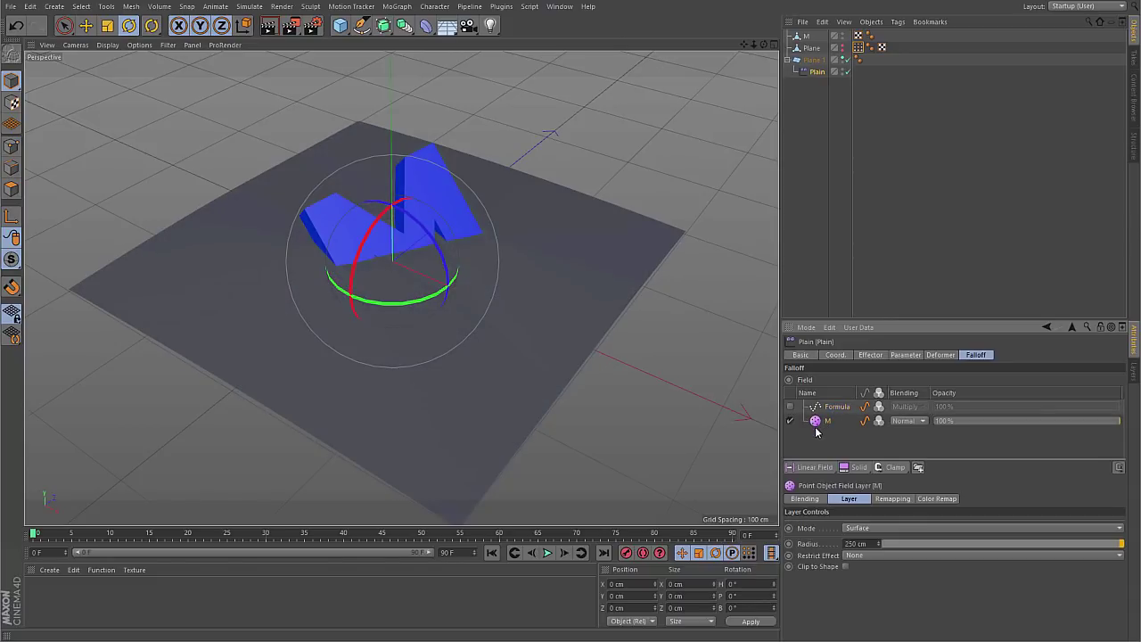
pyautogui.moveTo(535, 383); pyautogui.dragTo(346, 484)
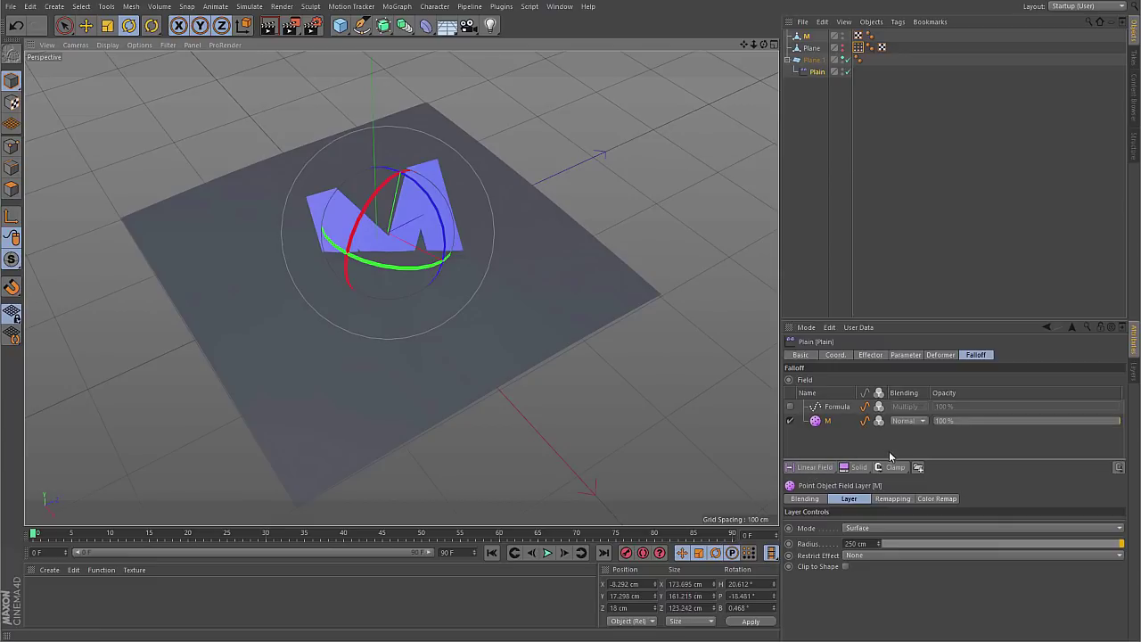
pyautogui.click(789, 421)
pyautogui.click(790, 407)
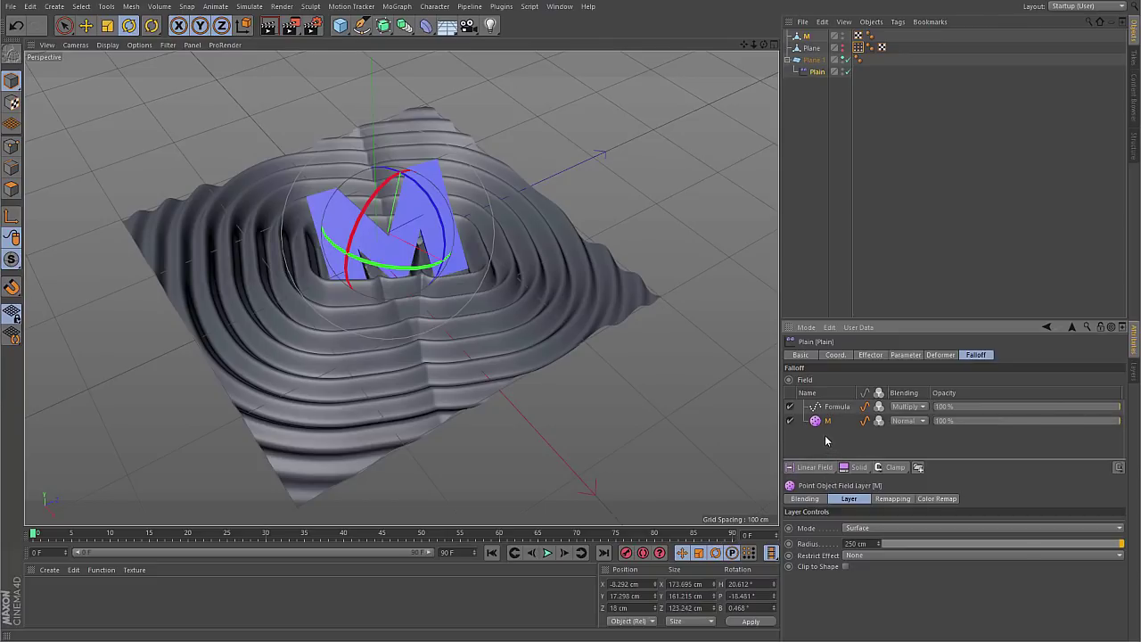
pyautogui.click(838, 410)
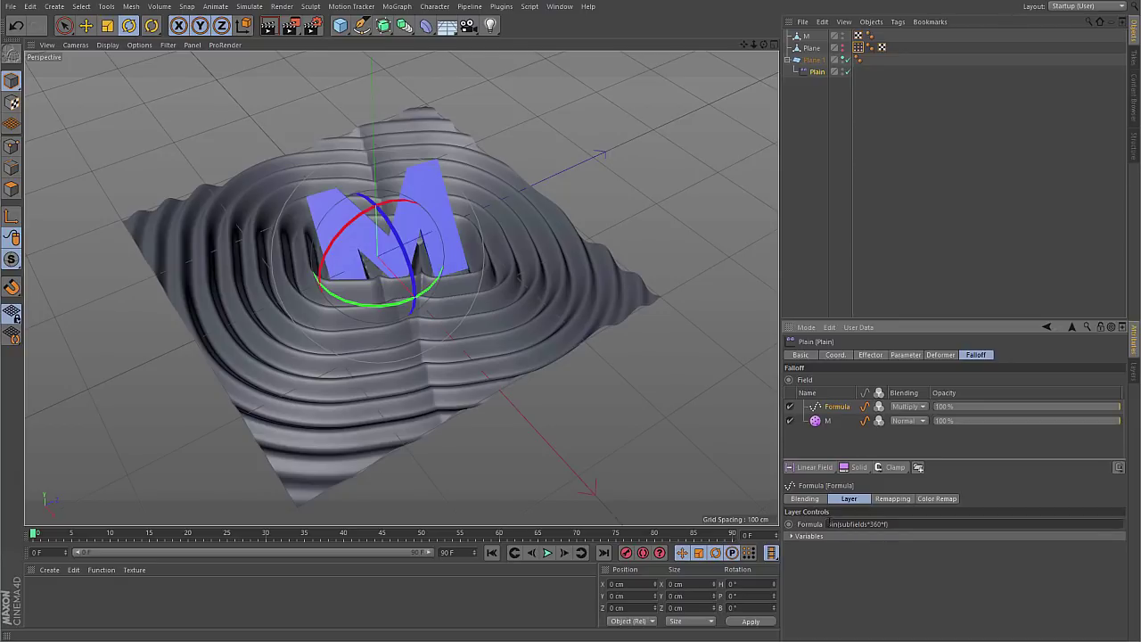
# Step: Finish the formula, then try Frequency values 0.886, 1.387 and 20 before reverting to 10
pyautogui.write(')')
pyautogui.press('Return')
pyautogui.click(822, 536)
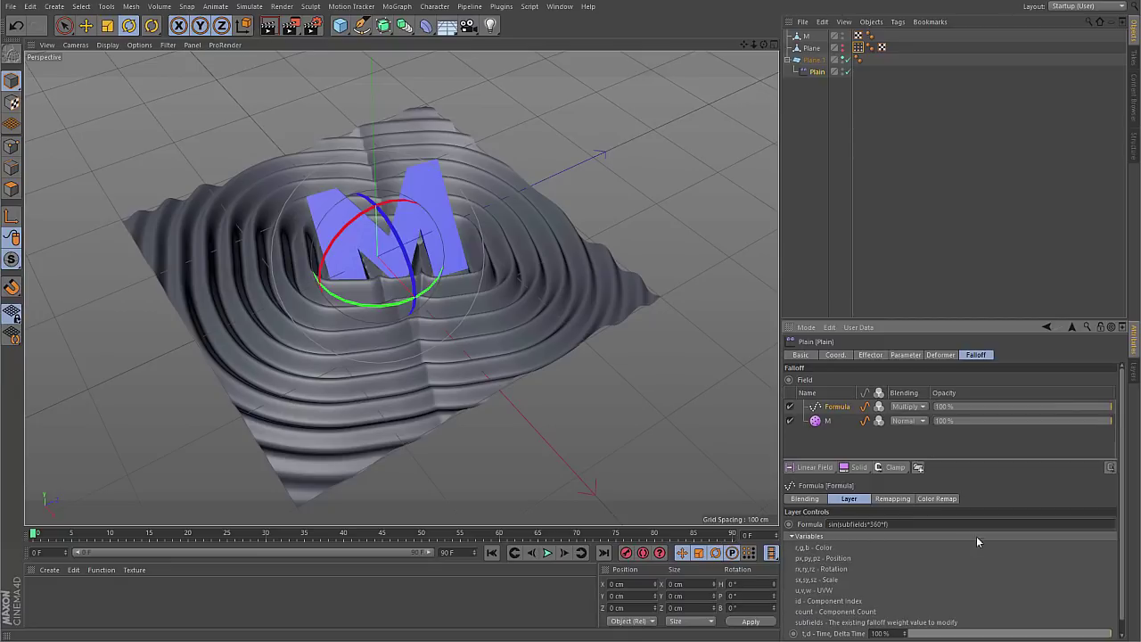
pyautogui.scroll(-1, 1123, 441)
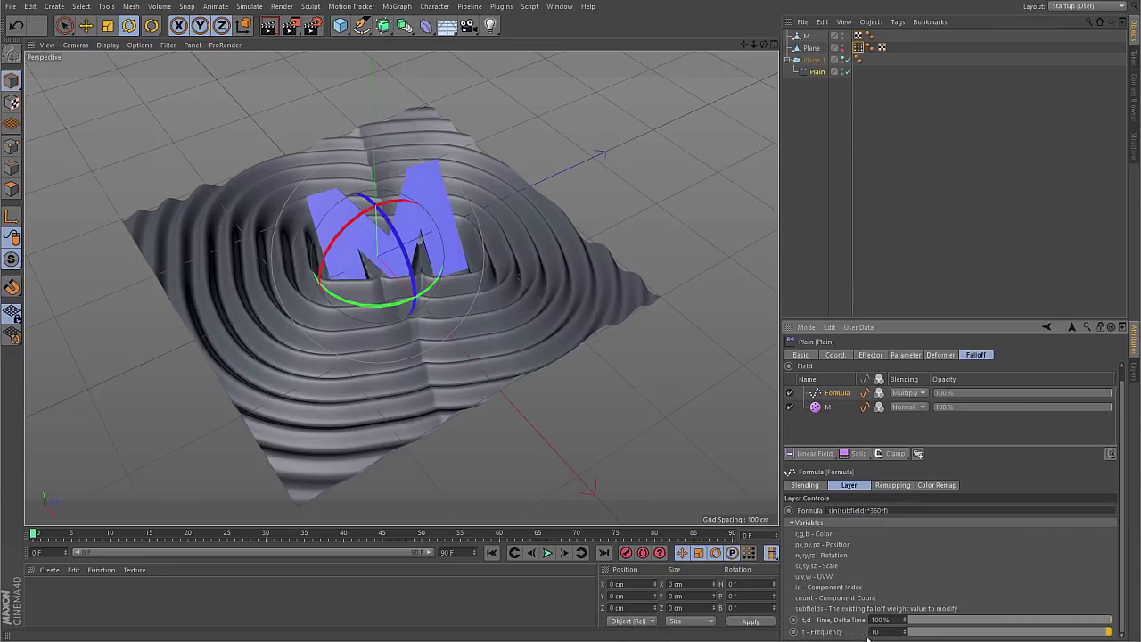
pyautogui.moveTo(1105, 633)
pyautogui.mouseDown()
pyautogui.moveTo(1047, 633)
pyautogui.moveTo(1135, 629)
pyautogui.mouseUp()
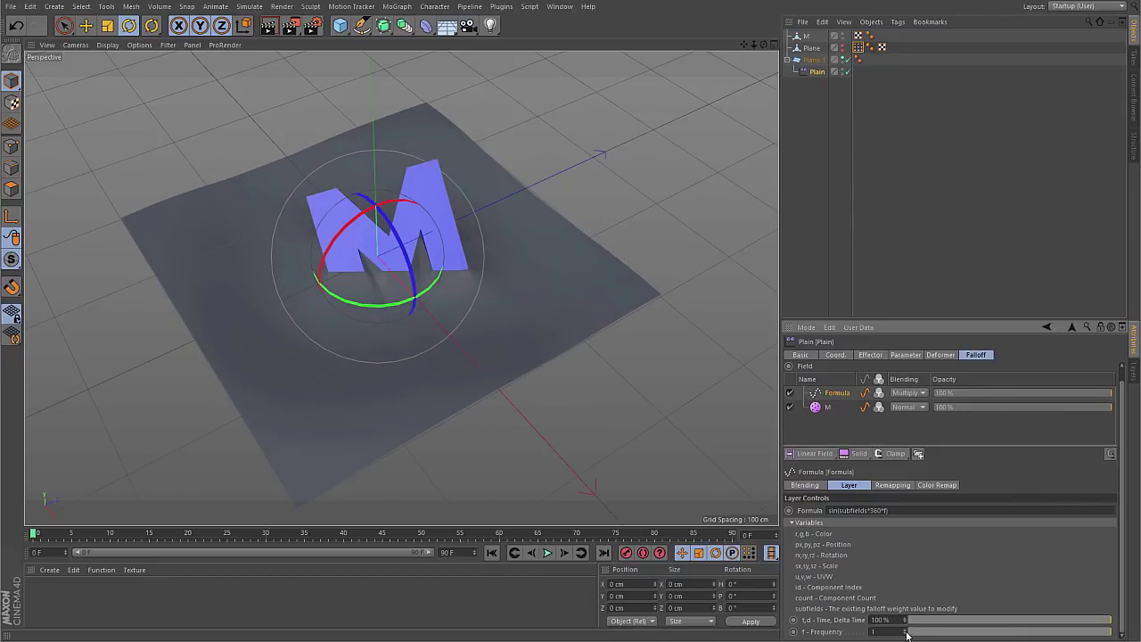
pyautogui.moveTo(907, 633); pyautogui.dragTo(907, 574)
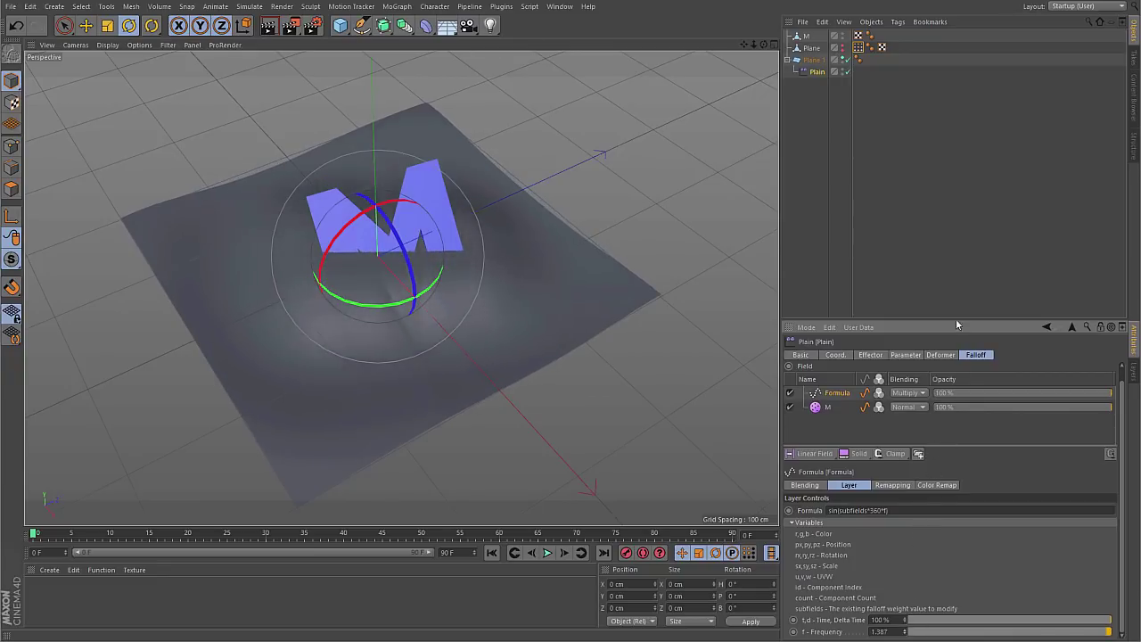
pyautogui.doubleClick(880, 631)
pyautogui.write('20')
pyautogui.press('Return')
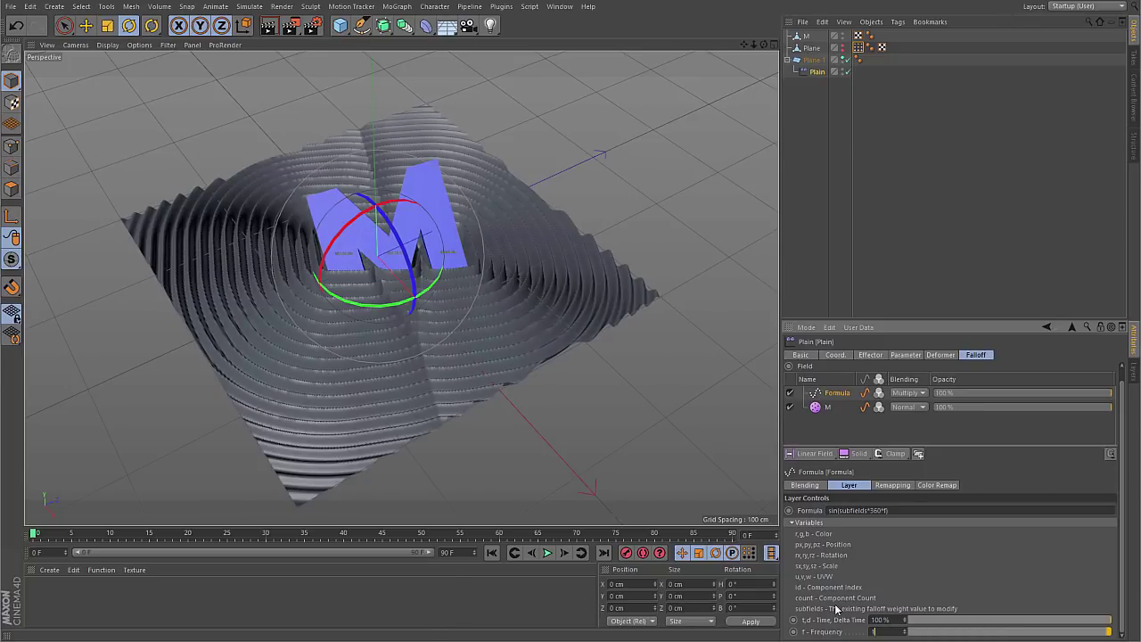
pyautogui.press('Return')
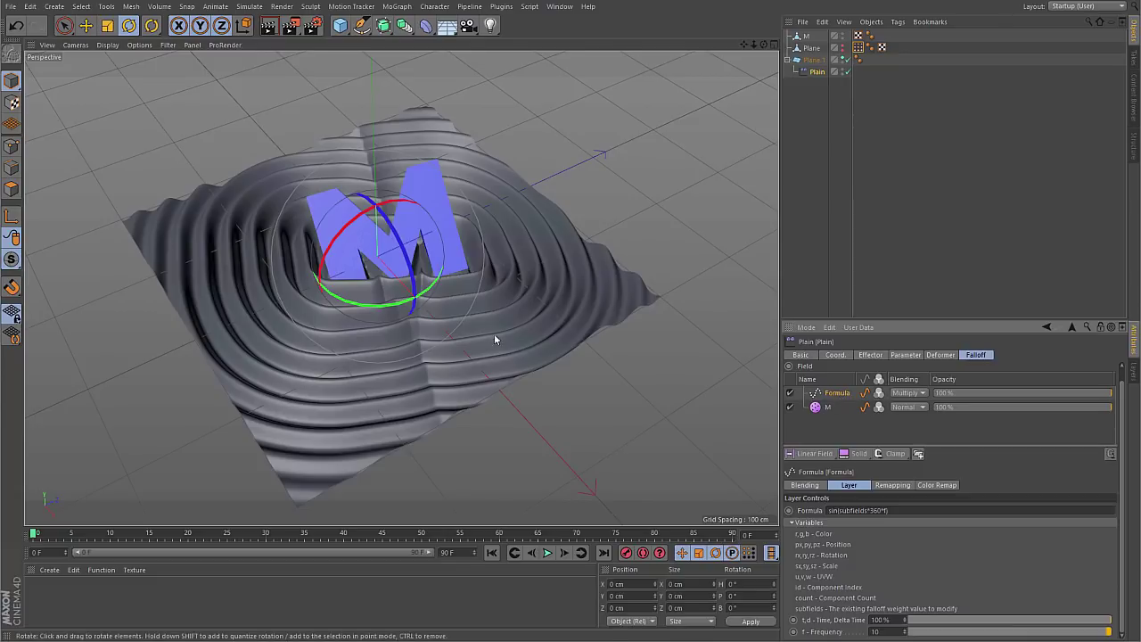
# Step: Select the M and rotate it to a new tilt inside the rippled plane
pyautogui.moveTo(488, 335)
pyautogui.keyDown('alt'); pyautogui.mouseDown()
pyautogui.moveTo(473, 326)
pyautogui.moveTo(484, 331)
pyautogui.mouseUp(); pyautogui.keyUp('alt')
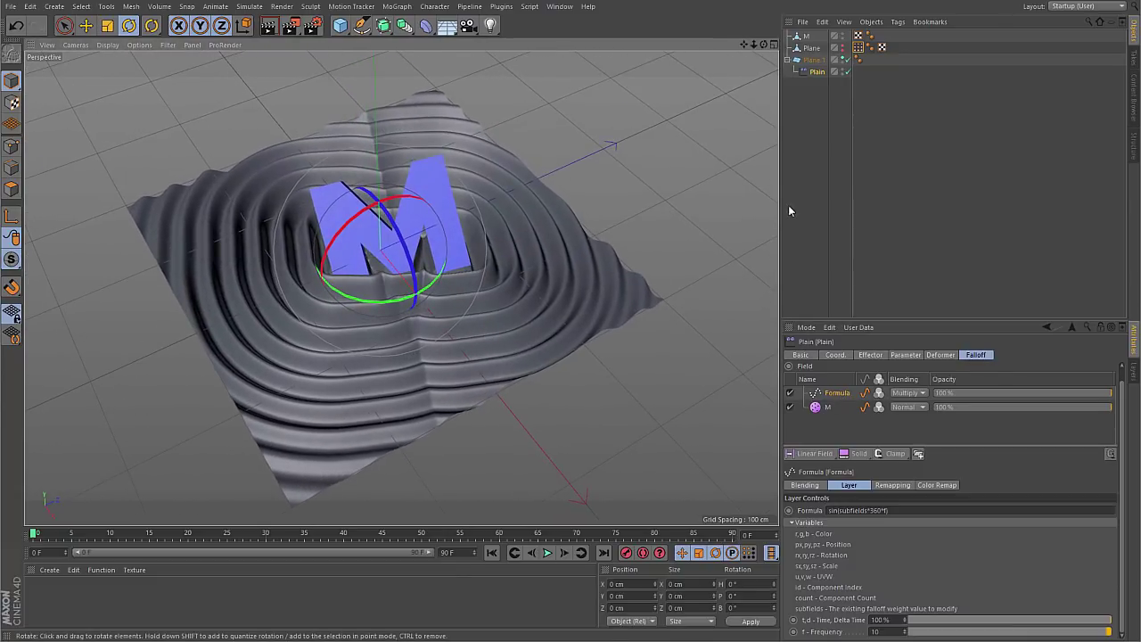
pyautogui.click(446, 223)
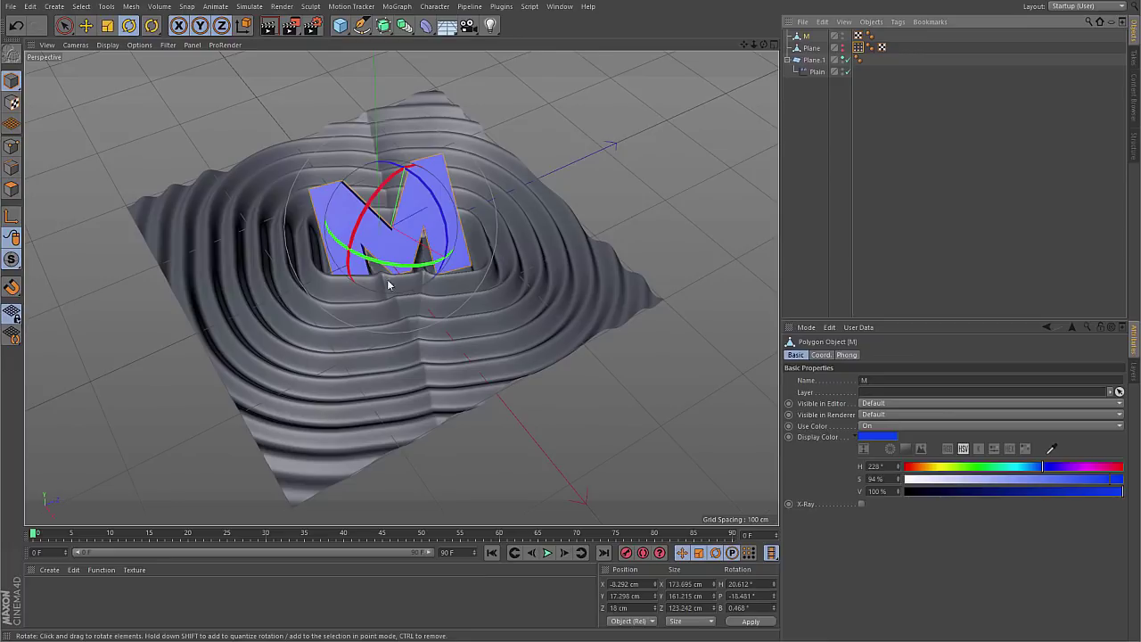
pyautogui.moveTo(389, 255); pyautogui.dragTo(350, 173)
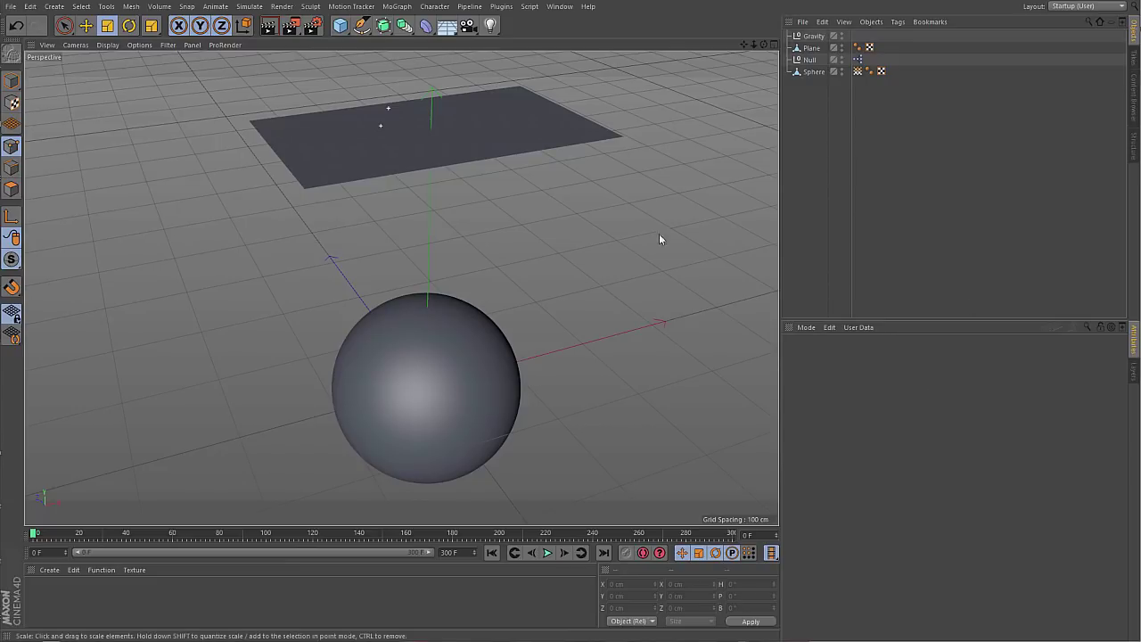
# Step: Play the particle rain, inspect the Null's XPresso particle graph, then rewind to frame 0
pyautogui.click(547, 552)
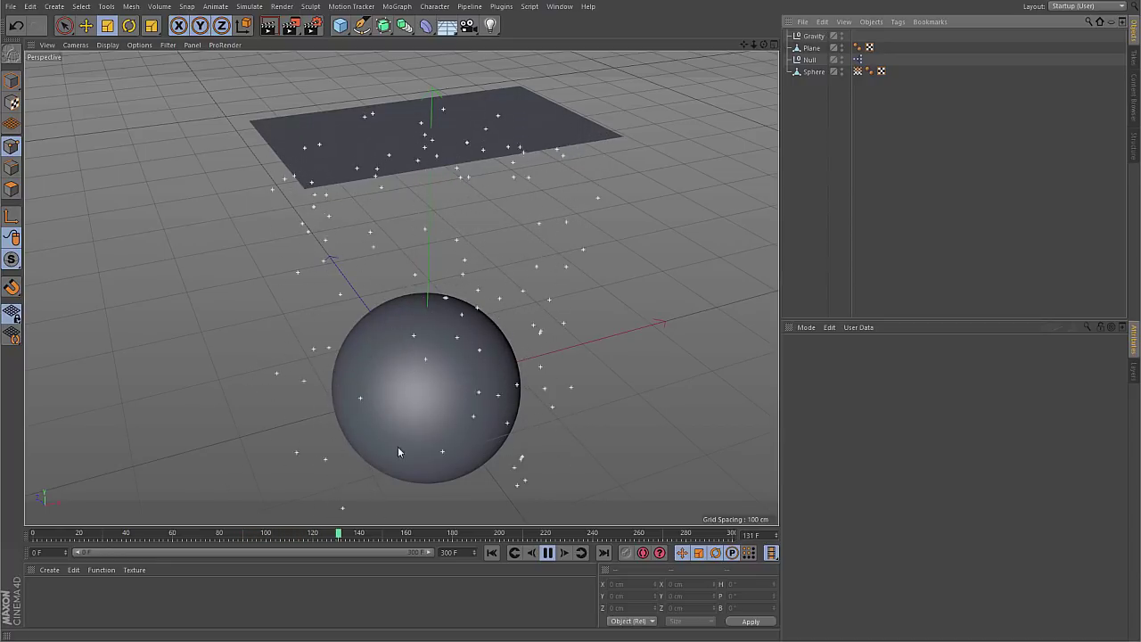
pyautogui.click(535, 552)
pyautogui.doubleClick(858, 59)
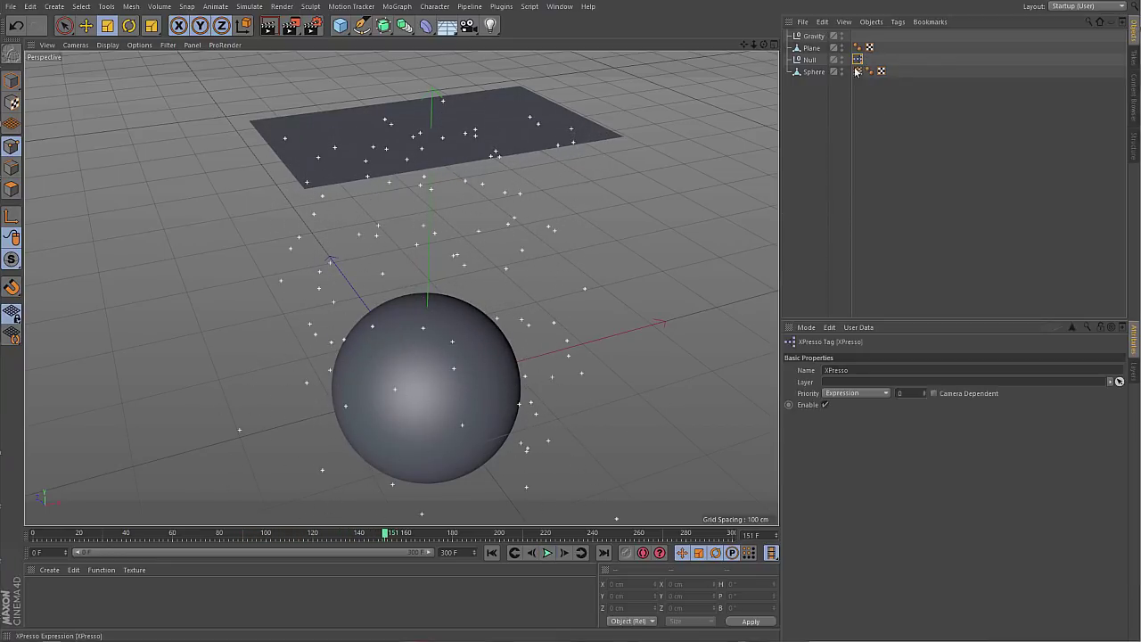
pyautogui.moveTo(1049, 52); pyautogui.dragTo(238, 43)
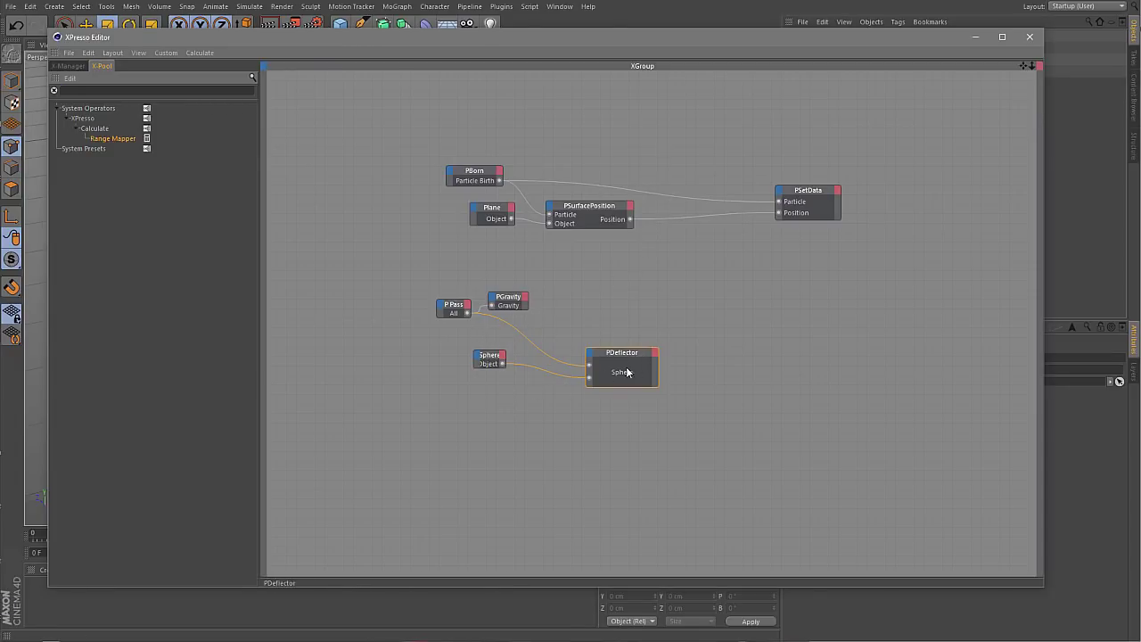
pyautogui.click(1030, 40)
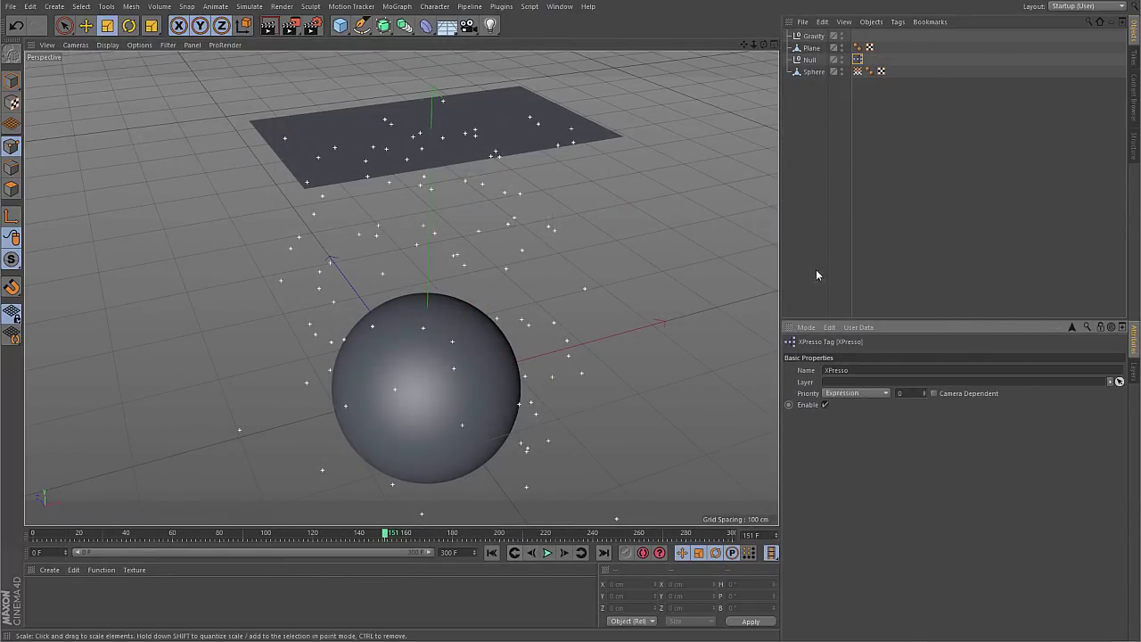
pyautogui.click(491, 552)
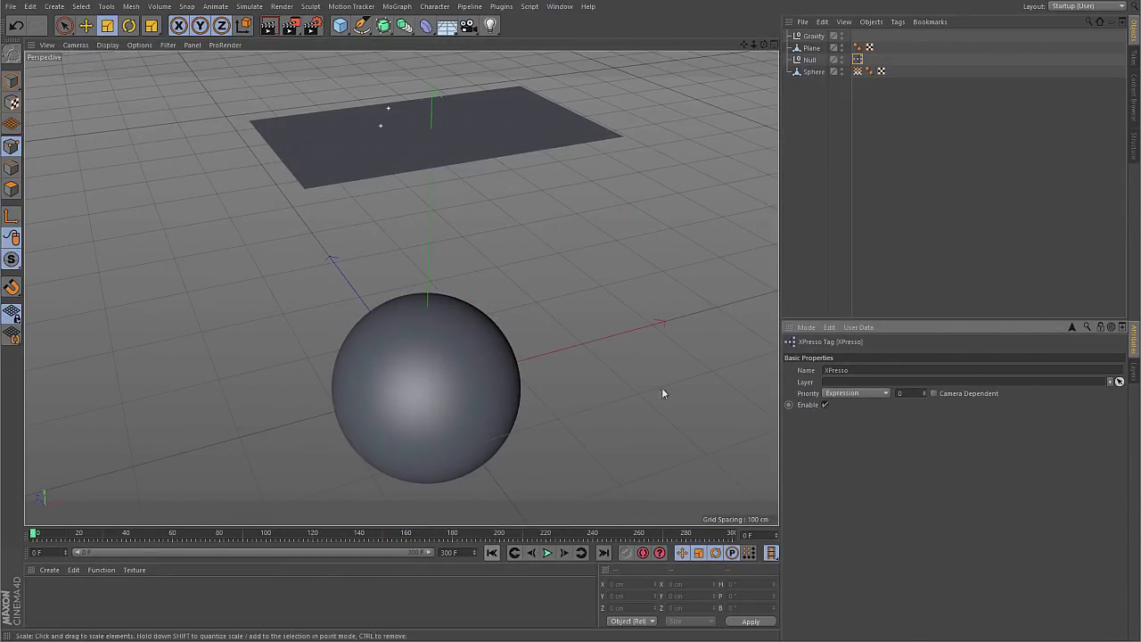
# Step: Disable the Decay layer in the Sphere's Vertexmap fields, preview the rain, and rewind to frame 0
pyautogui.click(858, 71)
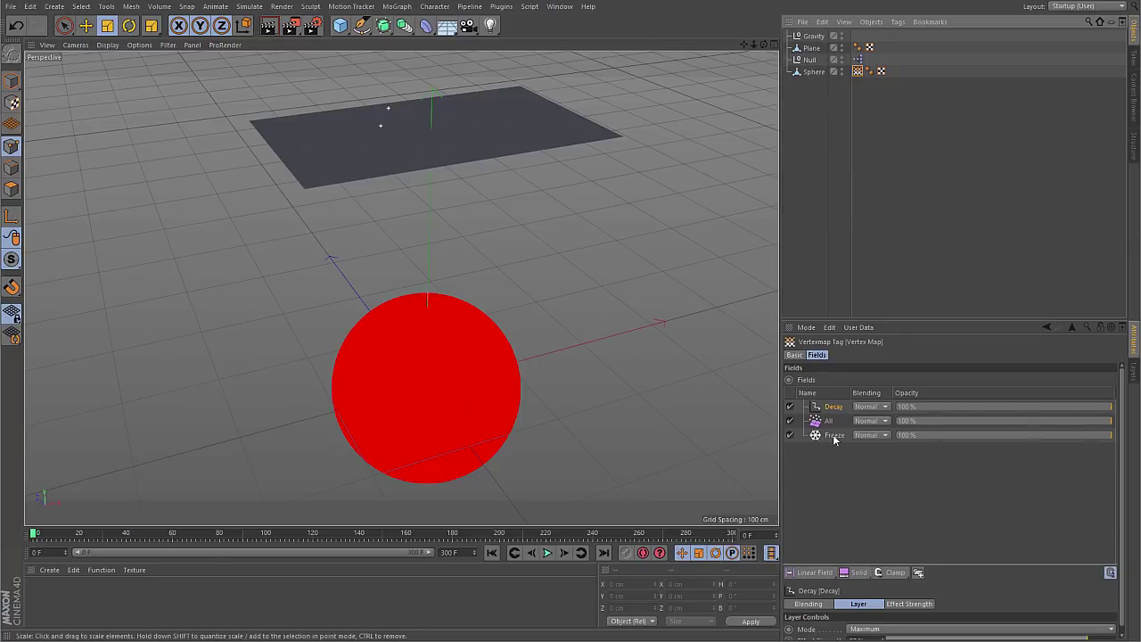
pyautogui.click(794, 355)
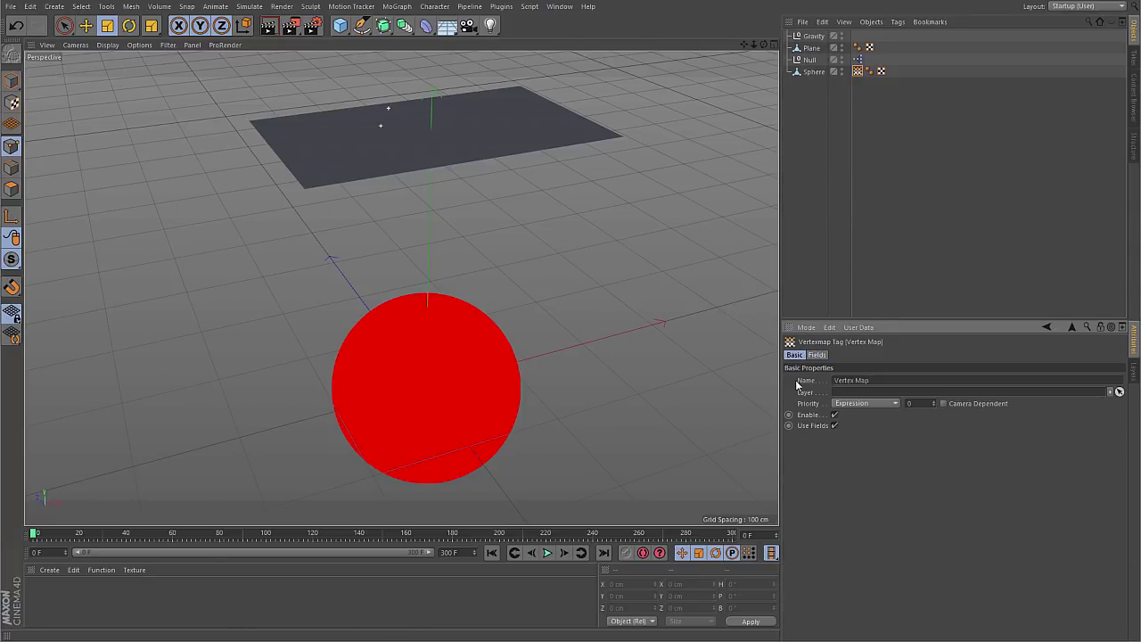
pyautogui.click(816, 354)
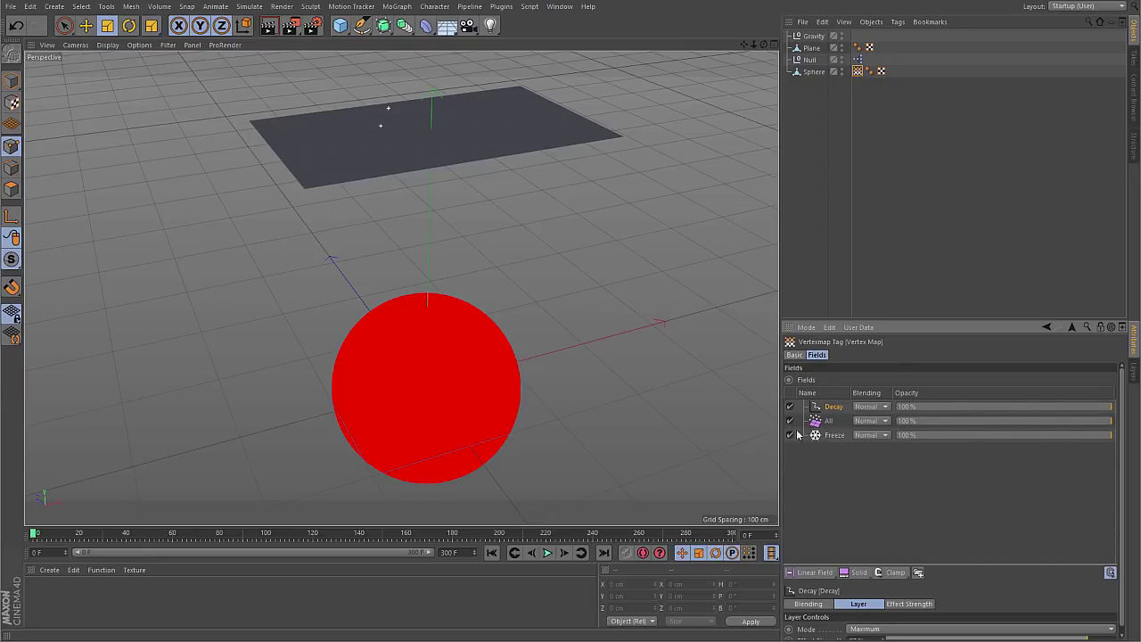
pyautogui.click(789, 406)
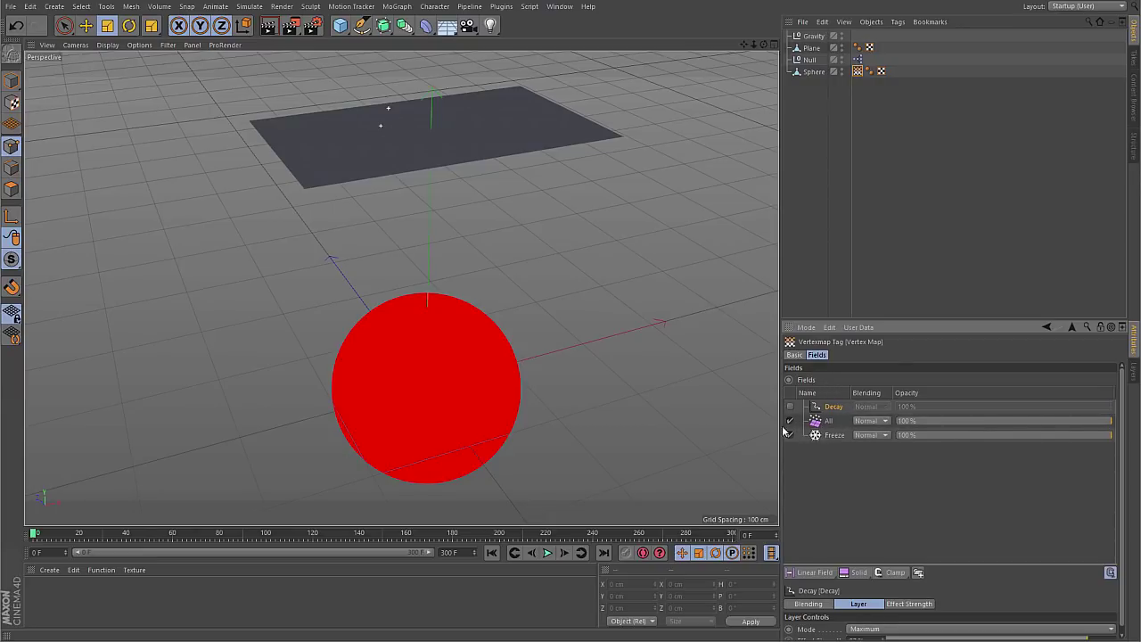
pyautogui.click(547, 552)
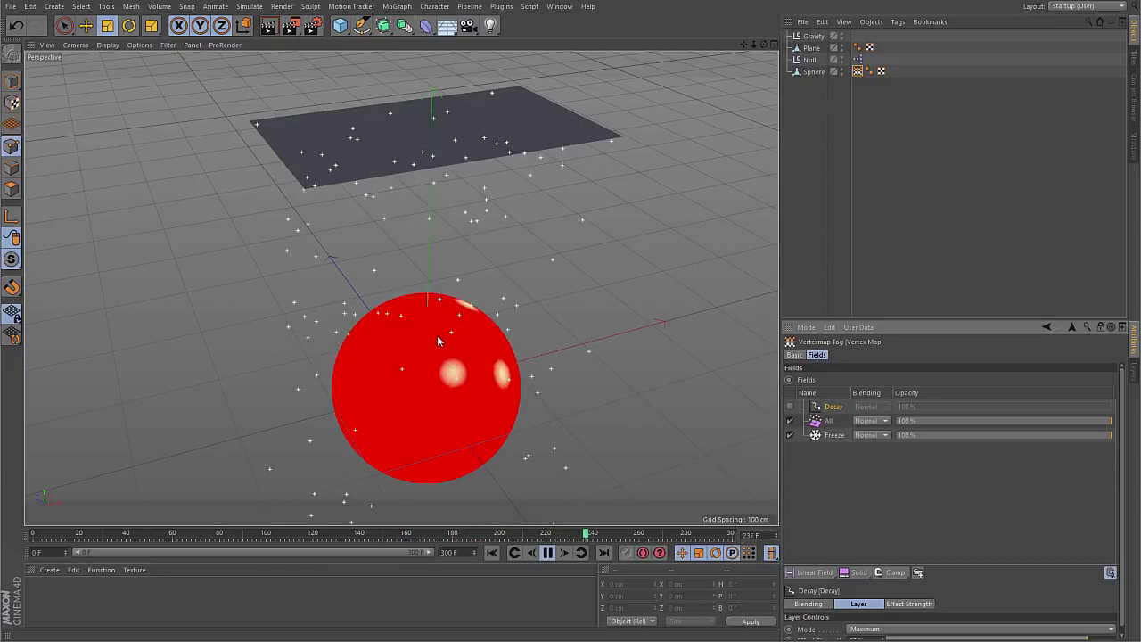
pyautogui.click(548, 554)
pyautogui.click(491, 552)
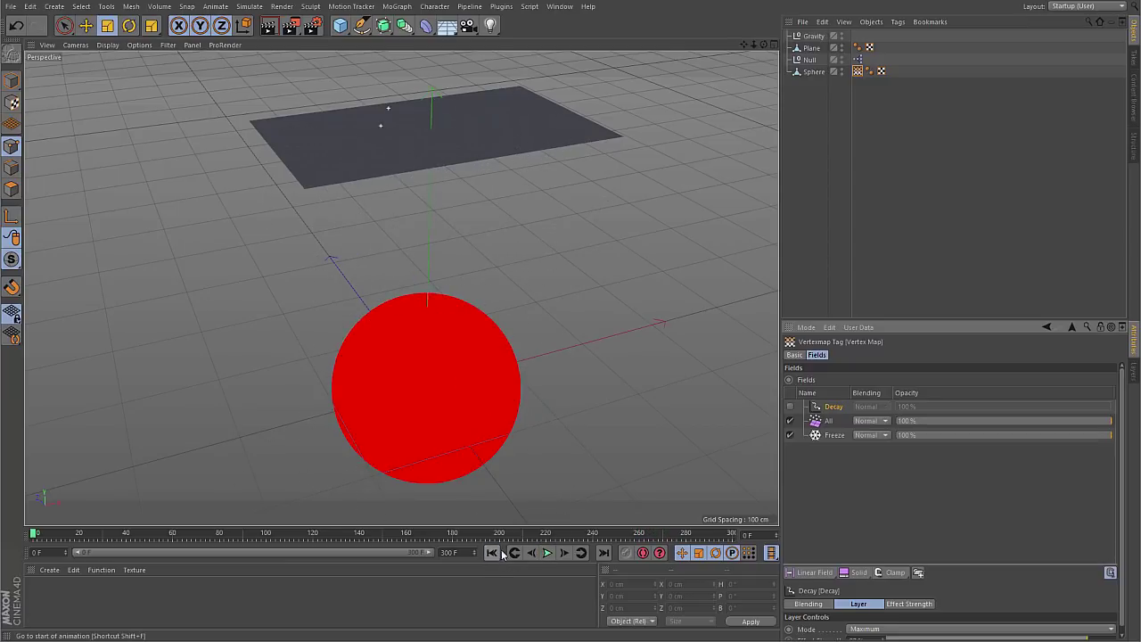
# Step: Re-enable Decay and play the rain, orbiting lower to watch the wet marks fade on the sphere
pyautogui.click(788, 407)
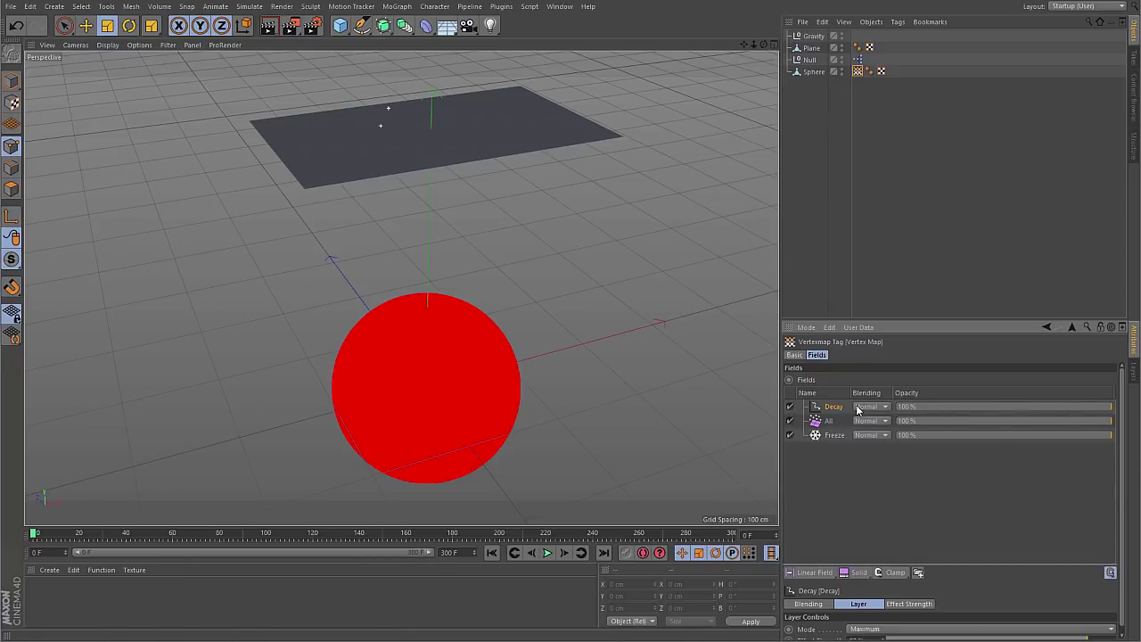
pyautogui.click(547, 552)
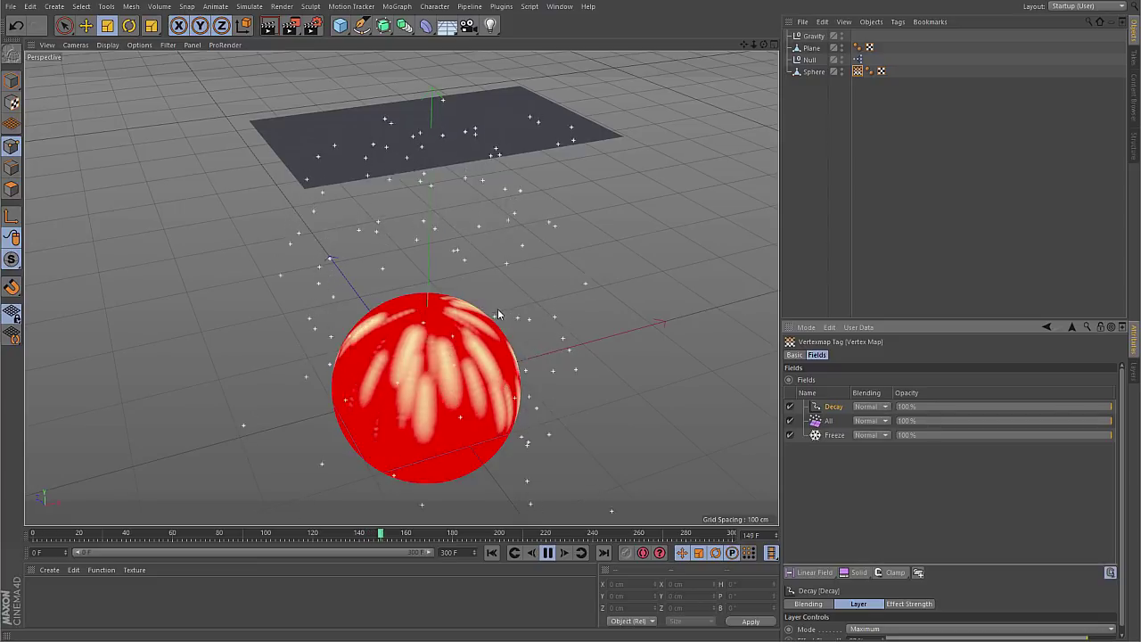
pyautogui.keyDown('alt'); pyautogui.moveTo(435, 425); pyautogui.dragTo(489, 381); pyautogui.keyUp('alt')
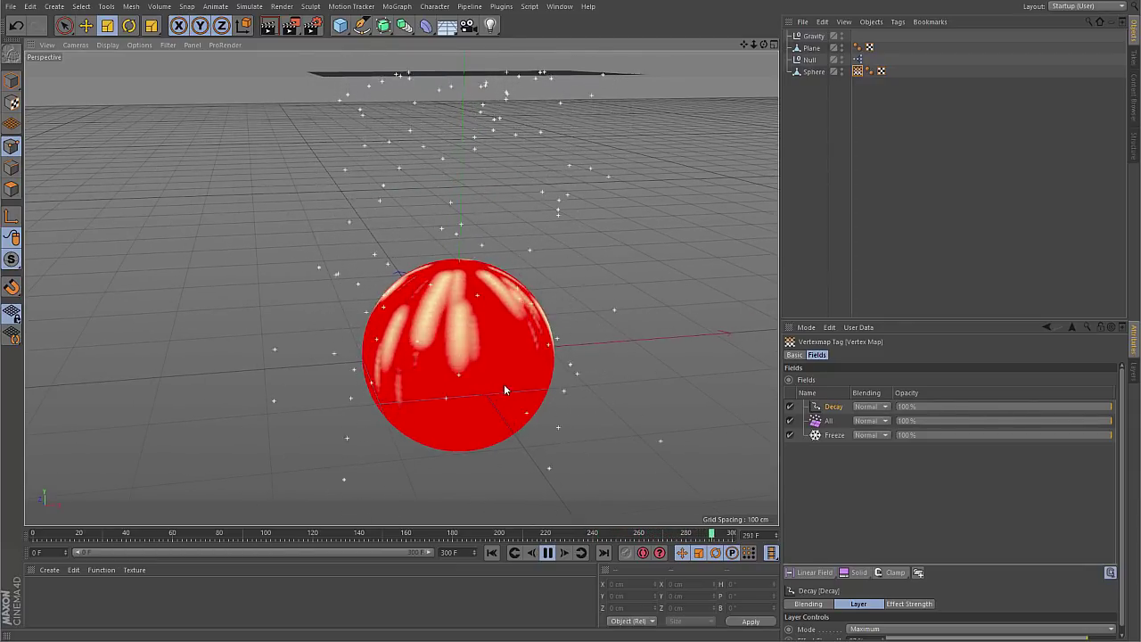